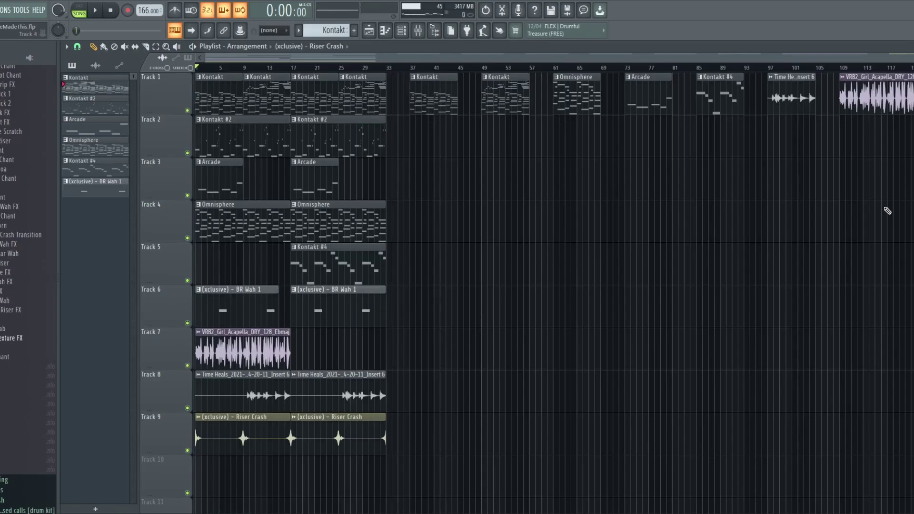
Step: Open the Kontakt pattern from Track 1 in the piano roll
scroll(558, 252, down, 1)
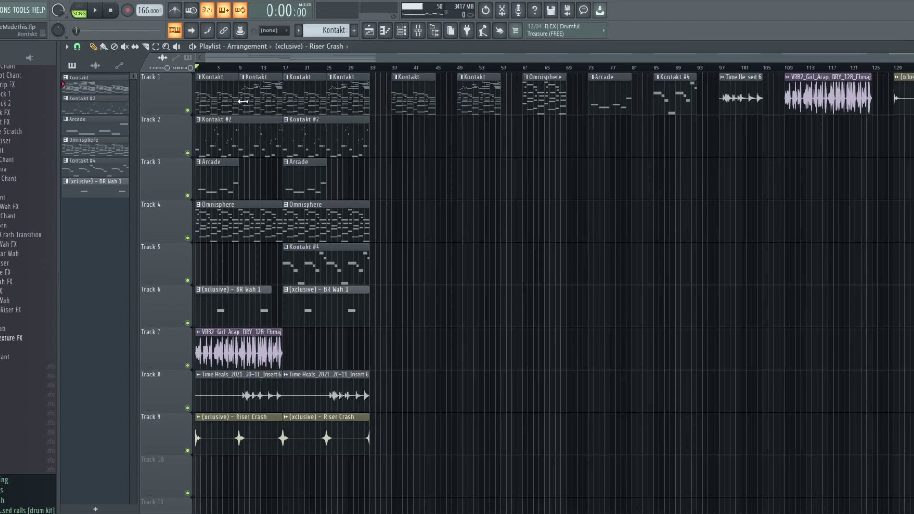
double_click(243, 101)
scroll(256, 102, down, 3)
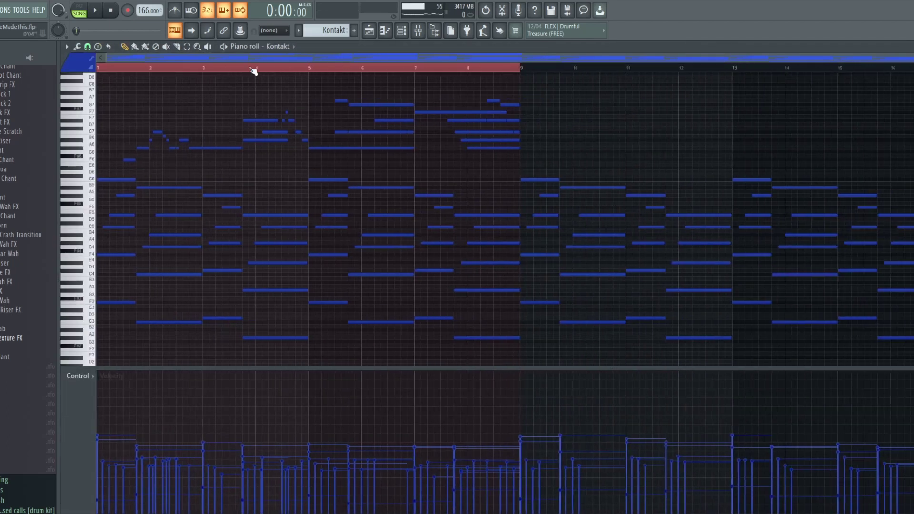
Step: Clear the time selection and examine the pattern's notes, from the low chord notes up to the melody above
right_click(337, 69)
scroll(505, 219, right, 2)
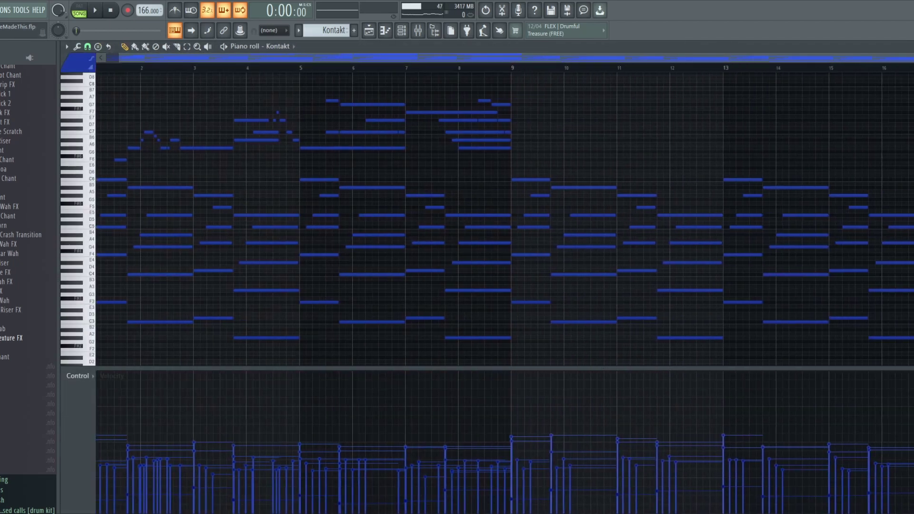
scroll(505, 58, left, 2)
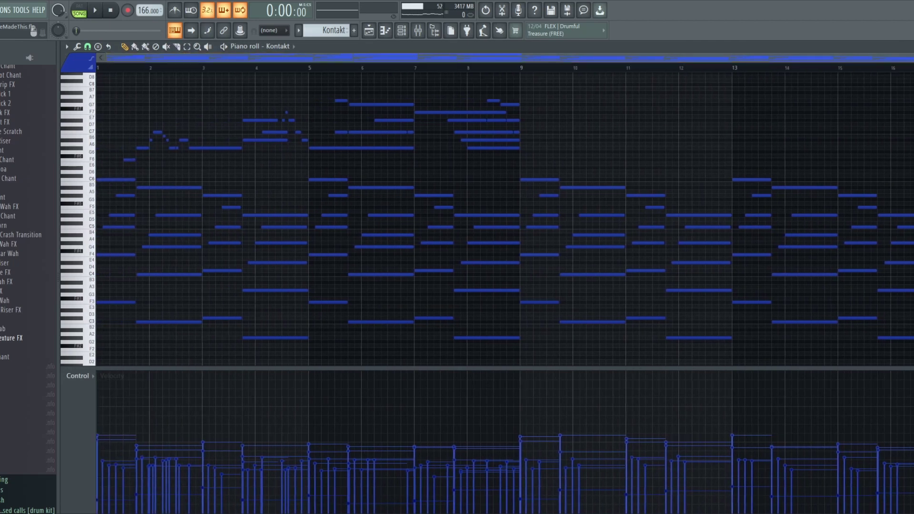
scroll(505, 219, up, 3)
scroll(594, 126, down, 3)
scroll(594, 126, up, 4)
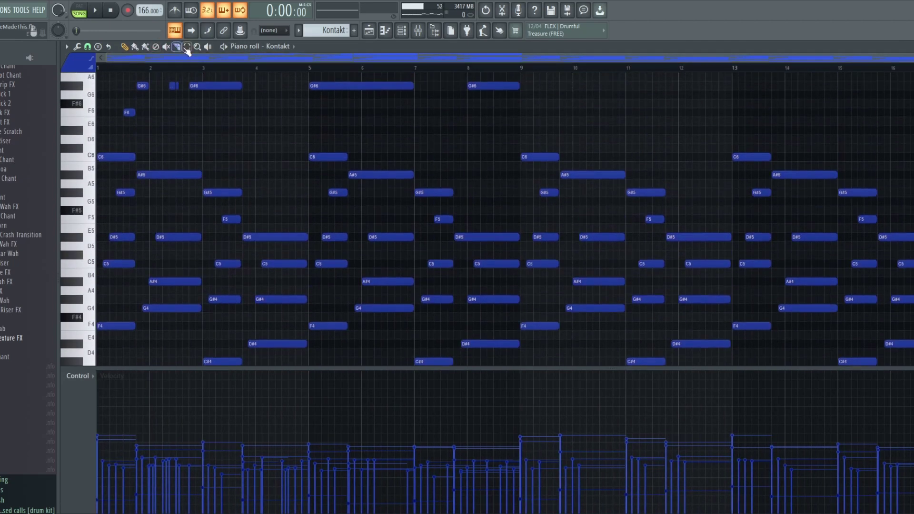
scroll(407, 198, up, 5)
scroll(519, 210, down, 2)
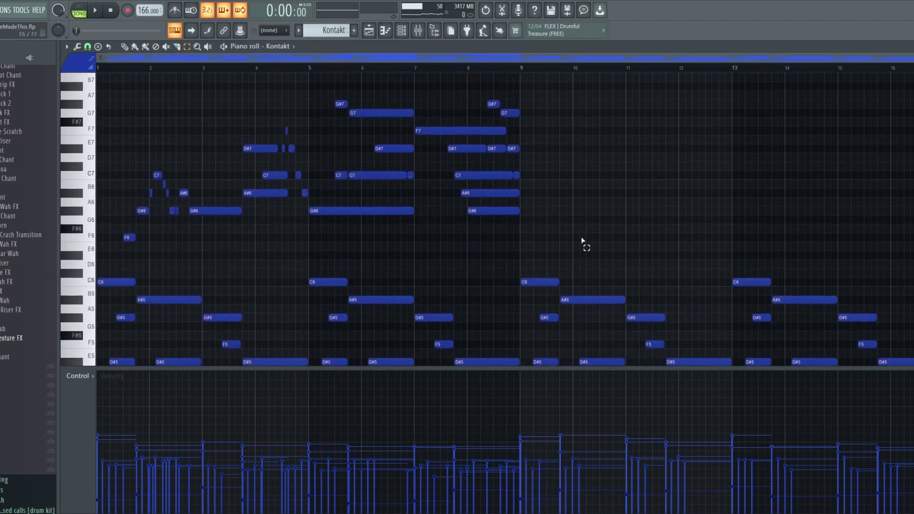
Step: Select the time range and its notes from bar 9 onward, and switch playback from song to pattern mode
drag(522, 69, 912, 71)
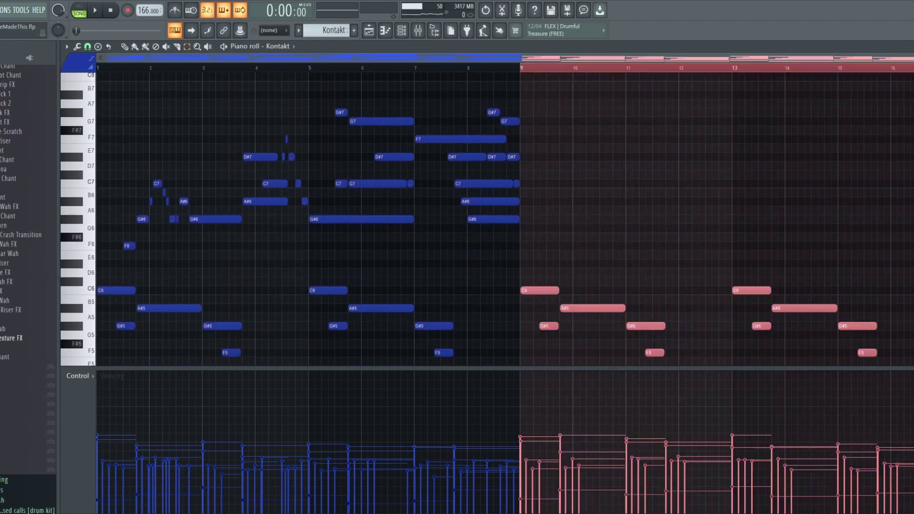
scroll(701, 154, down, 5)
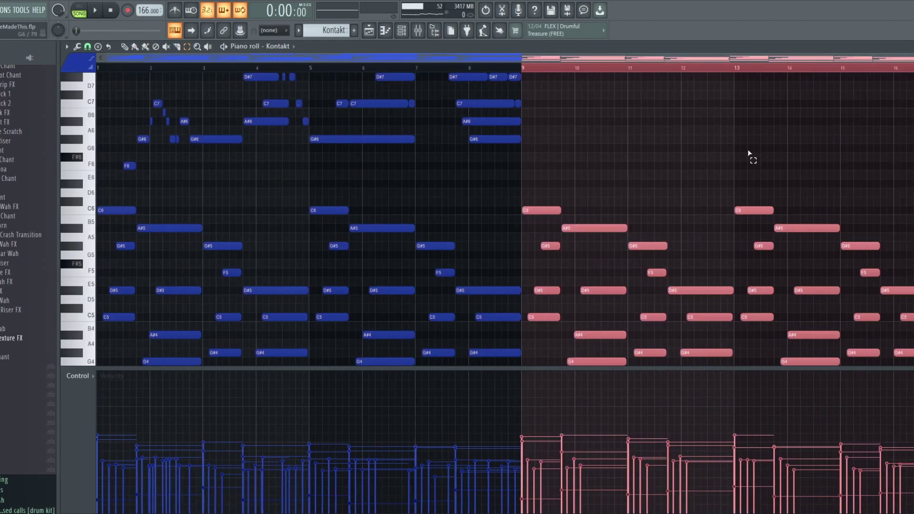
scroll(701, 154, down, 2)
key(space)
key(space)
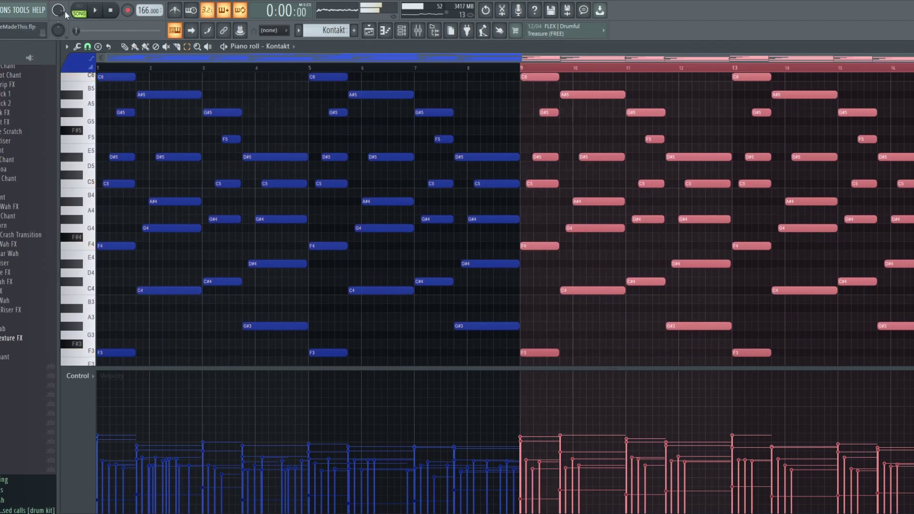
click(80, 10)
scroll(618, 163, up, 1)
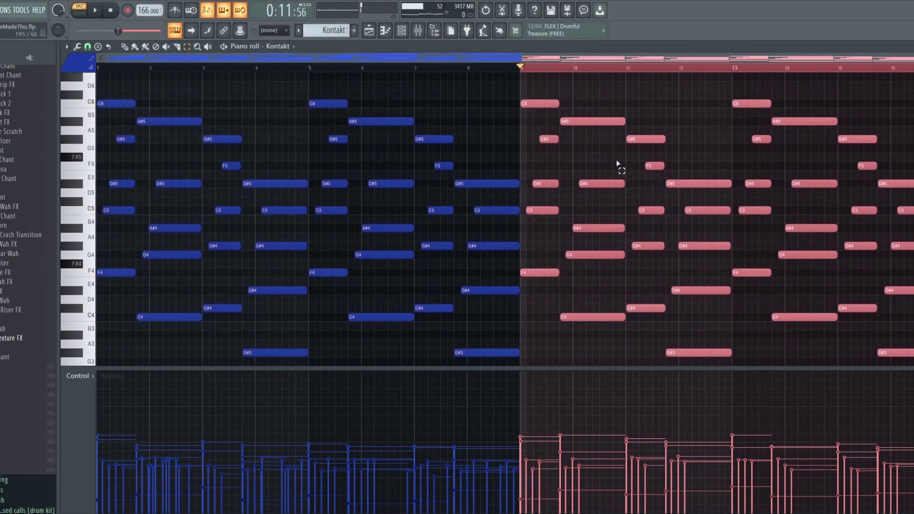
Step: Play the selected chord progression from bar 9 onward and follow its notes, stopping near bar 16
key(space)
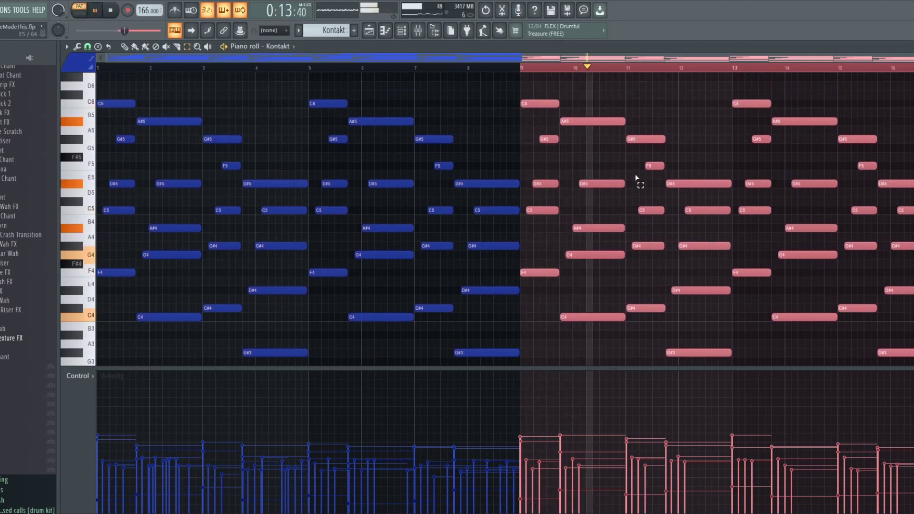
scroll(677, 207, down, 1)
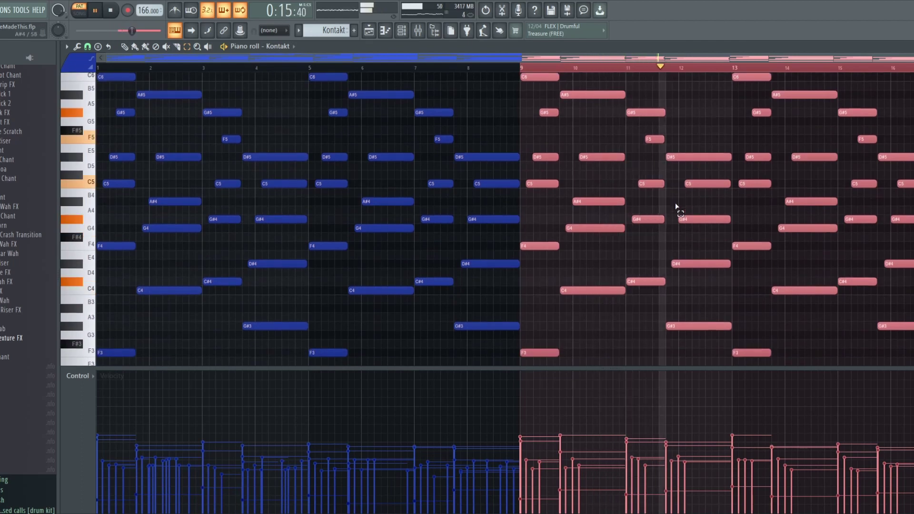
scroll(677, 207, up, 2)
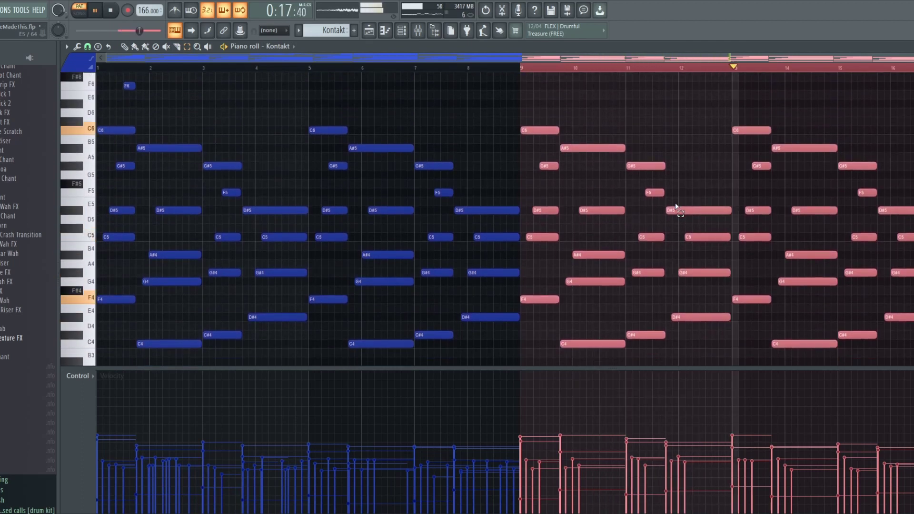
scroll(676, 208, down, 7)
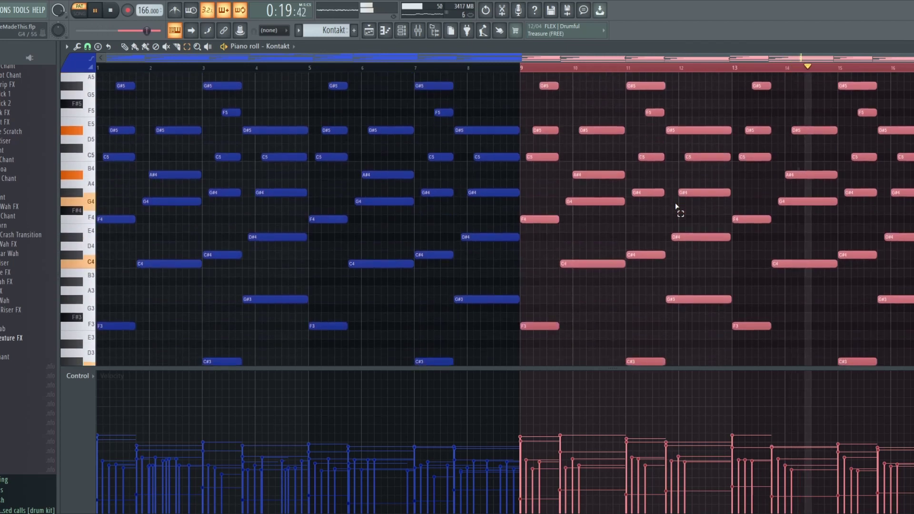
scroll(759, 218, up, 6)
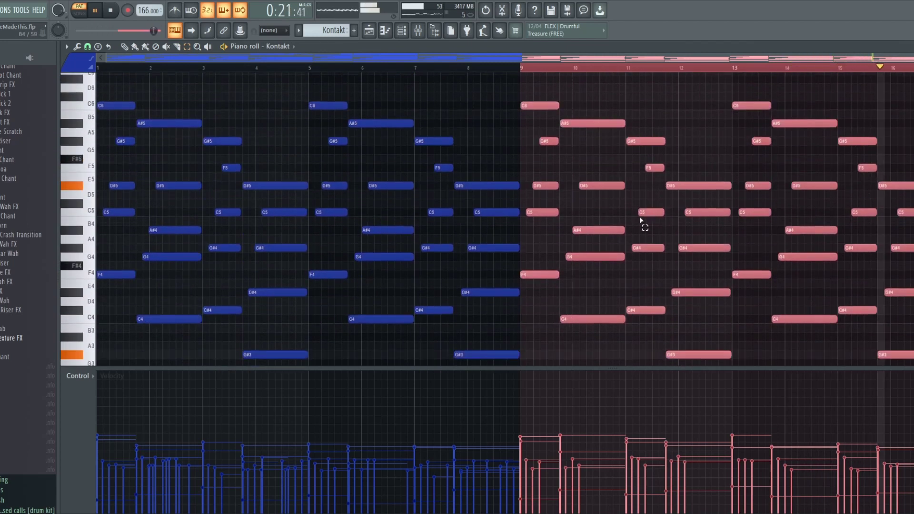
key(space)
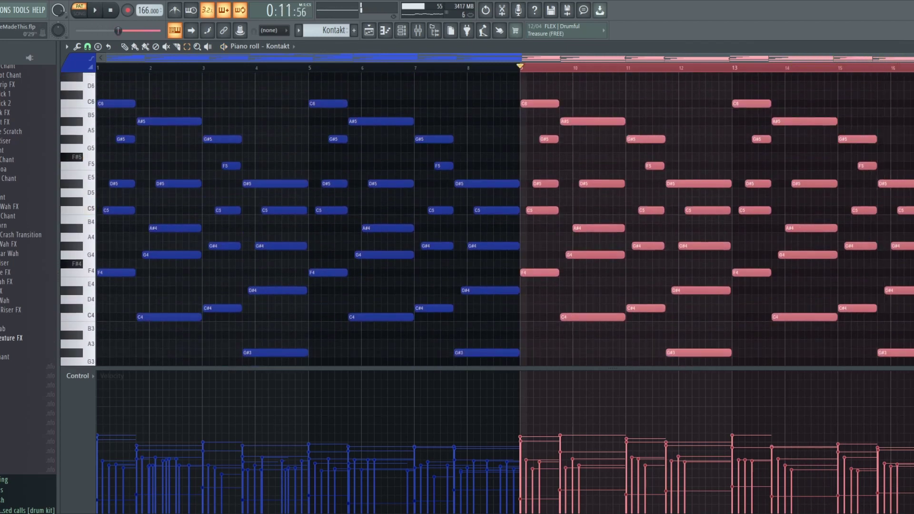
Step: Move the C5, D#5 and G#5 notes of bar 9's first chord to the bar's start and play the block chord
scroll(759, 222, up, 3)
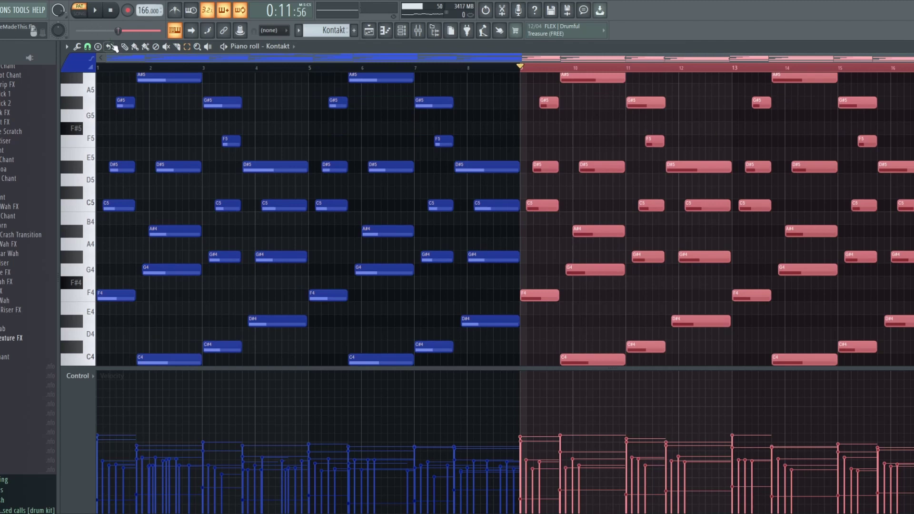
scroll(517, 225, up, 5)
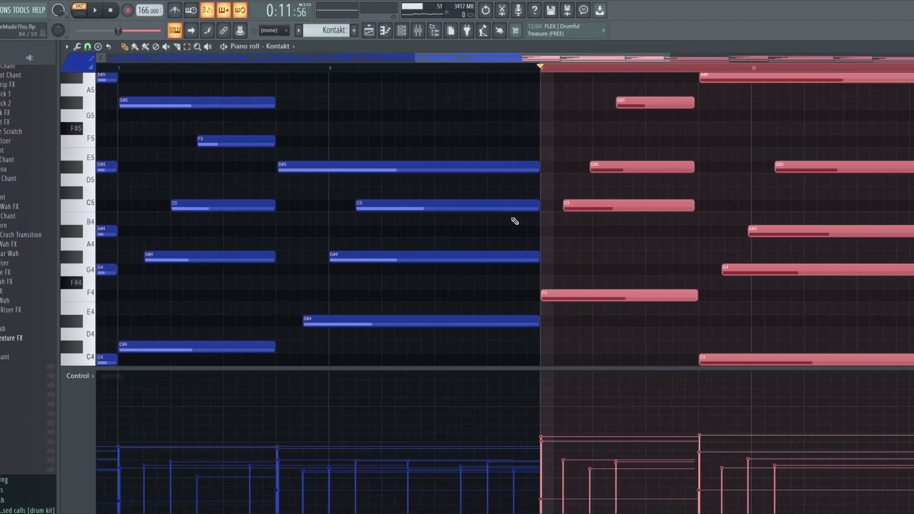
scroll(622, 199, down, 1)
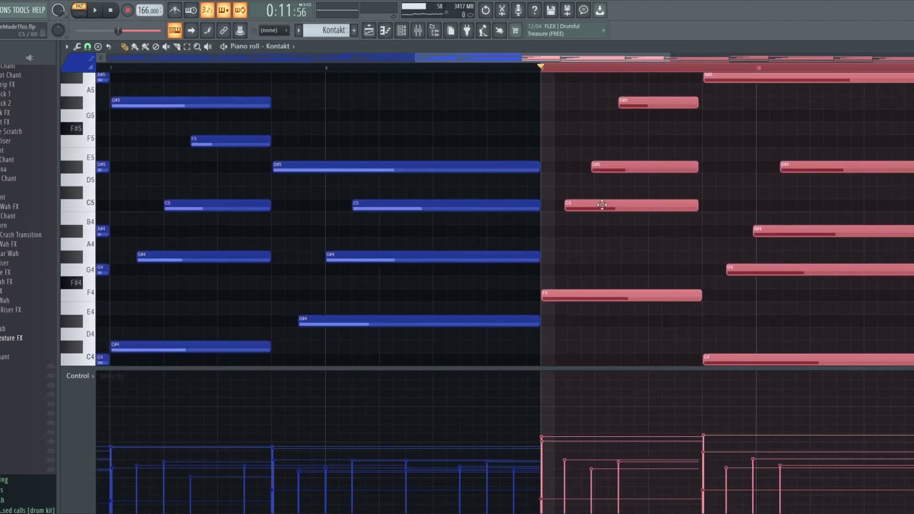
scroll(604, 206, down, 2)
scroll(600, 217, up, 5)
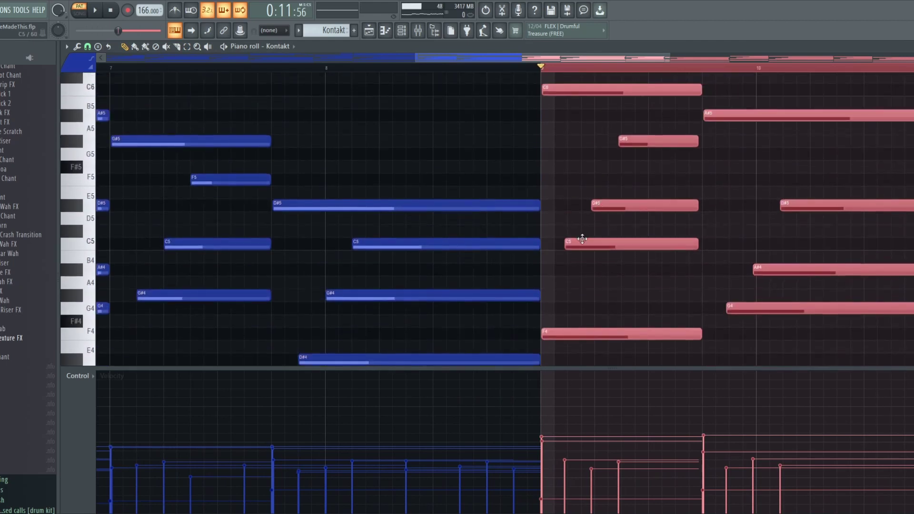
scroll(566, 246, up, 3)
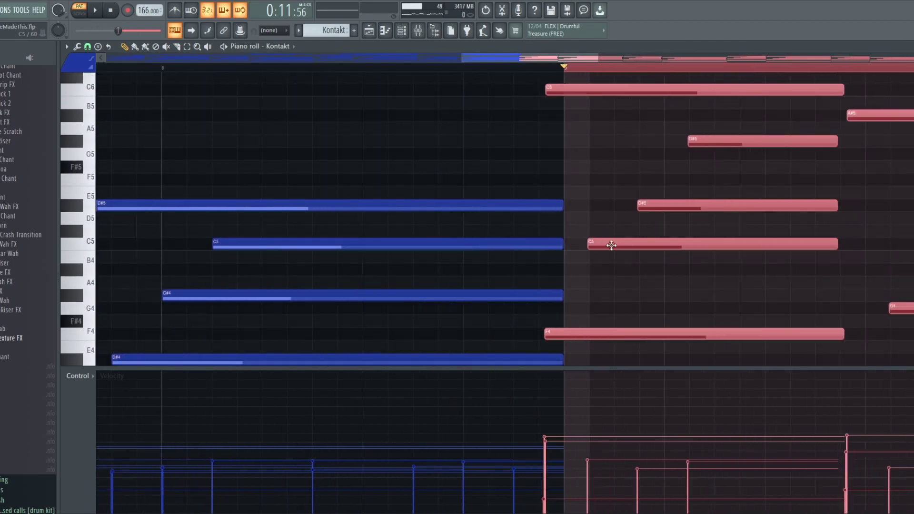
drag(607, 246, 582, 244)
click(603, 223)
drag(673, 205, 578, 206)
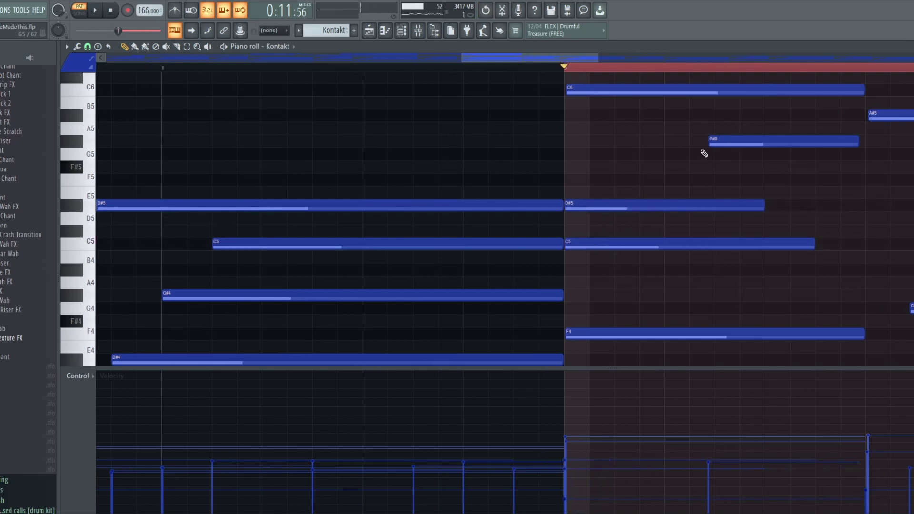
drag(718, 141, 575, 143)
key(space)
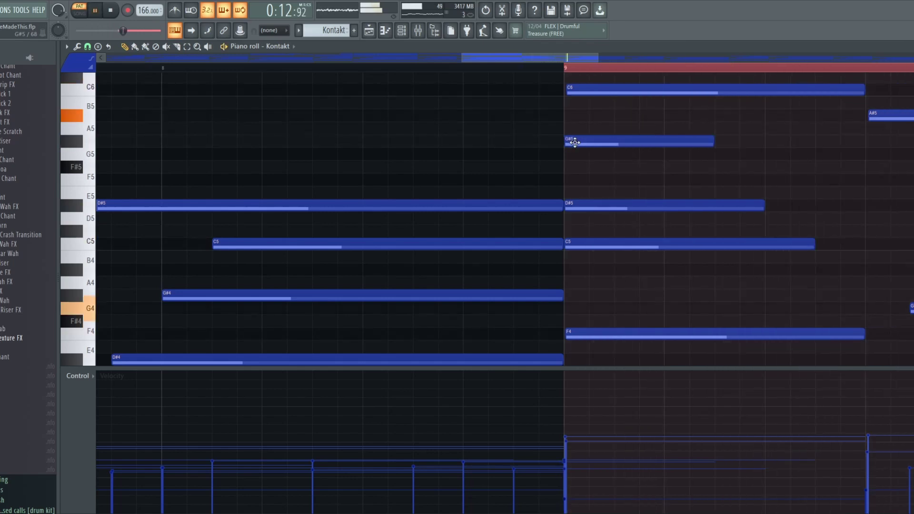
key(space)
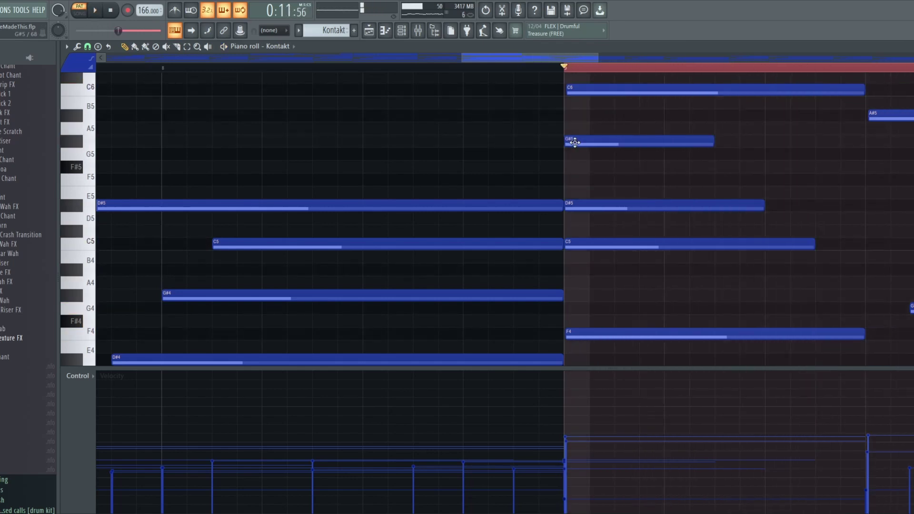
Step: Undo the note moves in bar 9's first chord and play the strummed version
key(ctrl+z)
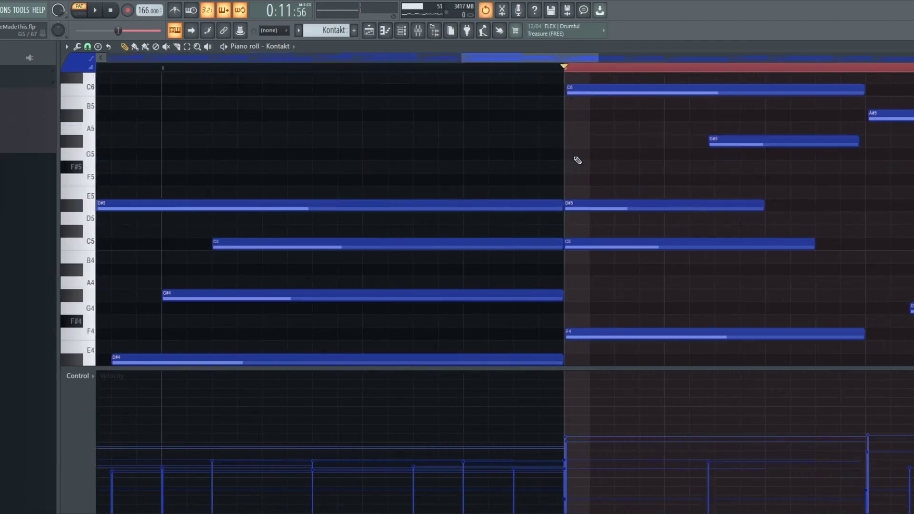
key(ctrl+z)
key(ctrl+z)
key(ctrl+z)
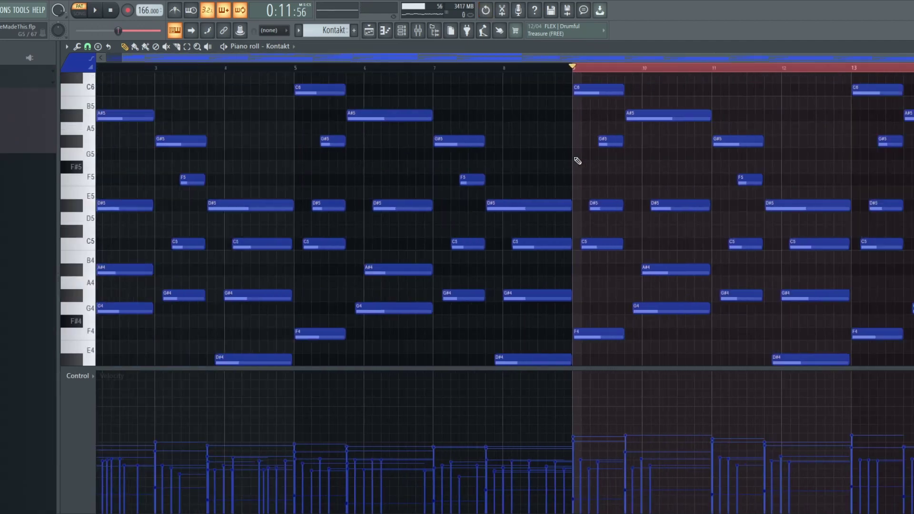
key(space)
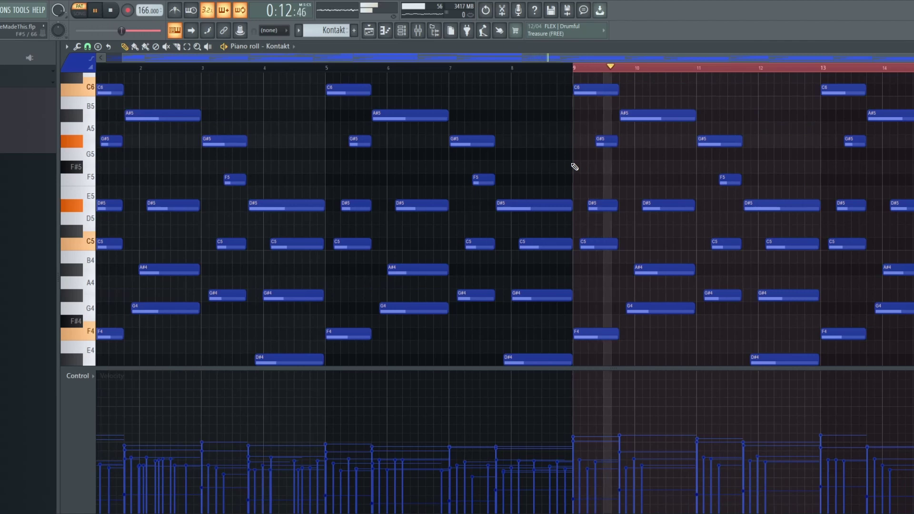
key(space)
Step: Reapply the alignment of the C5, D#5 and G#5 notes at bar 9 and play the block chord again
key(ctrl+a)
key(ctrl+z)
key(ctrl+z)
key(ctrl+z)
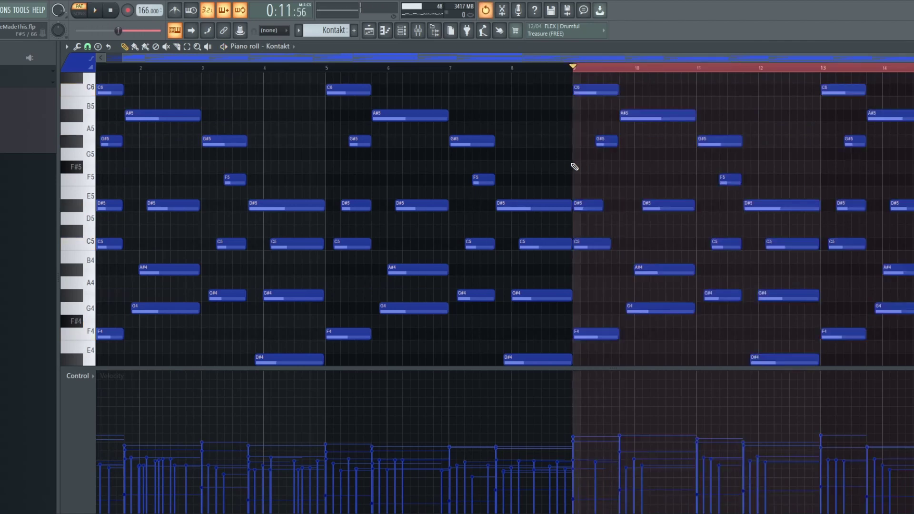
key(ctrl+z)
key(ctrl+s)
key(space)
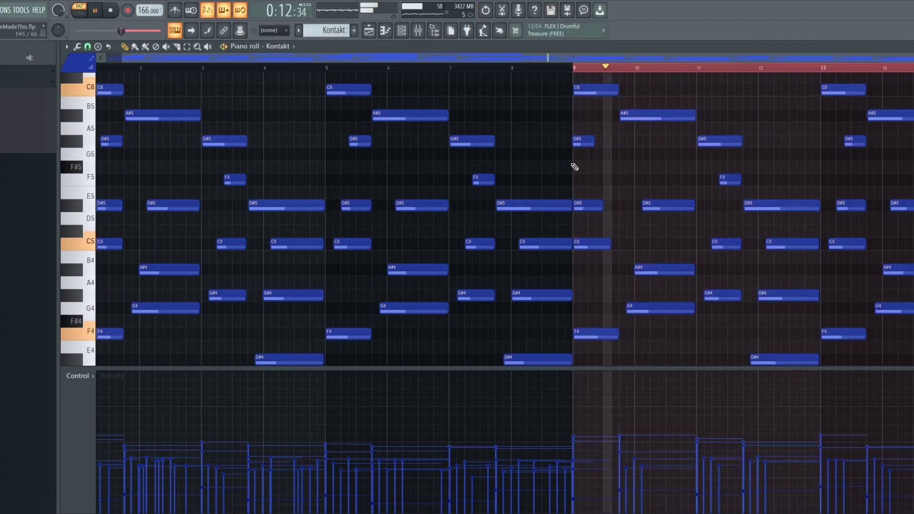
key(space)
Step: Examine the staggered start positions of the chord notes from bar 9 onward
ctrl+scroll(574, 157, down, 1)
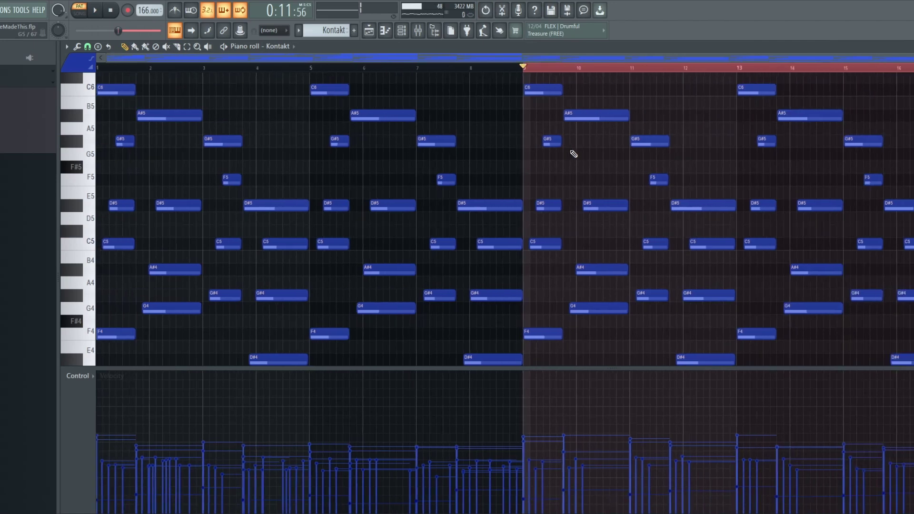
scroll(575, 159, down, 2)
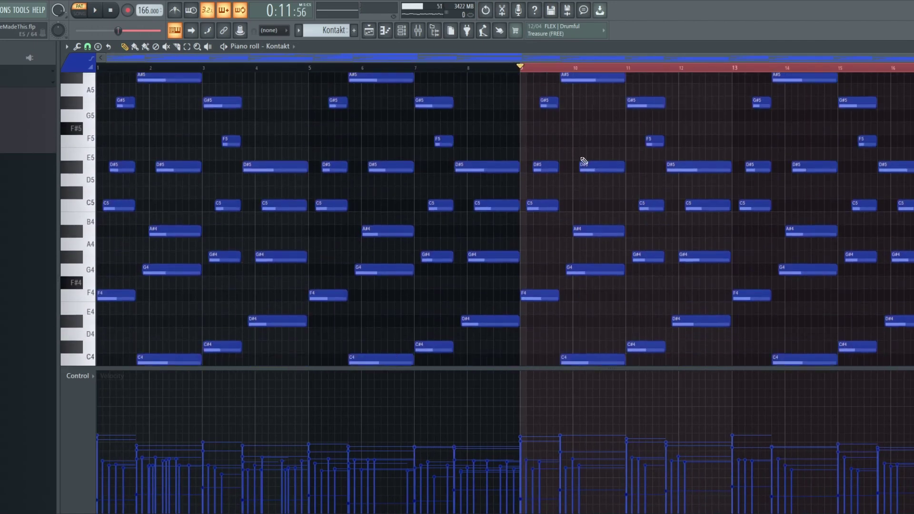
scroll(585, 163, down, 1)
scroll(584, 163, up, 3)
scroll(585, 163, down, 3)
scroll(585, 163, up, 2)
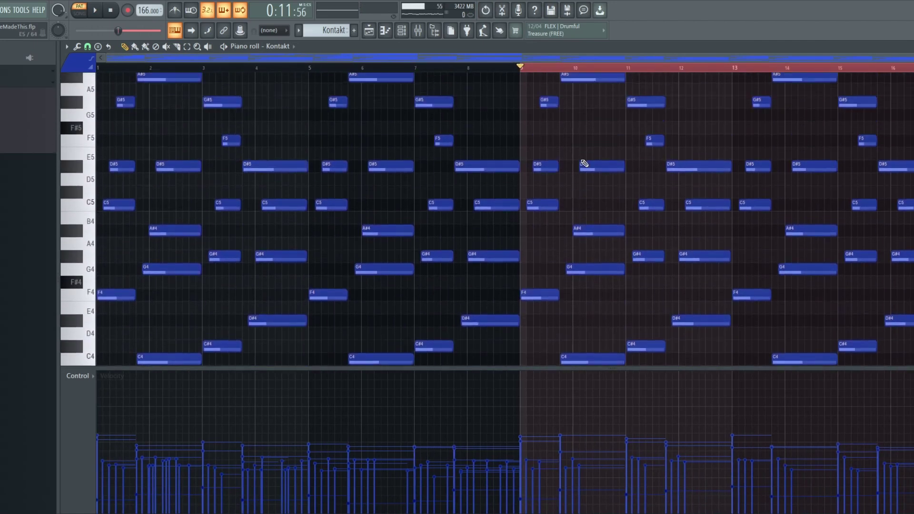
scroll(585, 163, down, 2)
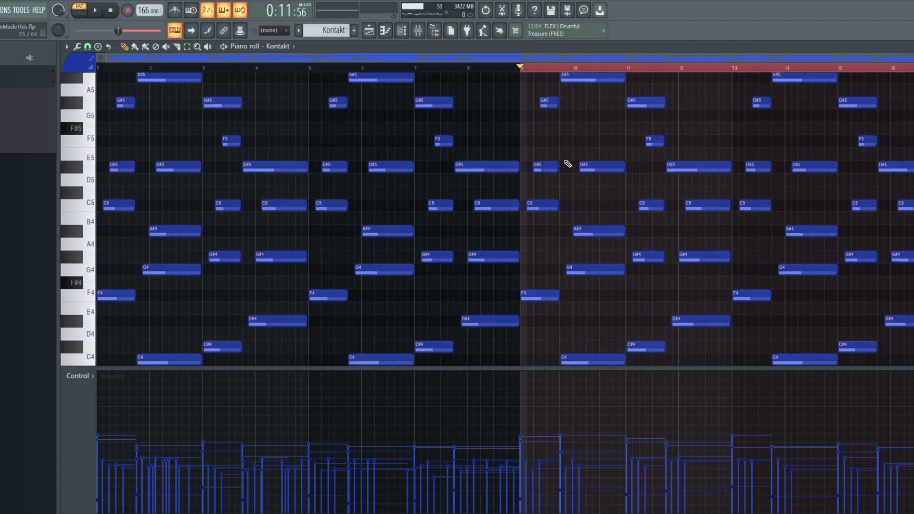
scroll(532, 173, up, 1)
scroll(542, 180, up, 2)
scroll(543, 181, down, 2)
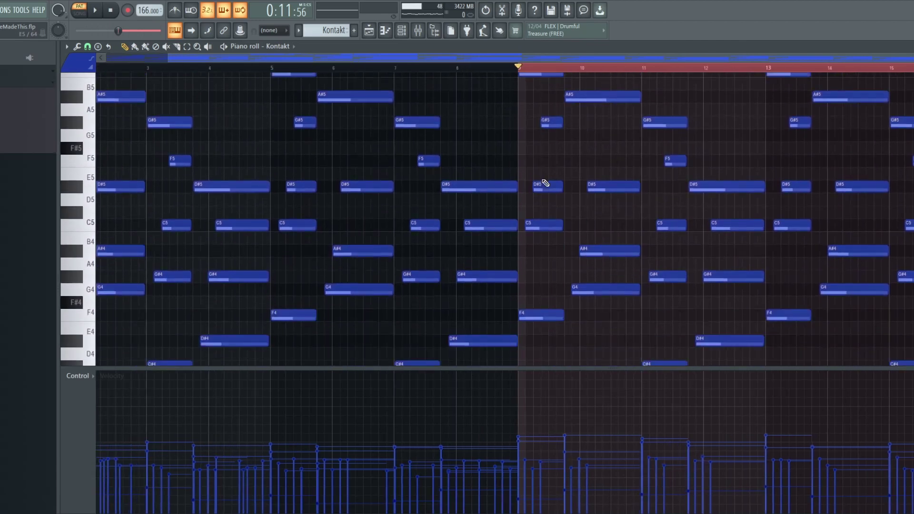
scroll(547, 187, up, 2)
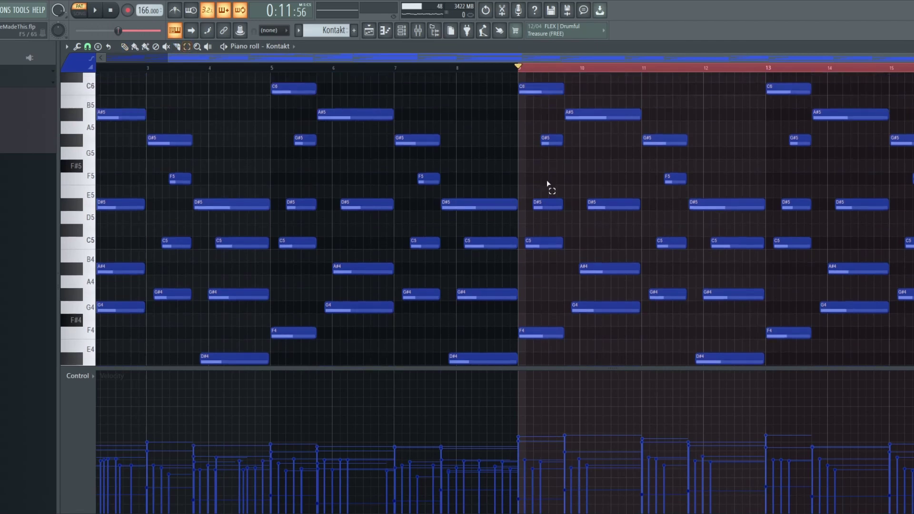
Step: Lower the A#5 note of the second chord after bar 9 by one octave, raise it back and deselect it
click(608, 116)
key(ctrl+Down)
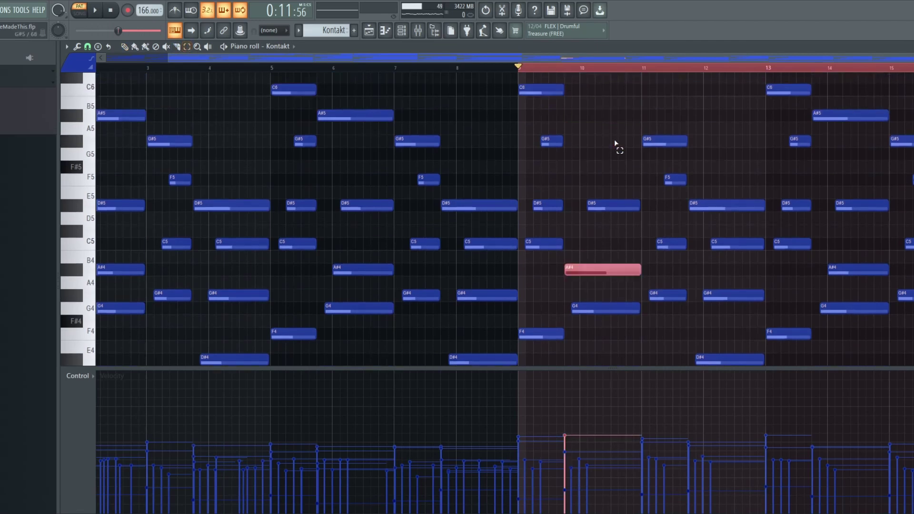
scroll(610, 201, down, 9)
scroll(611, 201, up, 7)
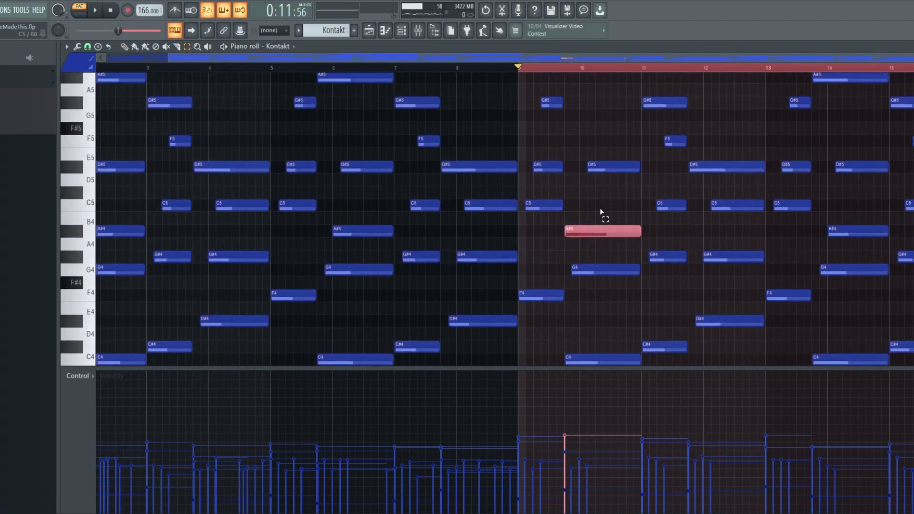
key(ctrl+Up)
scroll(599, 209, up, 2)
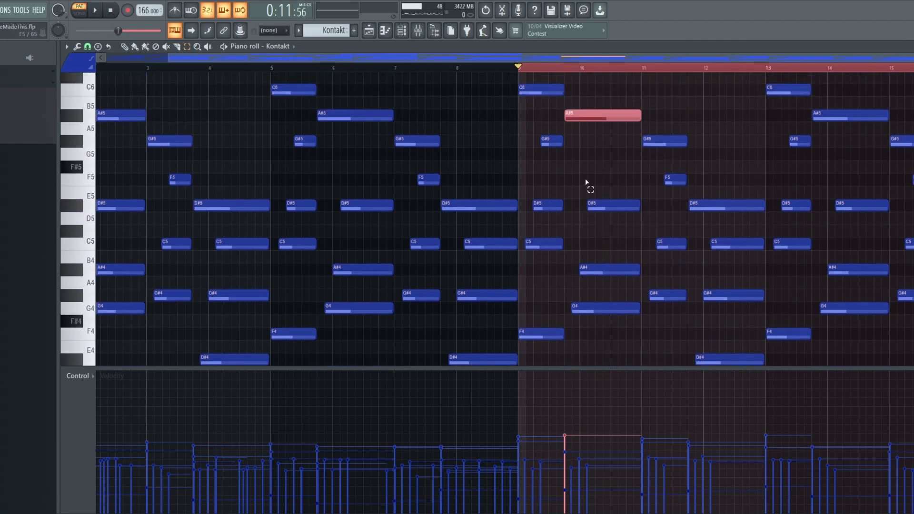
key(ctrl+d)
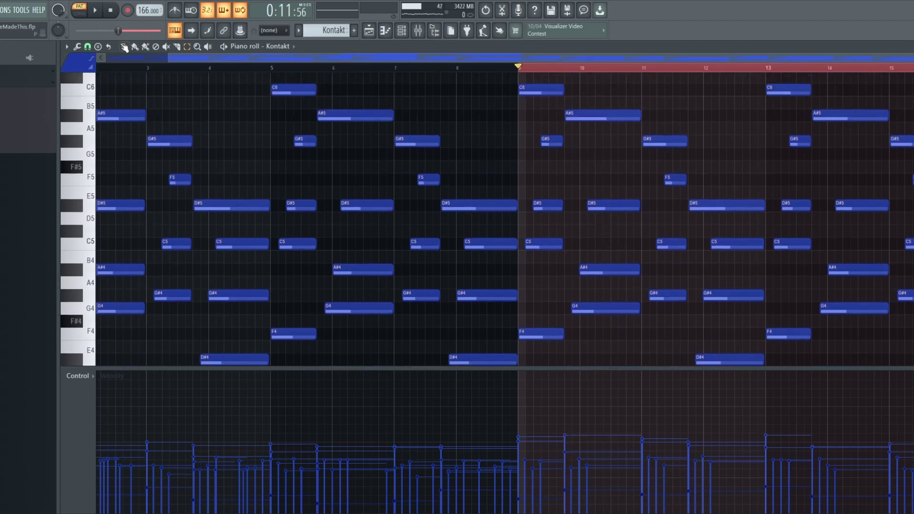
Step: Examine the voicing and staggered note starts of the strummed chords around bars 9 to 12
scroll(572, 154, up, 3)
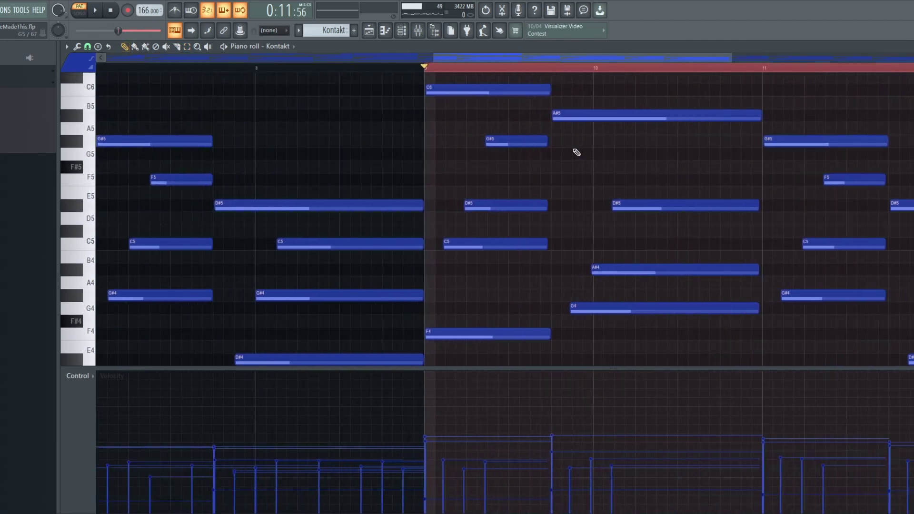
scroll(574, 150, up, 5)
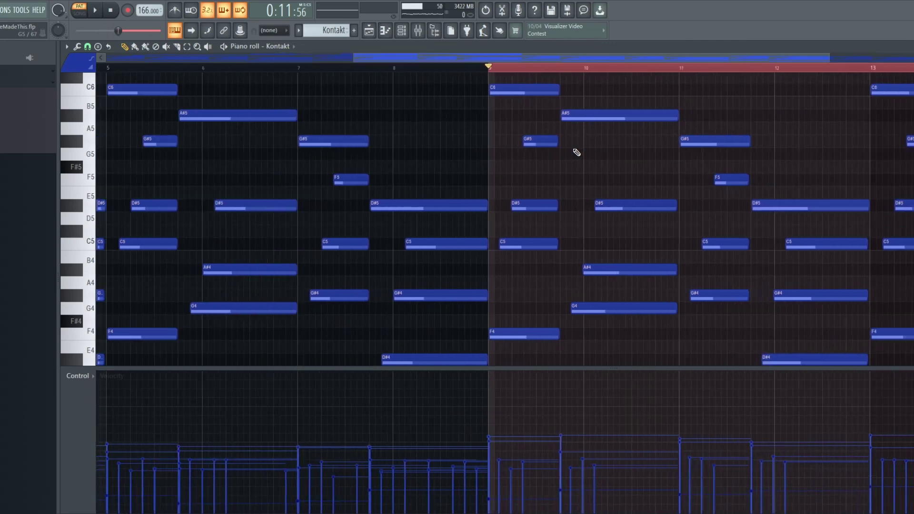
scroll(572, 142, down, 5)
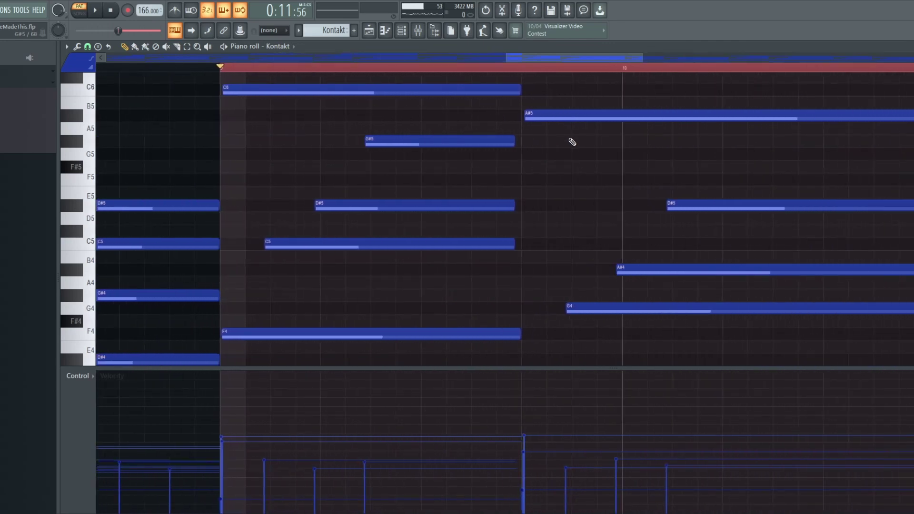
scroll(573, 142, down, 2)
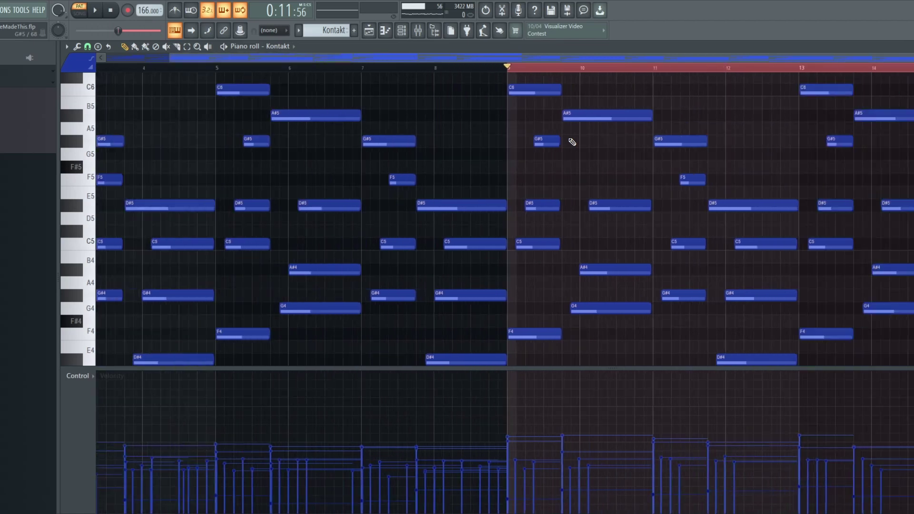
scroll(573, 143, up, 3)
scroll(568, 151, up, 2)
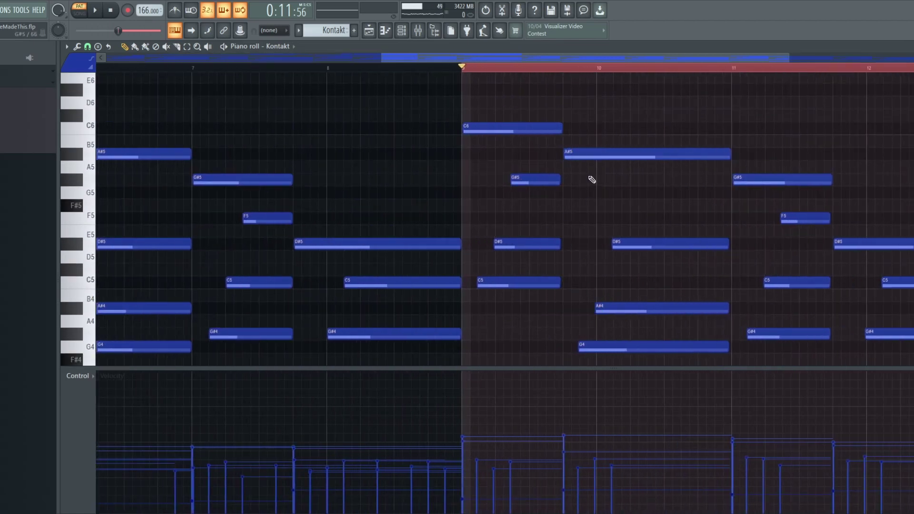
scroll(596, 153, down, 3)
scroll(598, 156, down, 2)
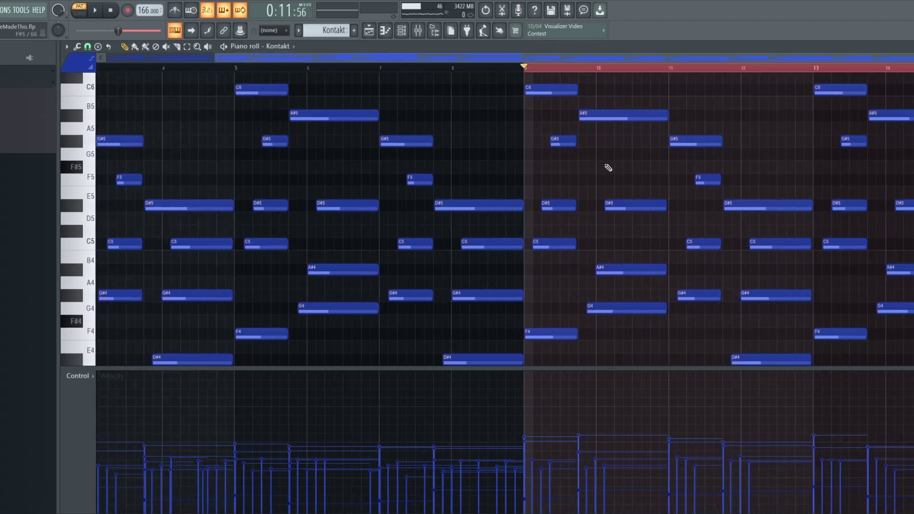
scroll(606, 167, down, 2)
scroll(608, 179, down, 3)
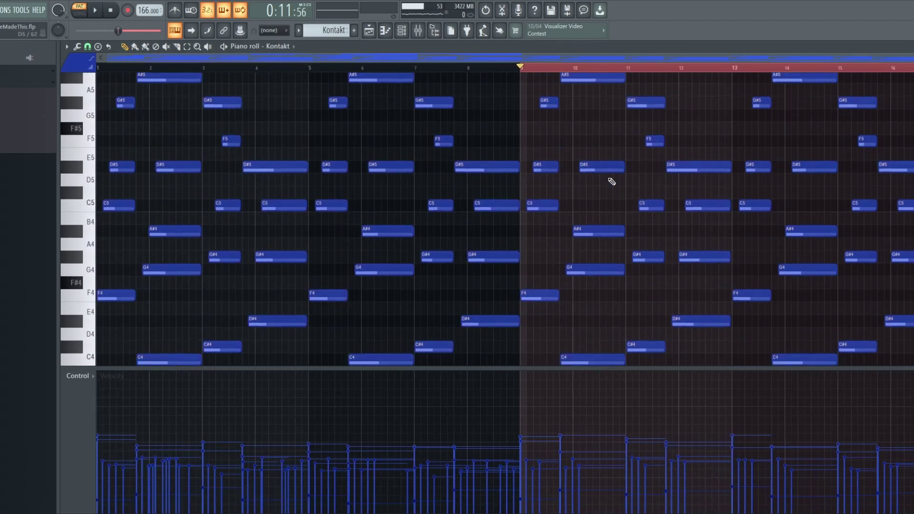
scroll(609, 181, up, 3)
scroll(579, 188, down, 1)
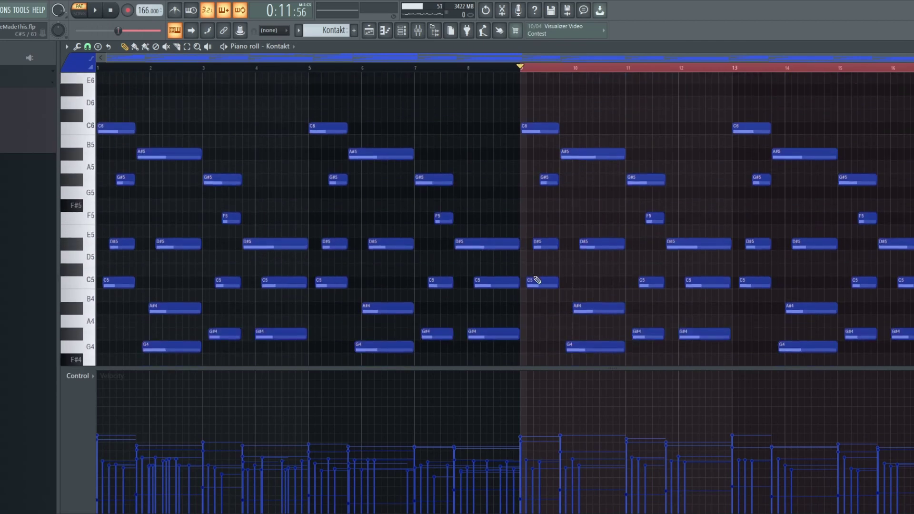
scroll(534, 274, down, 2)
scroll(513, 209, up, 3)
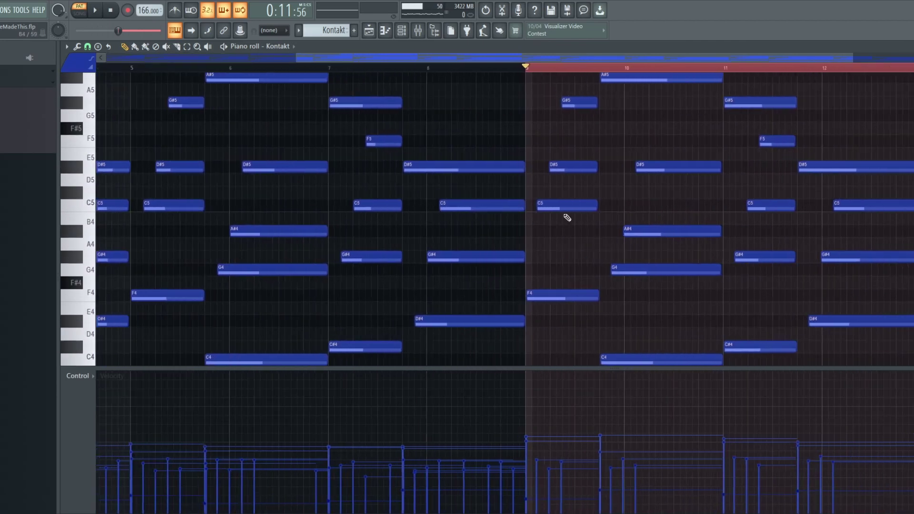
scroll(564, 214, up, 3)
scroll(550, 165, down, 3)
Step: Examine the full pitch range of the chords and melody across bars 1 to 16
scroll(622, 198, down, 7)
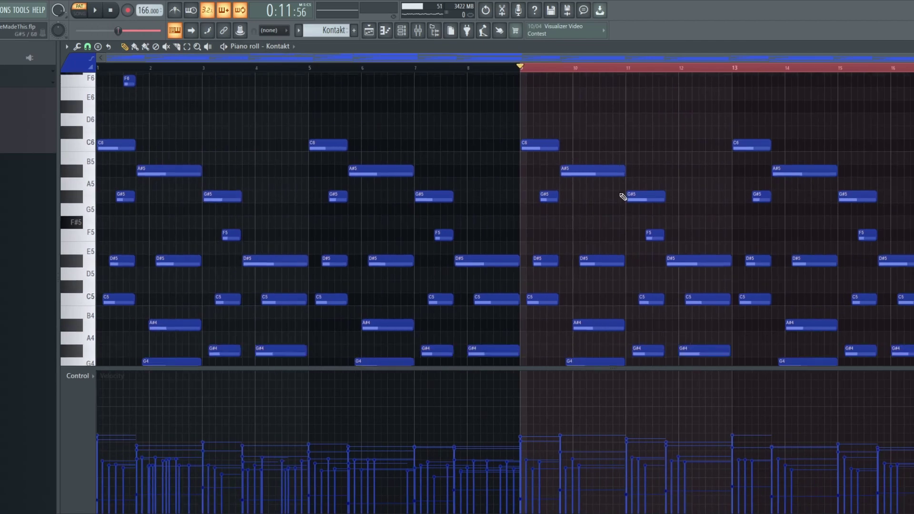
scroll(645, 220, up, 5)
scroll(648, 214, down, 2)
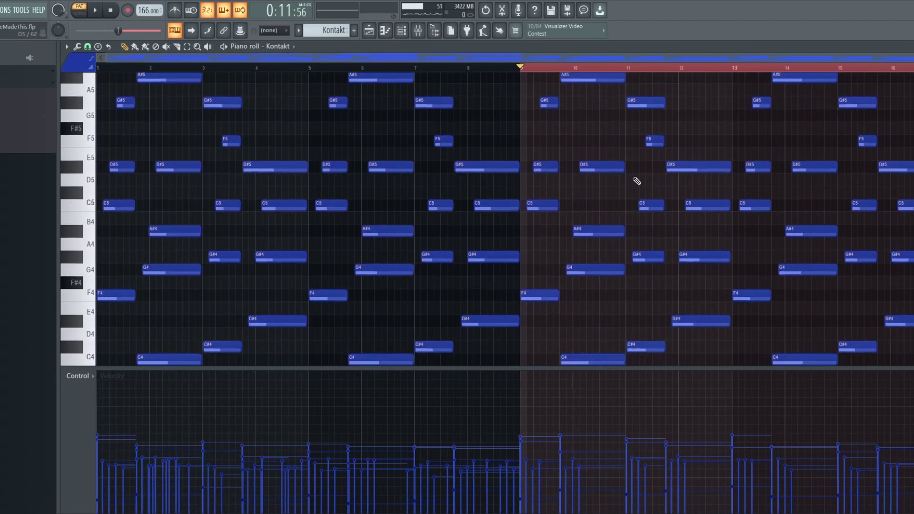
scroll(656, 220, up, 2)
scroll(691, 182, down, 4)
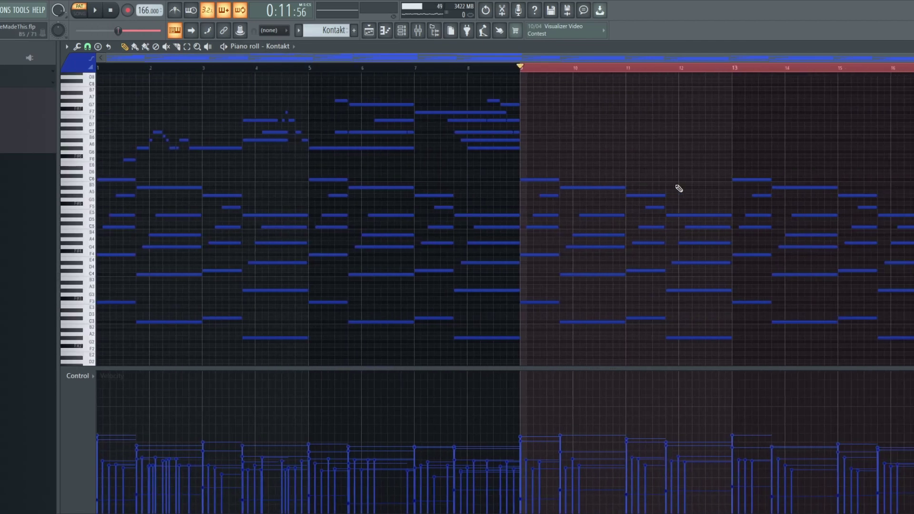
scroll(691, 184, up, 5)
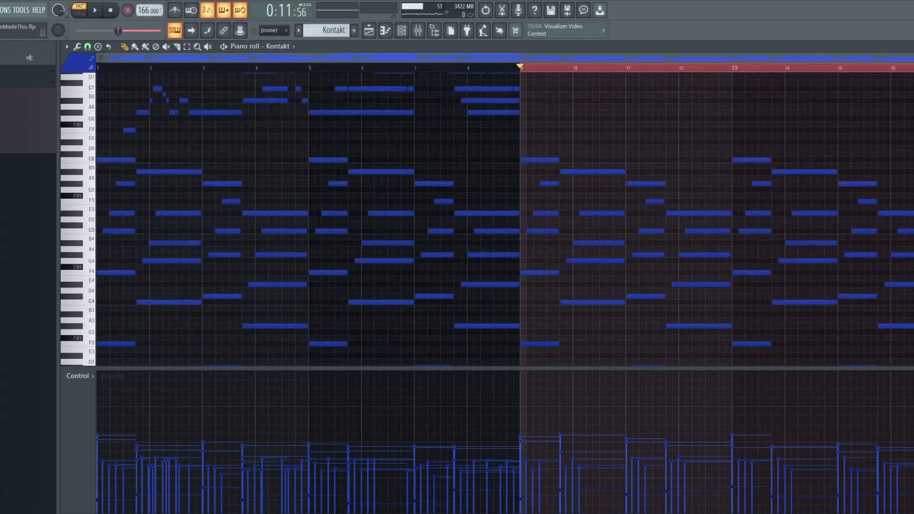
scroll(846, 138, up, 1)
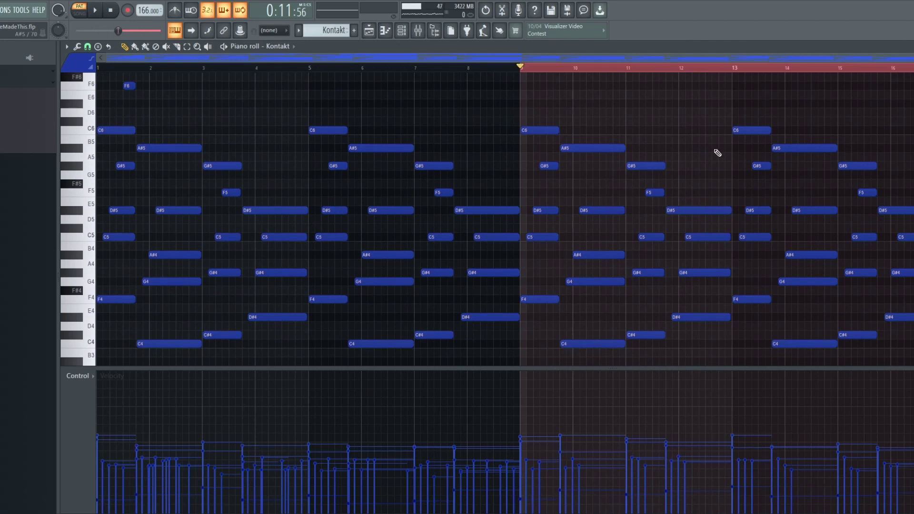
scroll(716, 153, down, 3)
scroll(557, 152, up, 4)
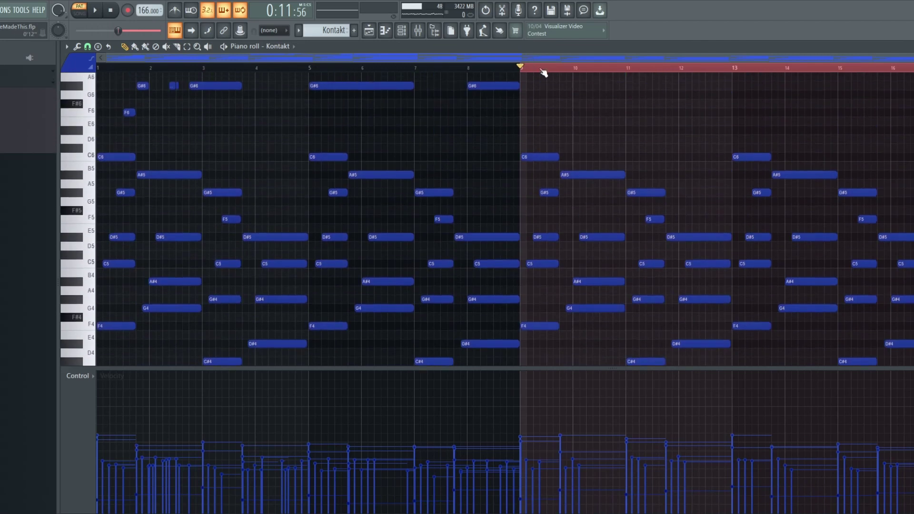
Step: Clear the time selection starting at bar 9 and return the playhead to the start of the pattern
double_click(542, 70)
scroll(696, 163, up, 1)
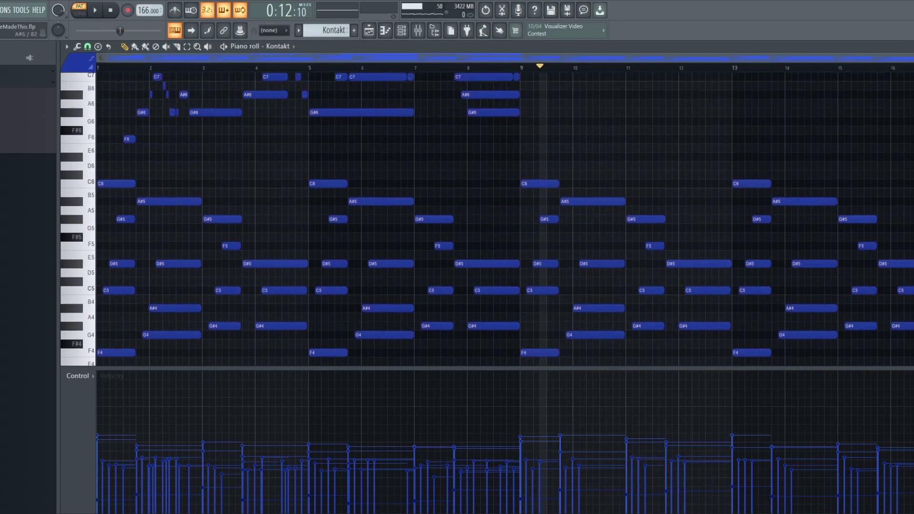
scroll(505, 219, up, 2)
scroll(505, 219, up, 4)
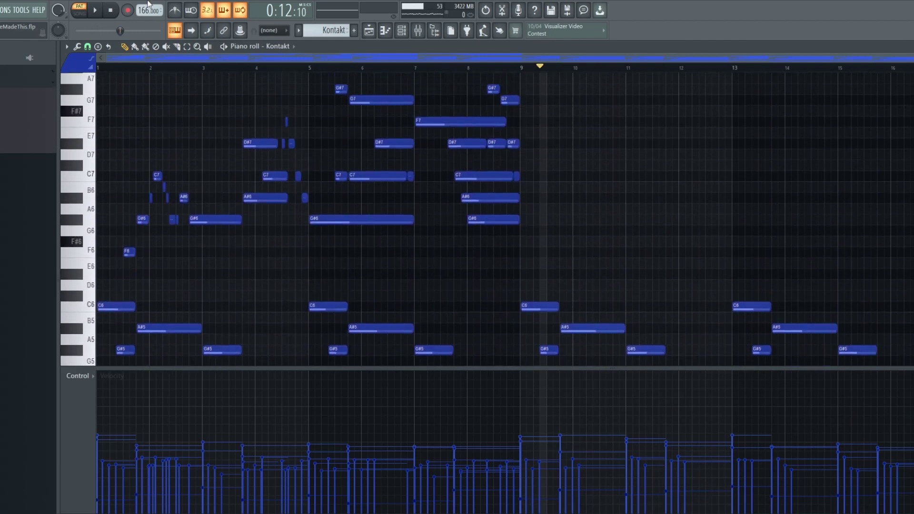
click(111, 10)
ctrl+right_click(636, 195)
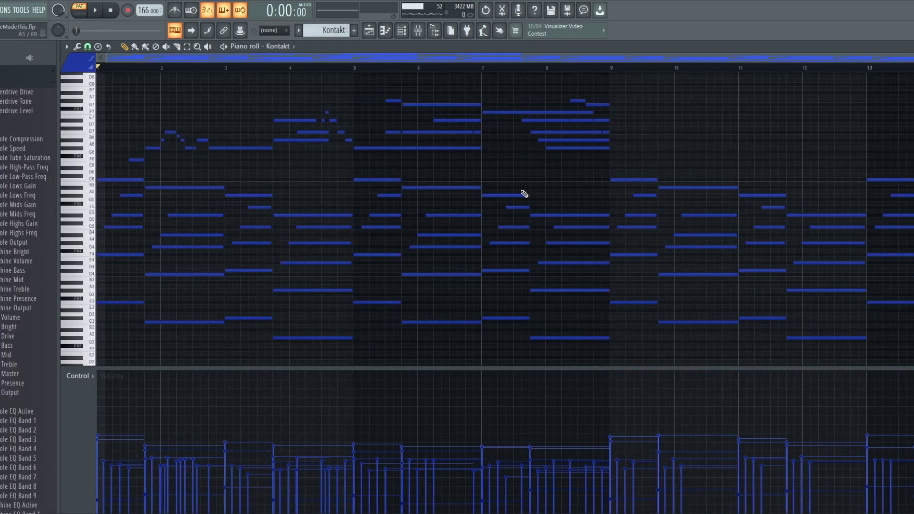
Step: Bring the upper melody notes above the chords into view and play the pattern through bars 1 to 8
scroll(98, 121, up, 2)
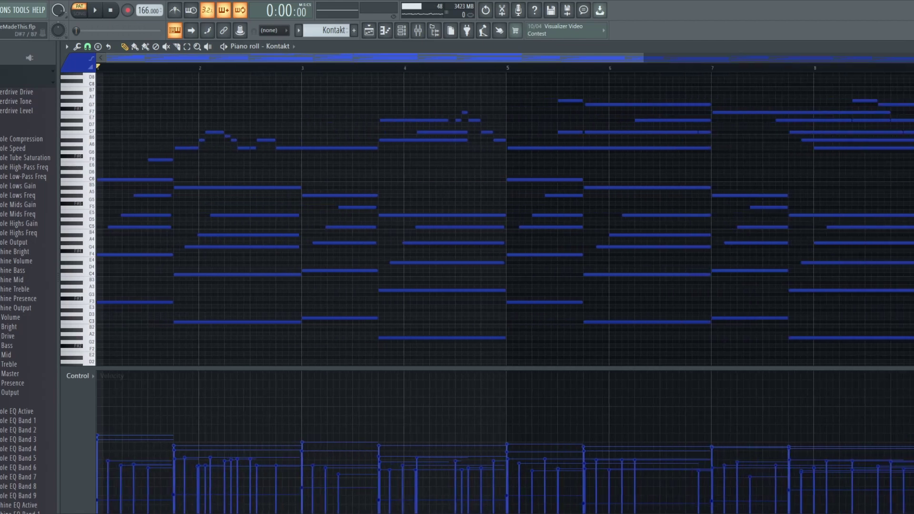
scroll(505, 220, up, 3)
scroll(270, 179, up, 5)
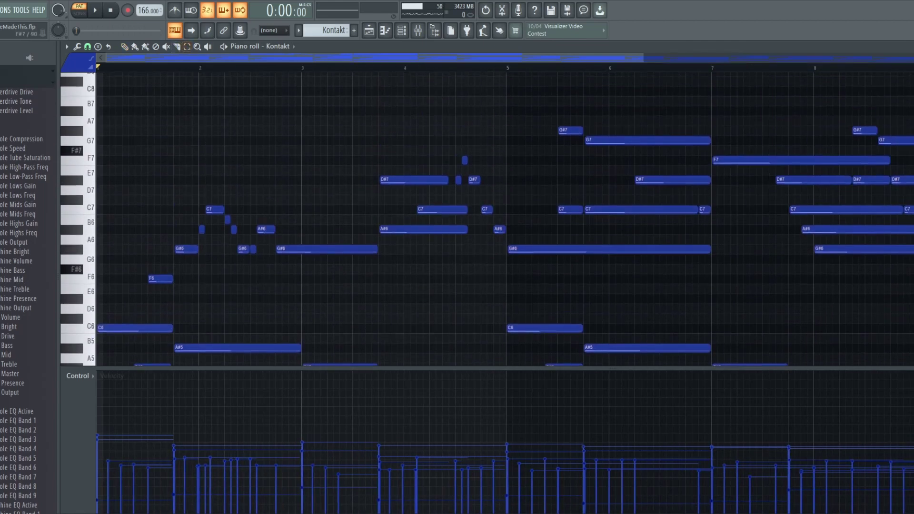
drag(905, 107, 96, 294)
click(173, 180)
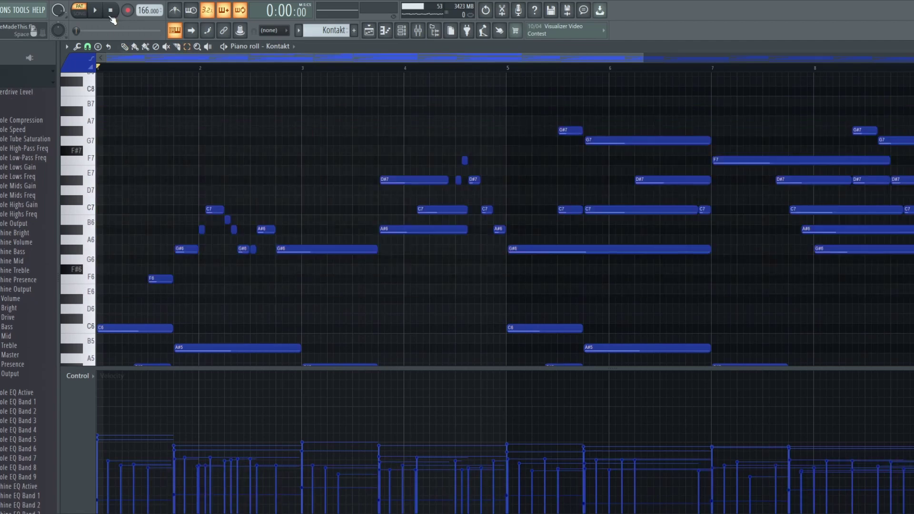
key(space)
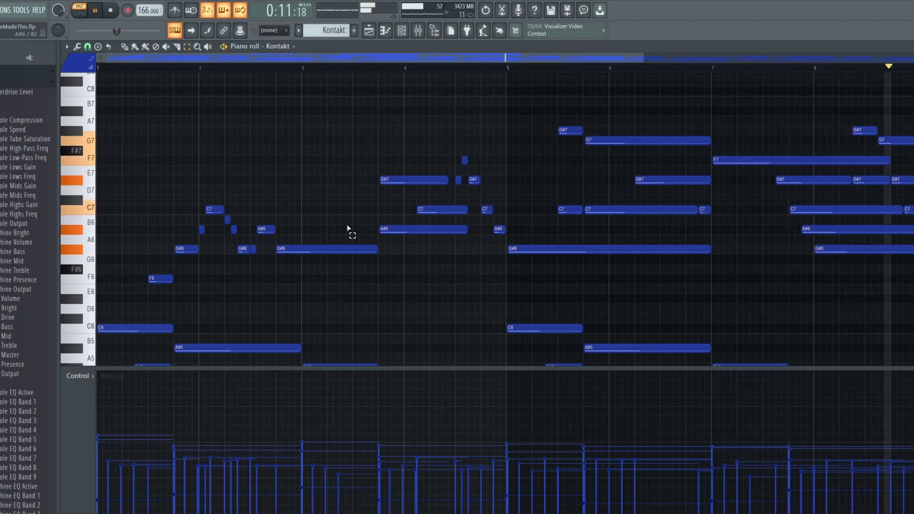
key(space)
Step: Play the short melody run in bar 2, starting from just before bar 2
scroll(169, 178, down, 5)
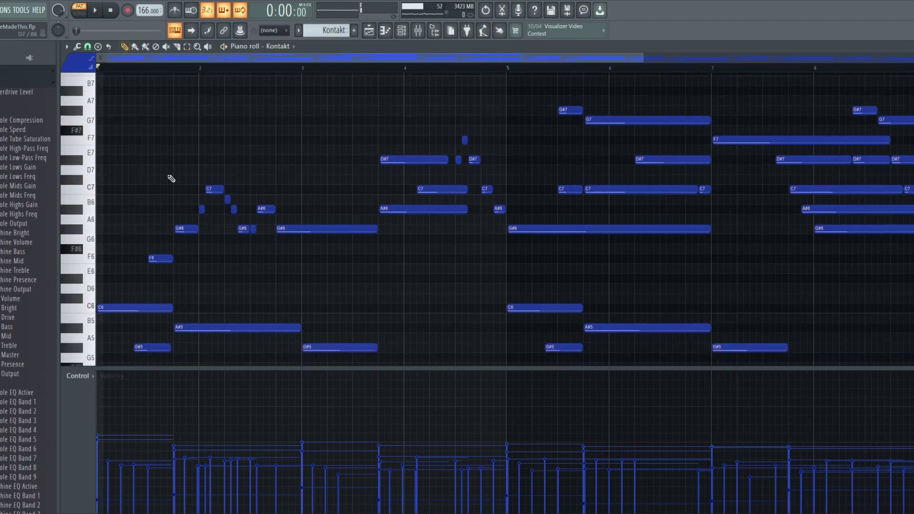
scroll(98, 198, up, 6)
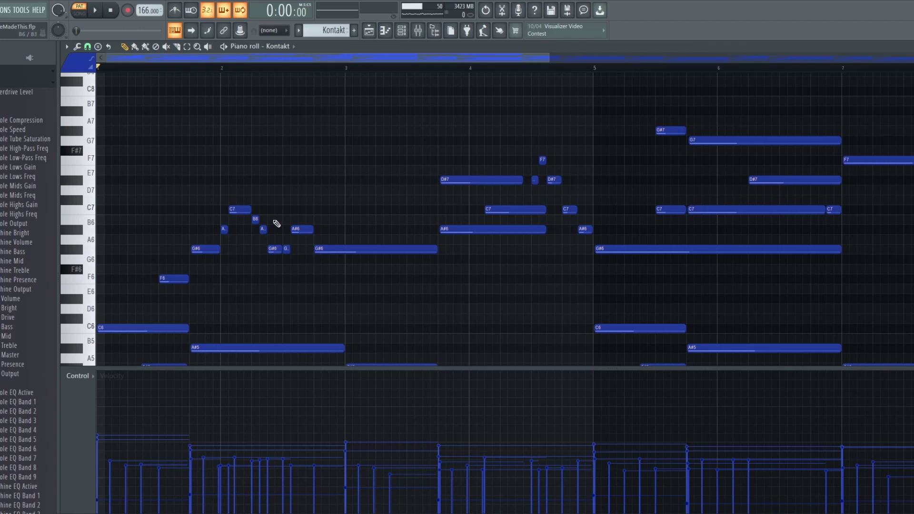
drag(222, 67, 216, 103)
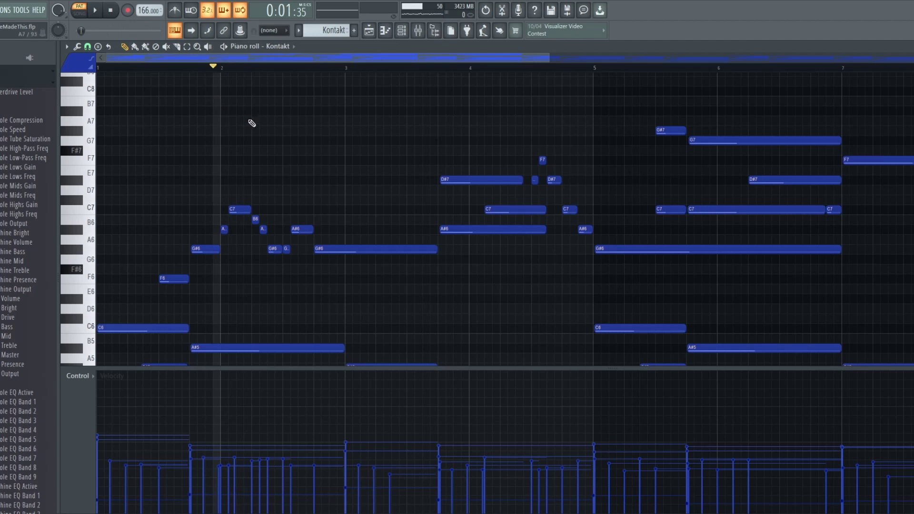
key(space)
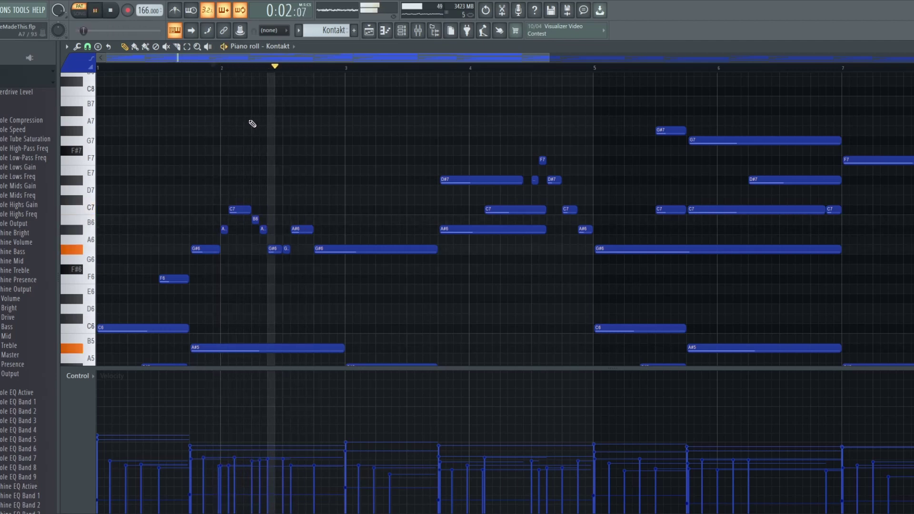
key(space)
Step: Replay the short melody run from the start of bar 2
click(223, 68)
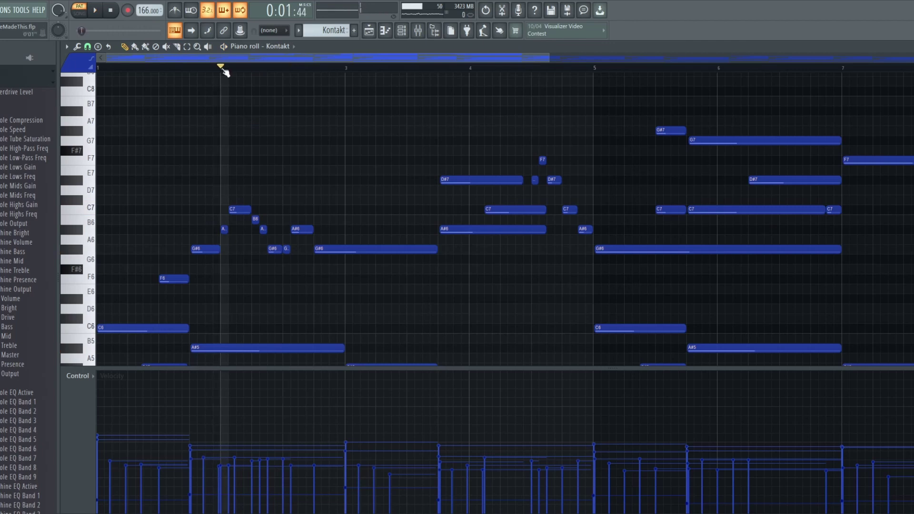
key(space)
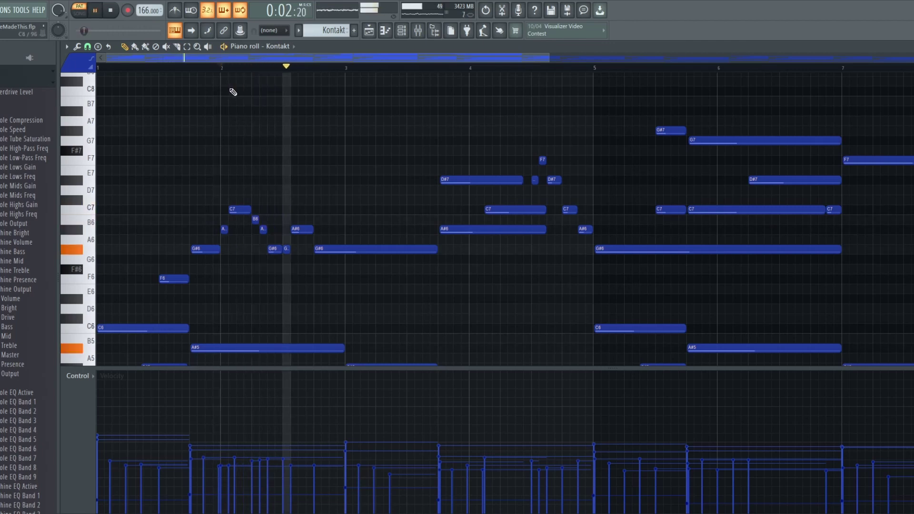
key(space)
Step: Stop the playback and move the playhead to the start of bar 3
scroll(238, 111, down, 3)
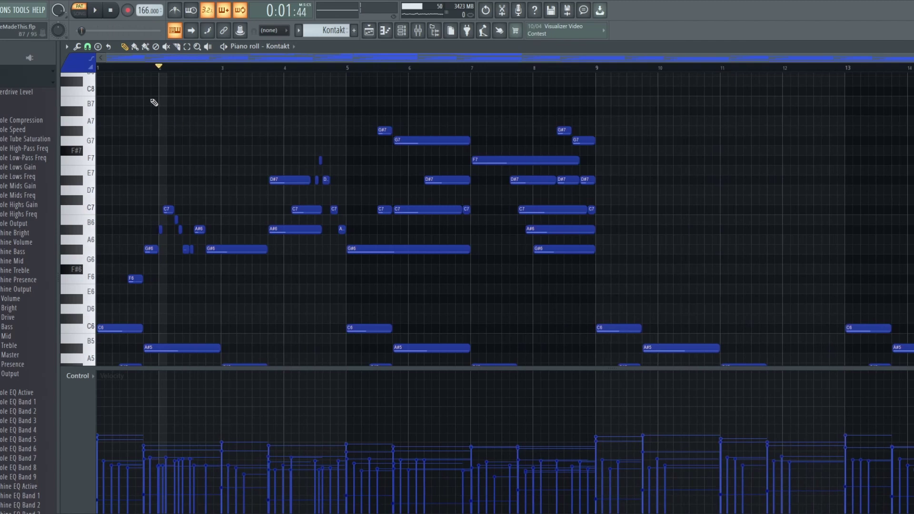
click(112, 14)
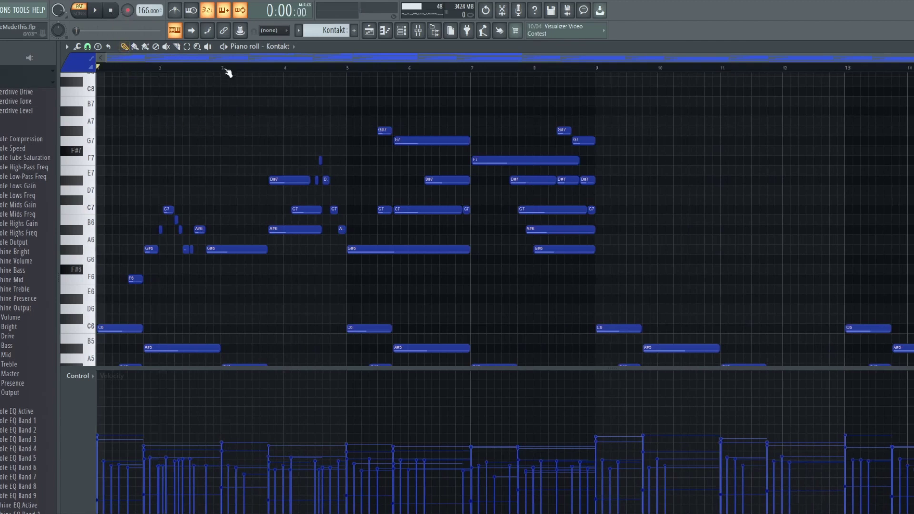
mouse_move(226, 69)
mouse_down()
mouse_move(254, 70)
mouse_move(223, 75)
mouse_up()
scroll(227, 106, up, 3)
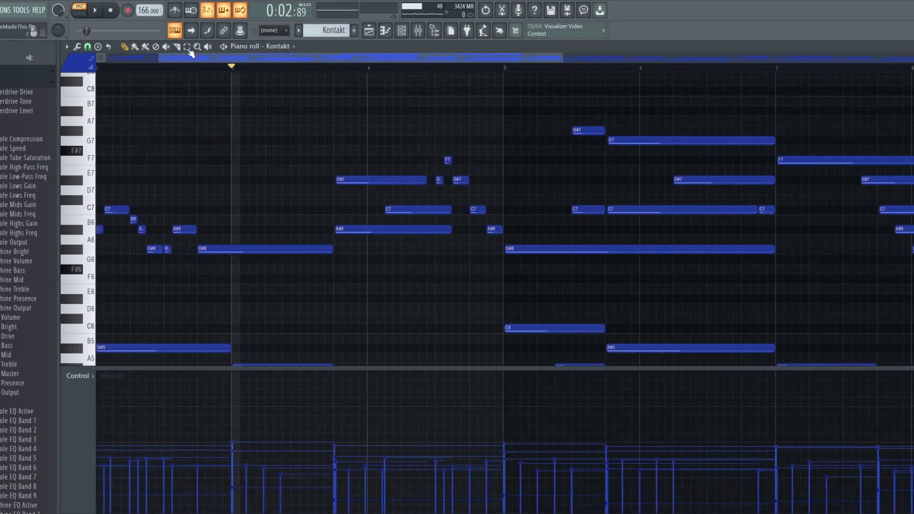
Step: Delete the long A#6 note that starts late in bar 3 and play the phrase from bar 3 without it
click(186, 46)
drag(357, 177, 373, 238)
scroll(337, 233, up, 2)
scroll(373, 239, down, 2)
scroll(372, 240, down, 1)
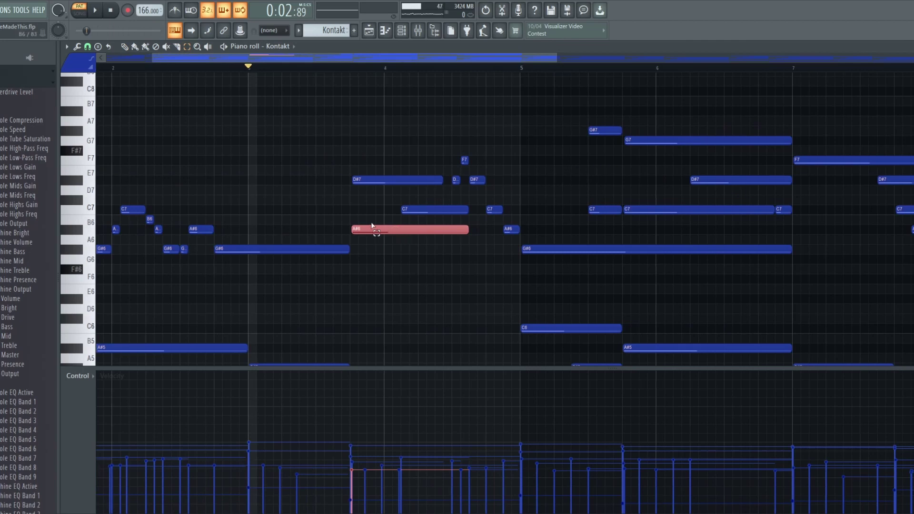
key(Delete)
key(space)
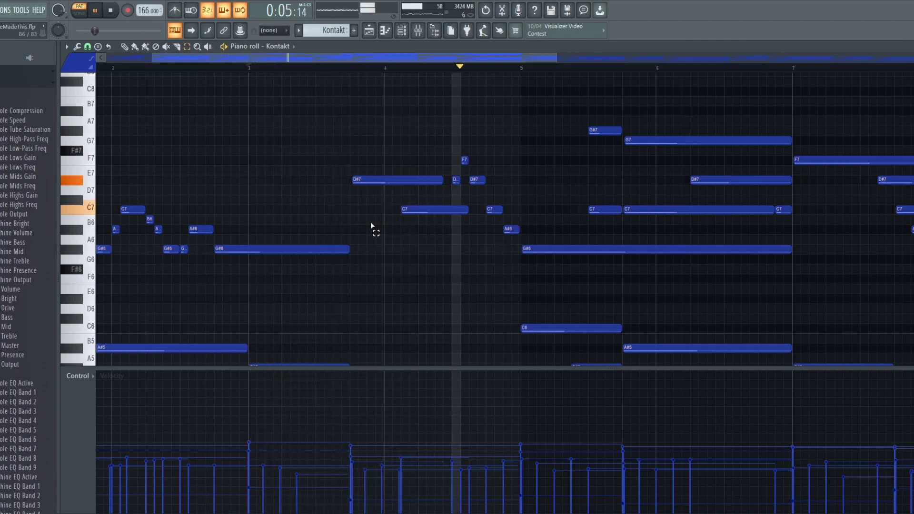
key(space)
Step: Undo the deletion of the A#6 note, clear the selection and replay the phrase from bar 3
key(ctrl+z)
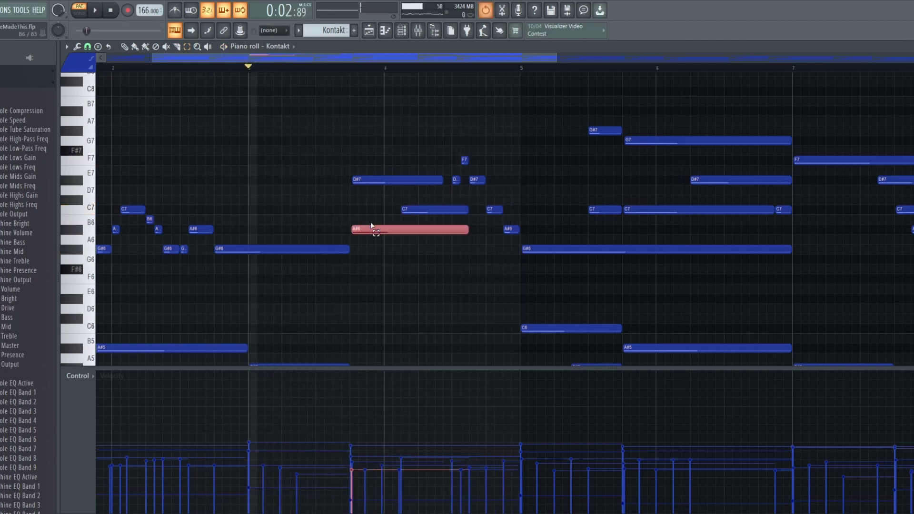
click(359, 182)
click(367, 206)
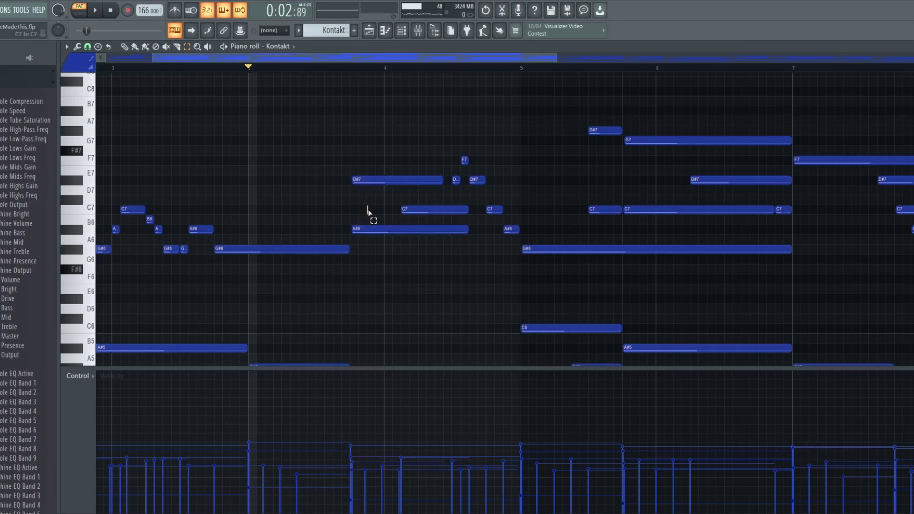
key(space)
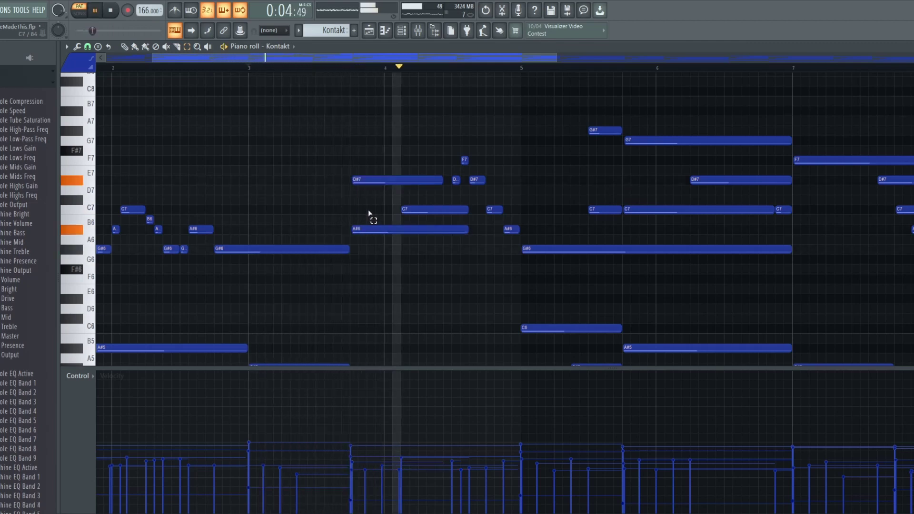
key(space)
Step: Select the long A#6 and D#7 notes across bars 3 and 4 in turn to examine their interval, ending with nothing selected
scroll(370, 214, down, 3)
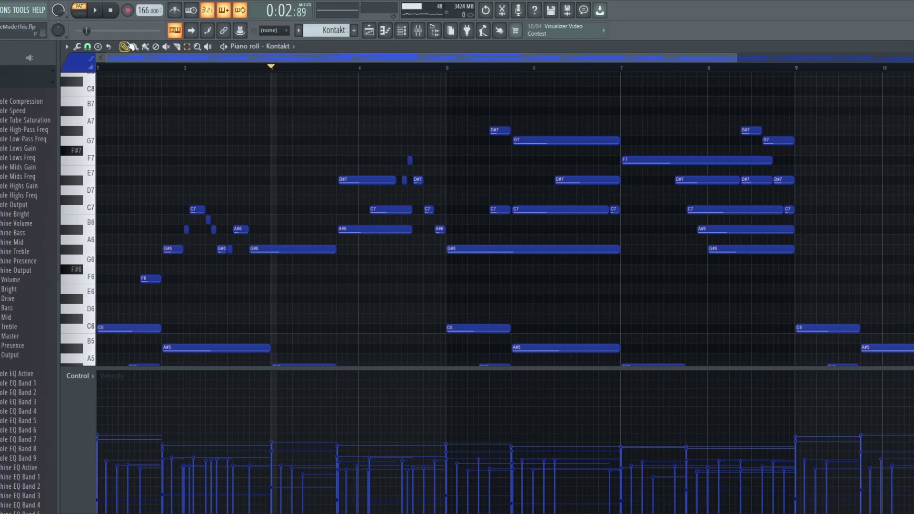
scroll(354, 150, down, 3)
scroll(356, 151, up, 4)
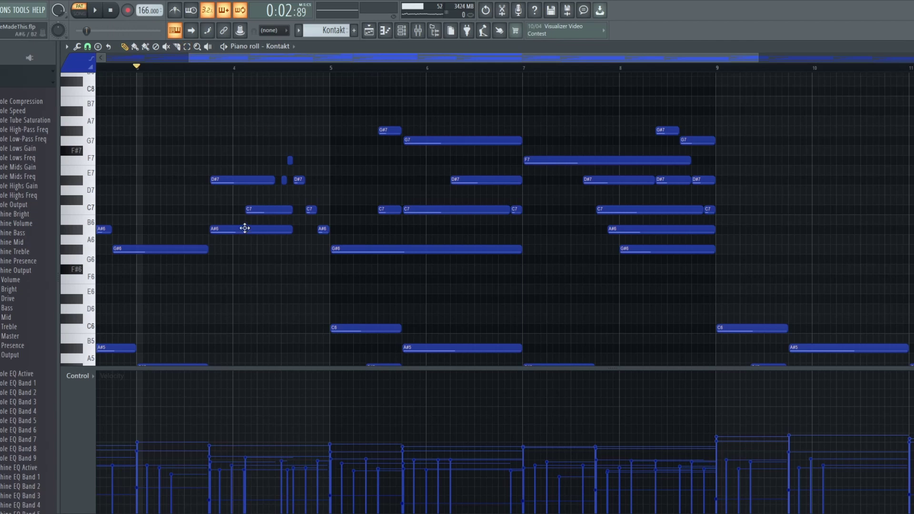
scroll(124, 206, up, 4)
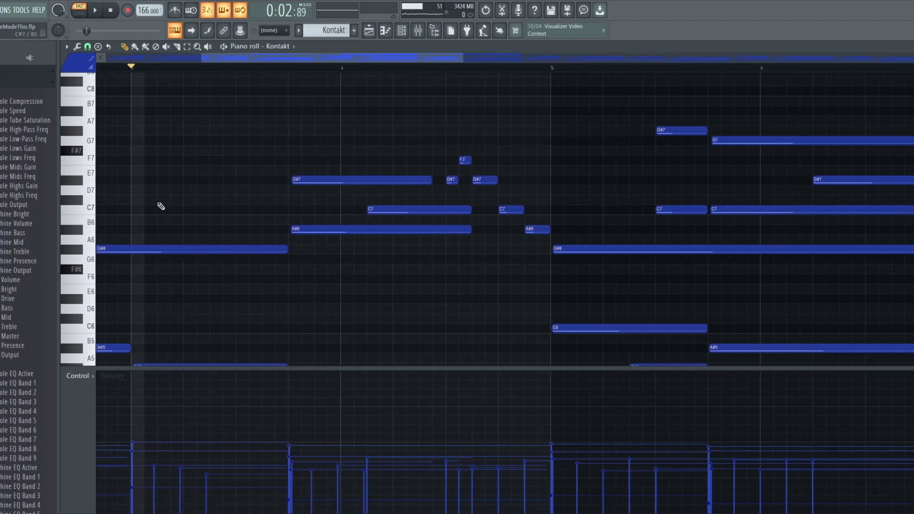
click(313, 229)
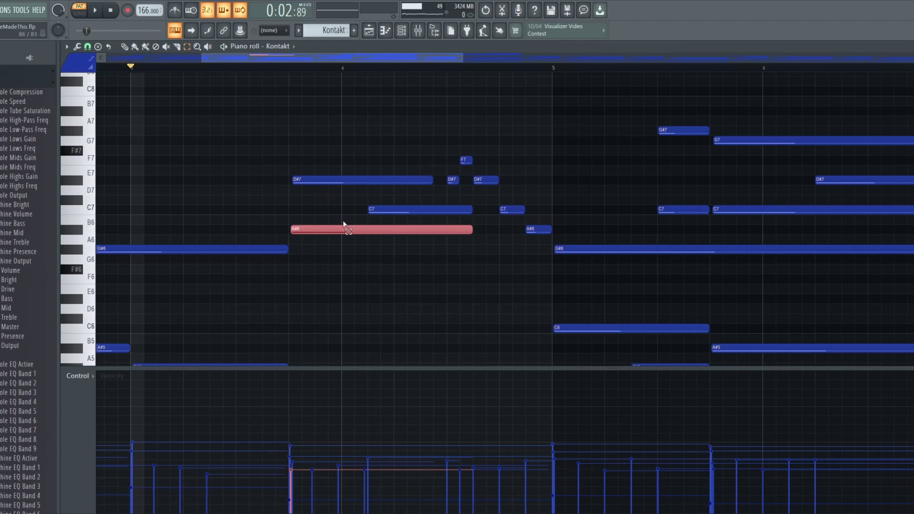
click(334, 196)
click(327, 181)
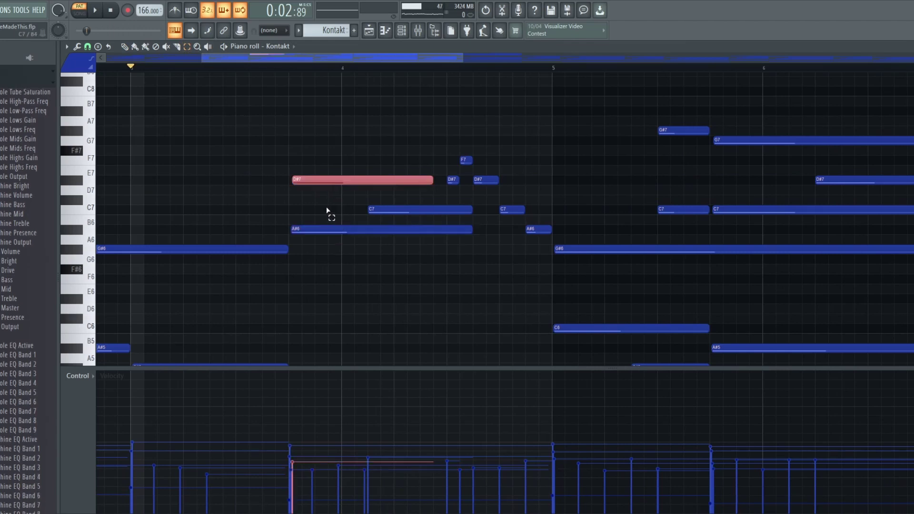
click(328, 209)
Step: Select the stacked G#7, G7 and C7 melody notes of bars 5 and 6 in turn to examine their harmony
scroll(332, 212, down, 3)
scroll(542, 186, up, 2)
drag(513, 119, 511, 225)
drag(567, 117, 566, 212)
drag(568, 174, 570, 131)
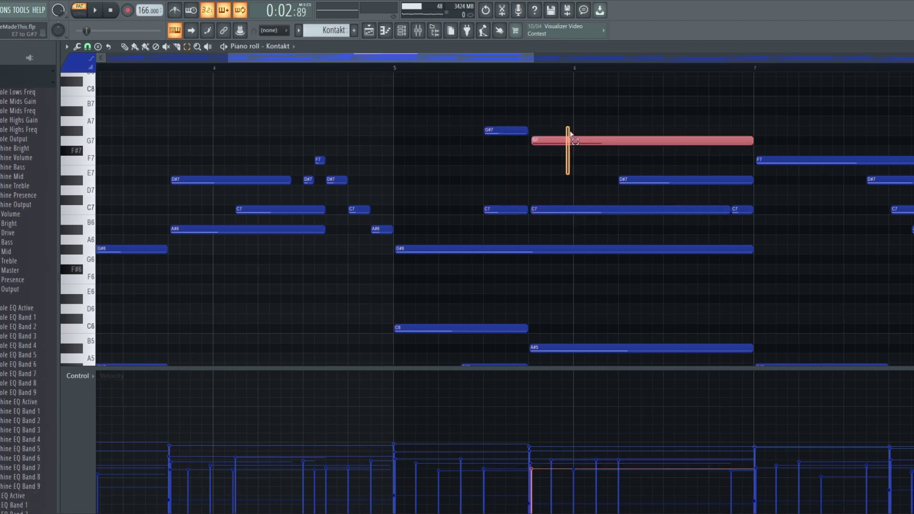
click(571, 116)
drag(473, 118, 560, 233)
drag(488, 186, 547, 215)
click(528, 171)
Step: Reset the playhead to the song start and open the Omnisphere pattern from track 4 of the playlist in the piano roll
scroll(528, 171, down, 4)
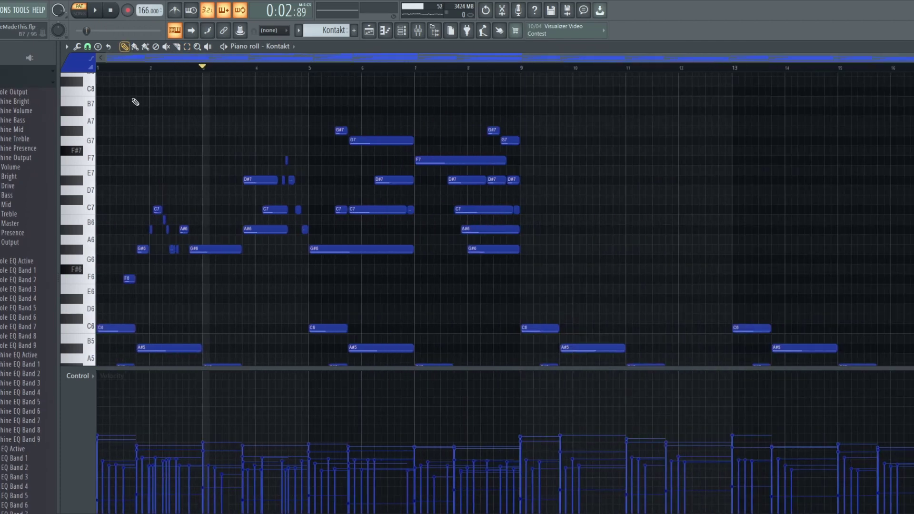
scroll(160, 138, up, 2)
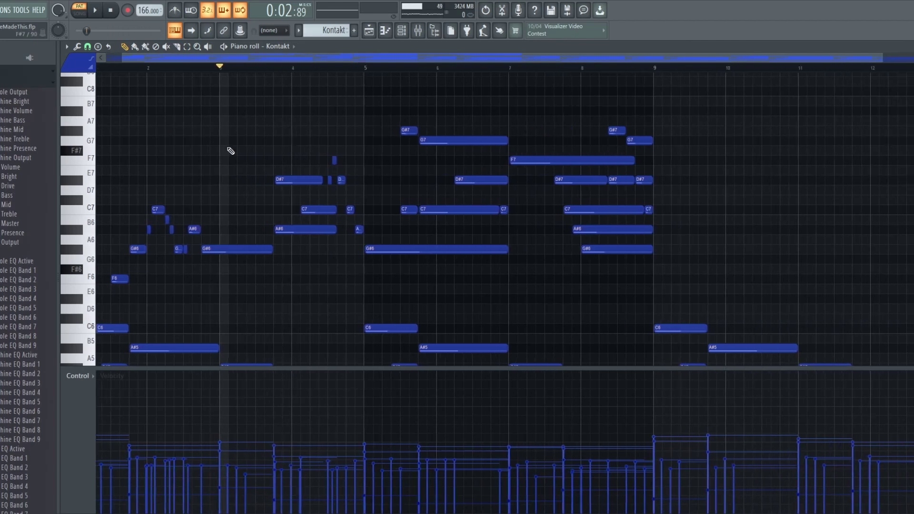
scroll(230, 151, down, 2)
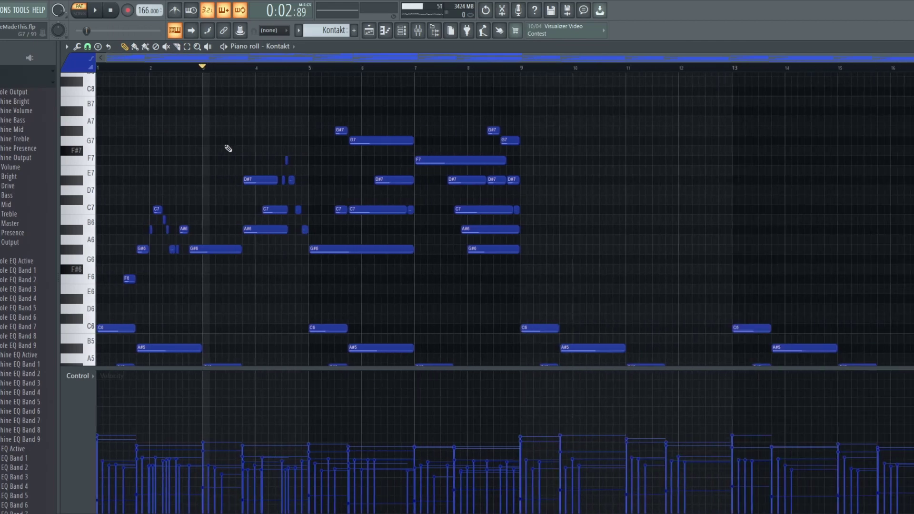
click(110, 10)
click(369, 30)
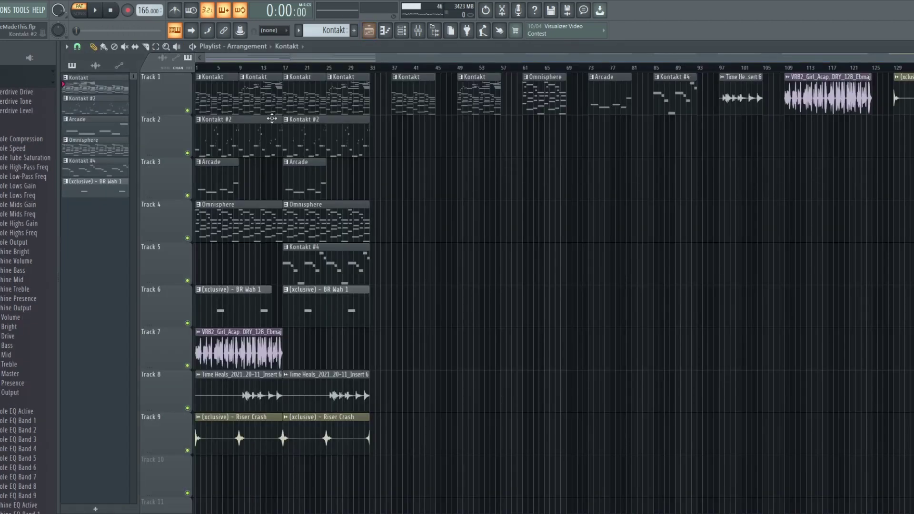
double_click(231, 230)
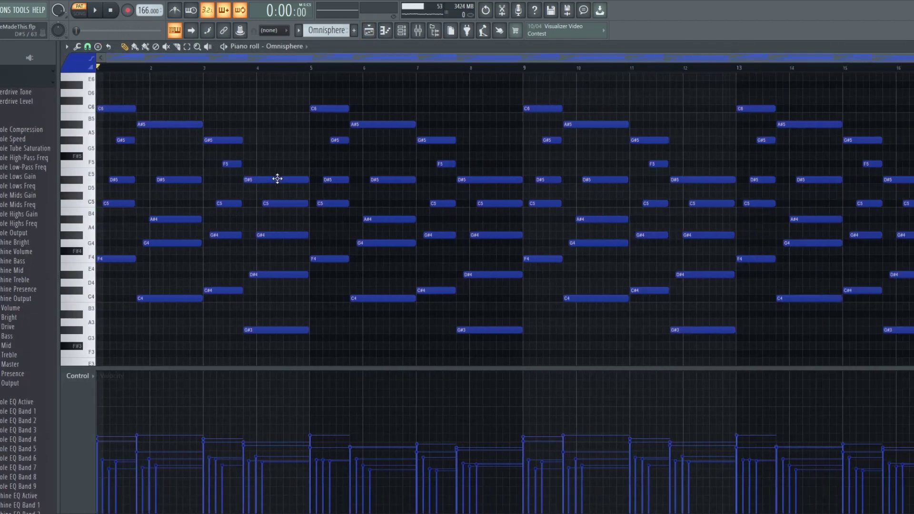
Step: Open the first Kontakt channel's instrument from the channel rack to view its loaded piano, and close its window
click(401, 30)
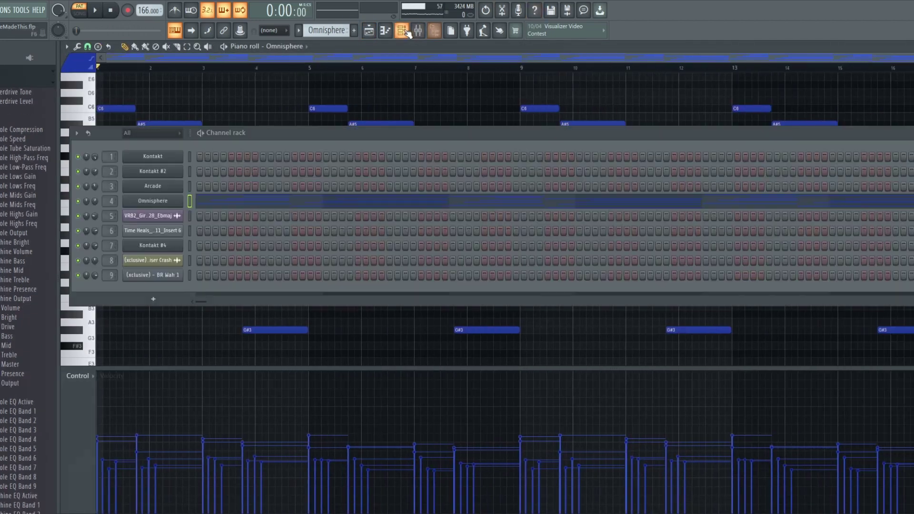
click(176, 156)
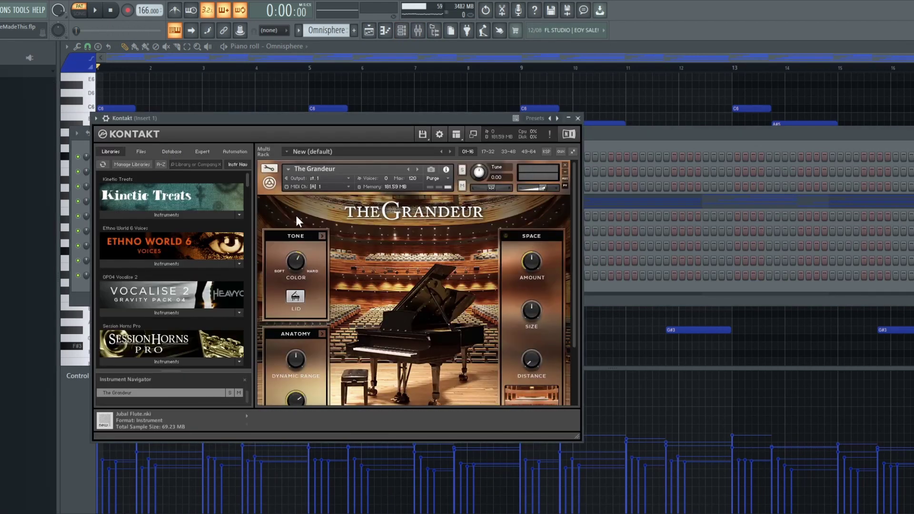
click(579, 118)
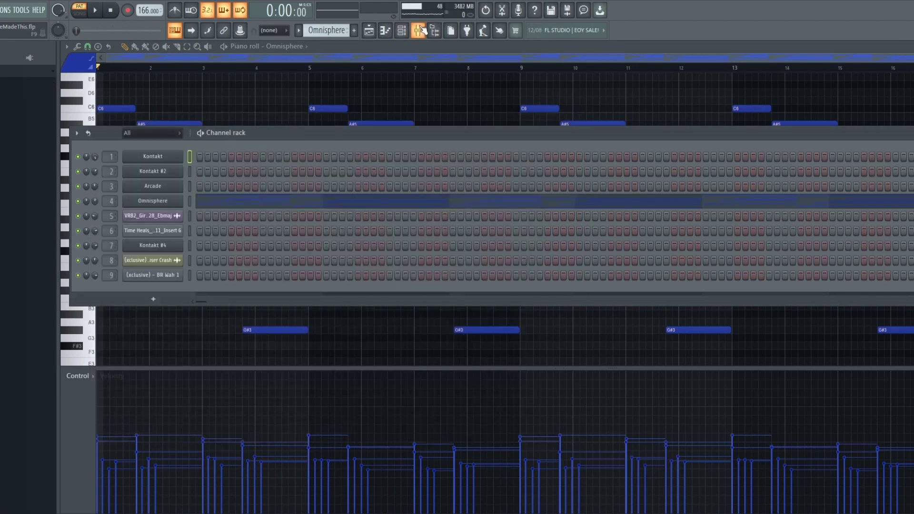
Step: Review the effects on mixer insert 1: Fruity Parametric EQ 2, ValhallaVintageVerb, ValhallaSupermassive and Fruity Parametric EQ
click(419, 30)
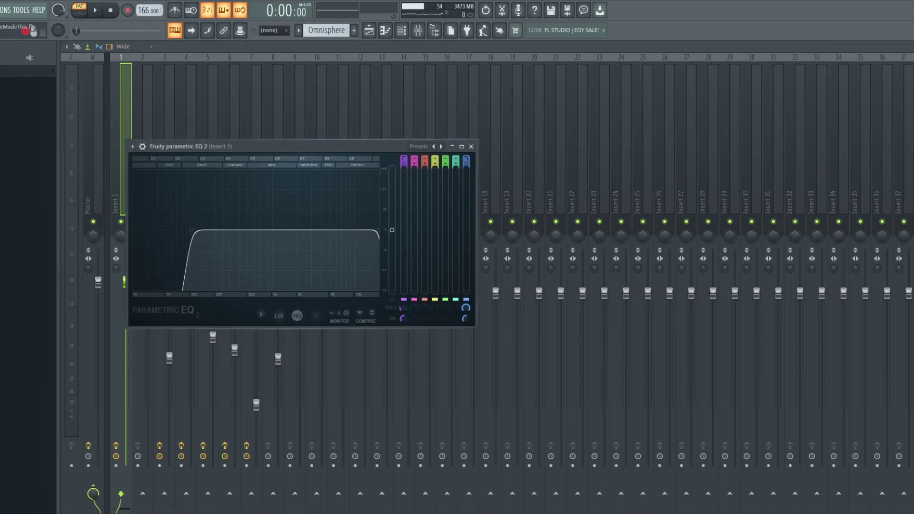
key(Escape)
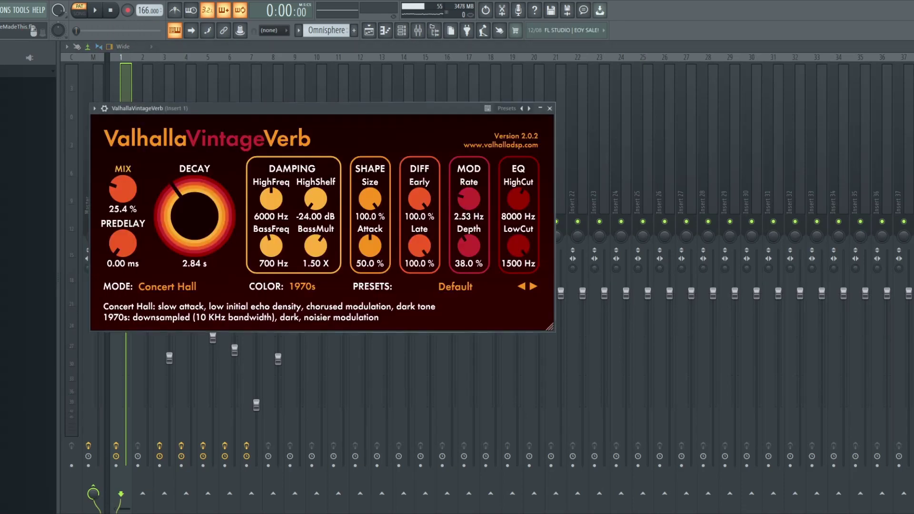
key(Escape)
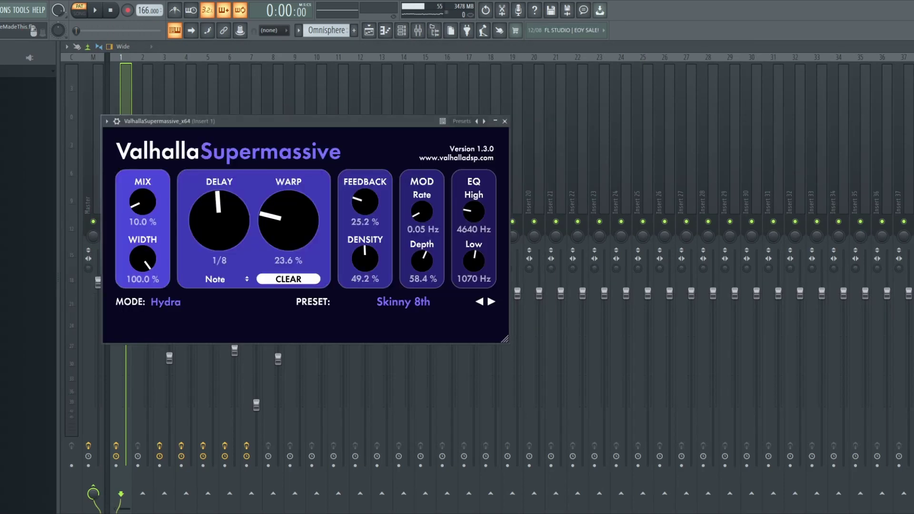
key(Escape)
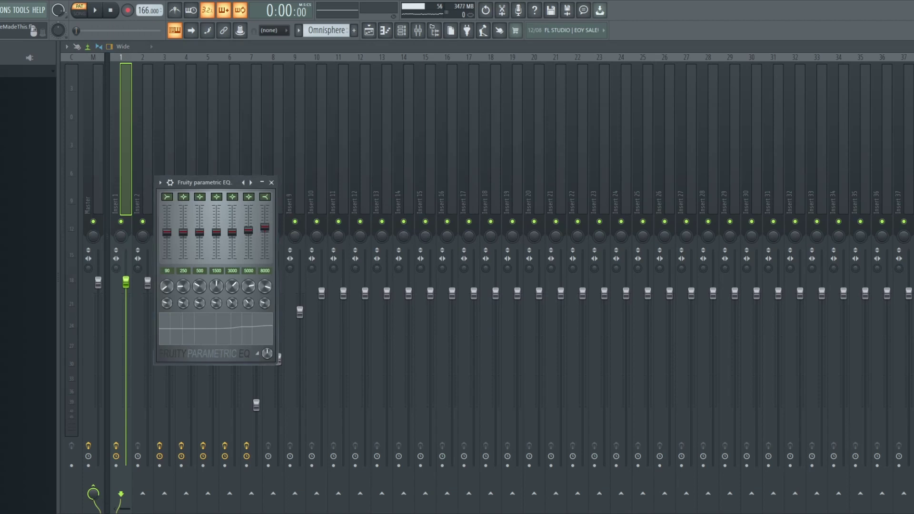
key(Escape)
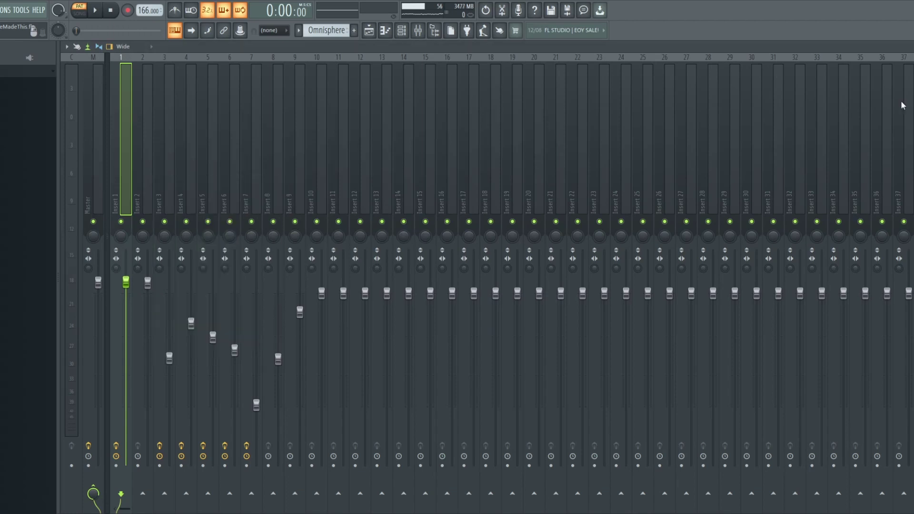
Step: Return to the playlist and reopen the Omnisphere pattern from track 4 in the piano roll
click(370, 32)
click(402, 32)
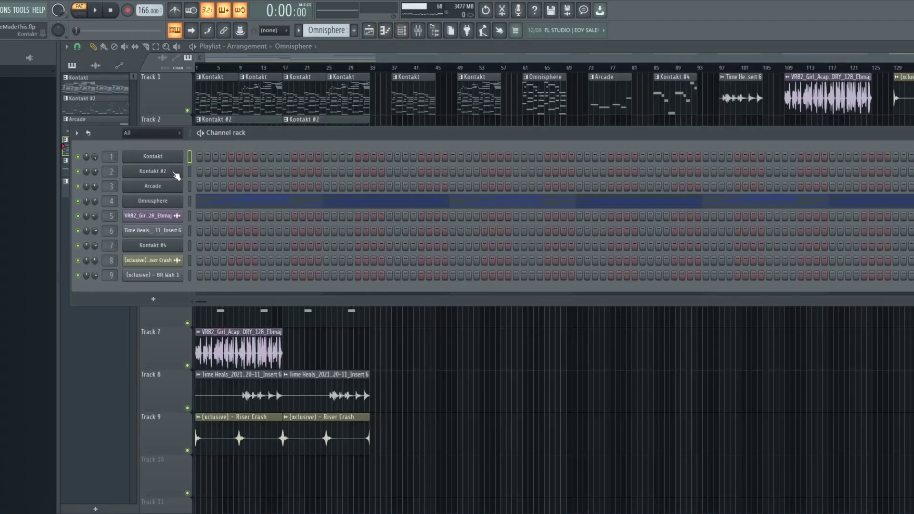
key(Escape)
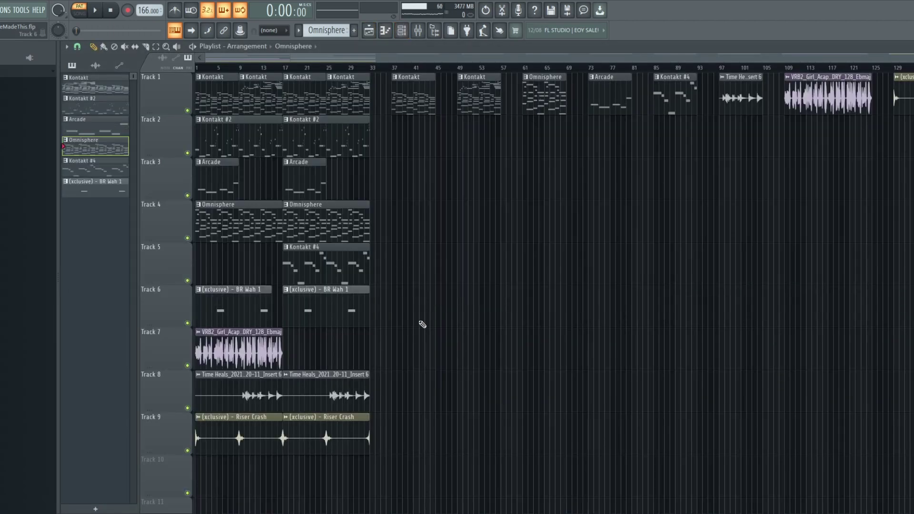
double_click(251, 213)
Step: Open the Omnisphere instrument from the channel rack to view its loaded patch, and close its window
click(401, 31)
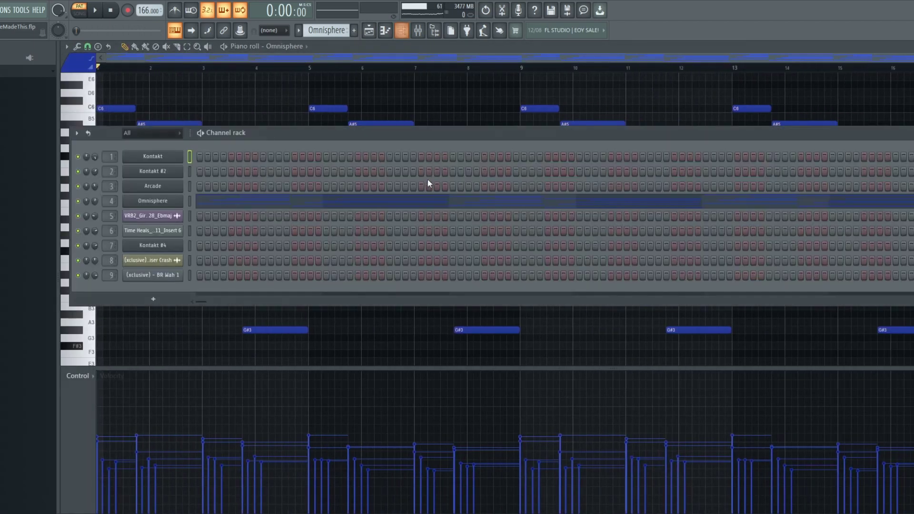
click(178, 202)
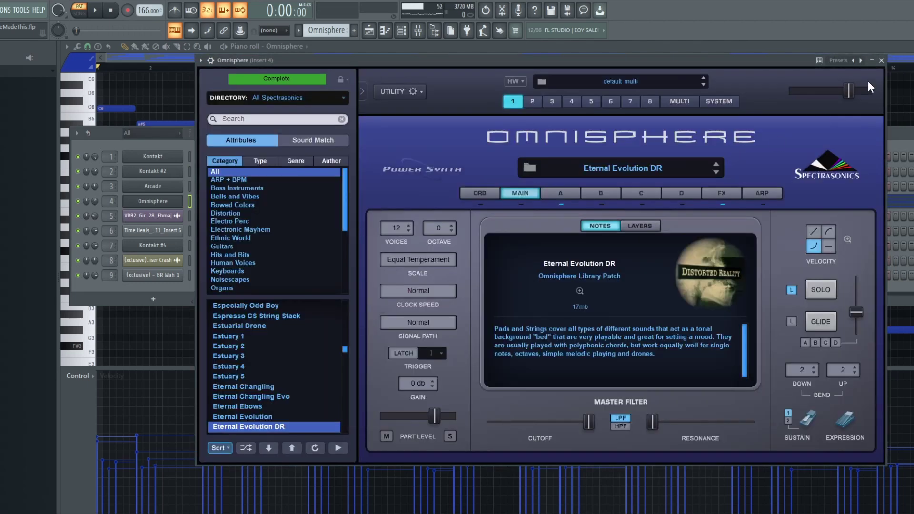
click(882, 61)
Step: Play the Omnisphere pattern with the mixer shown, stop it, and return to the pattern's piano roll
key(F6)
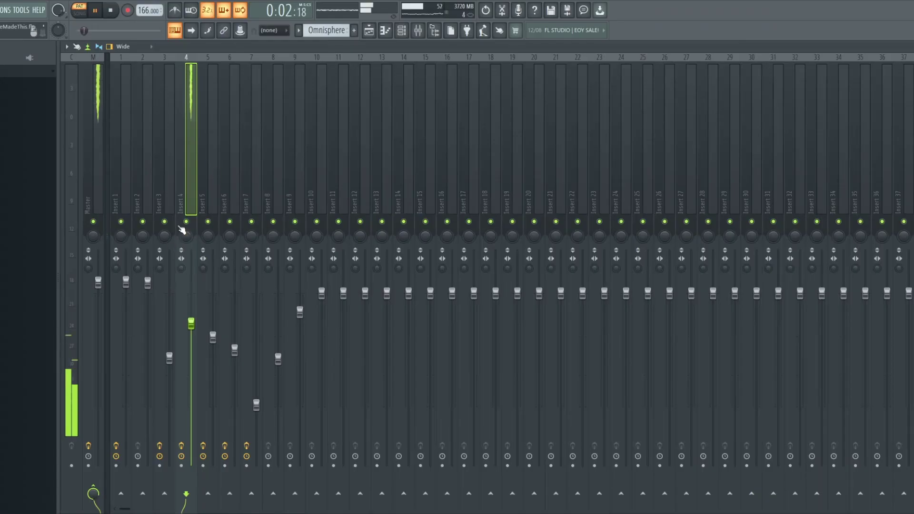
key(space)
click(376, 32)
click(388, 31)
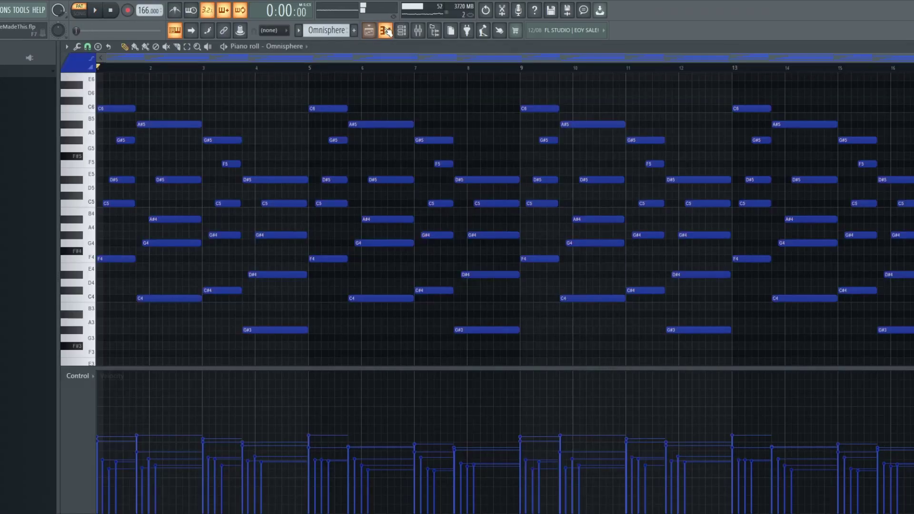
Step: Inspect the Fruity Parametric EQ 2 curve on mixer insert 4 and close the effect window
click(420, 32)
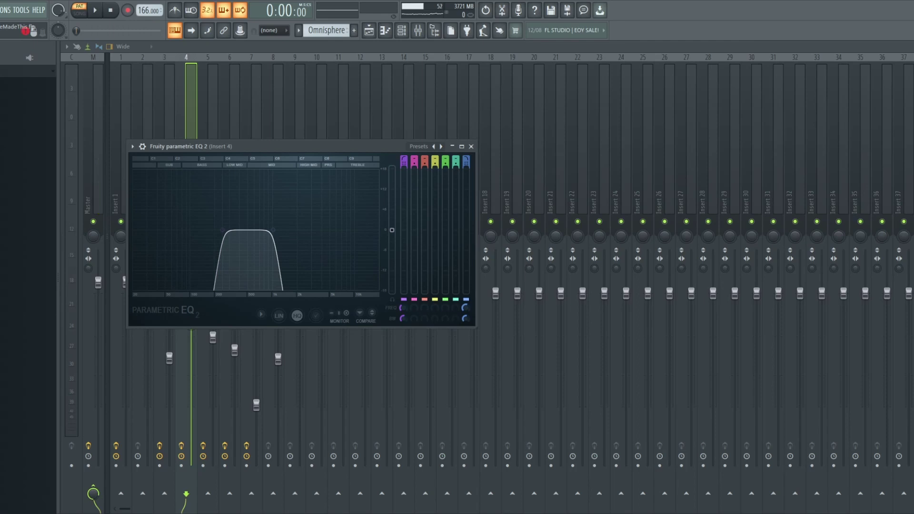
key(Escape)
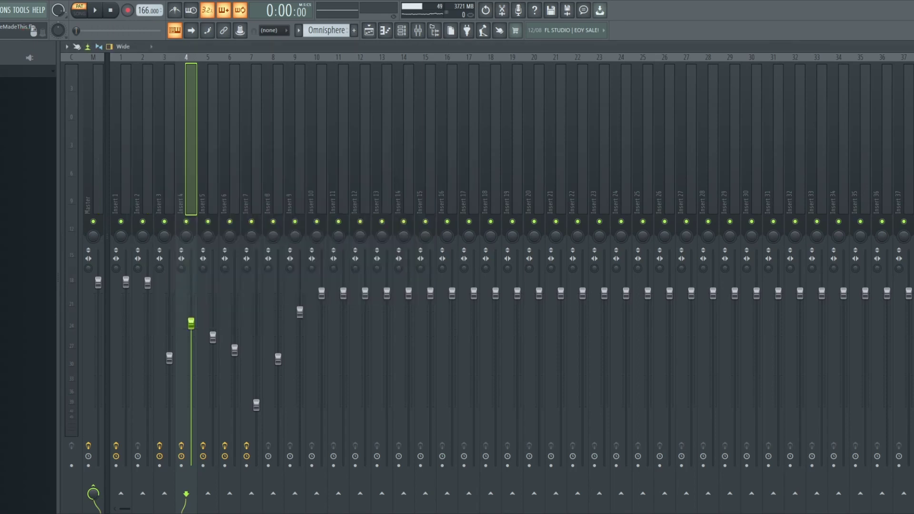
Step: View the Wider effect on mixer insert 4 and return to the playlist
key(Escape)
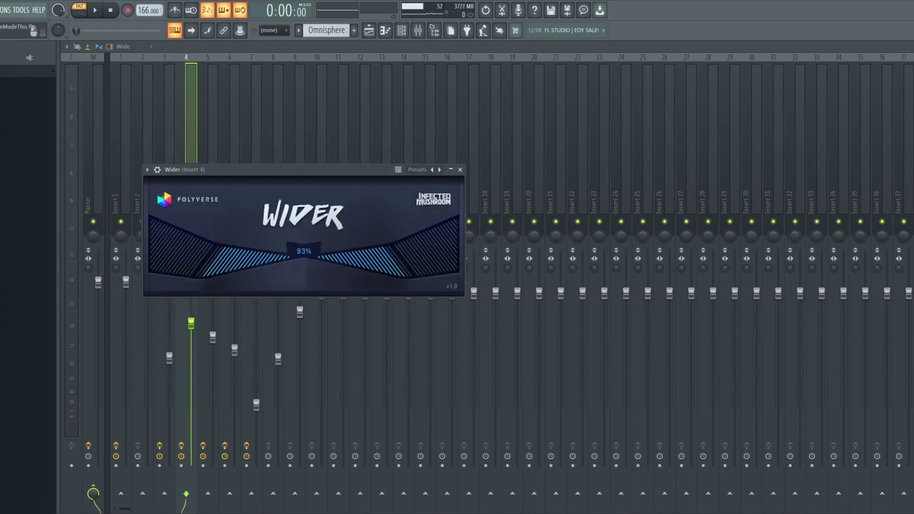
click(369, 31)
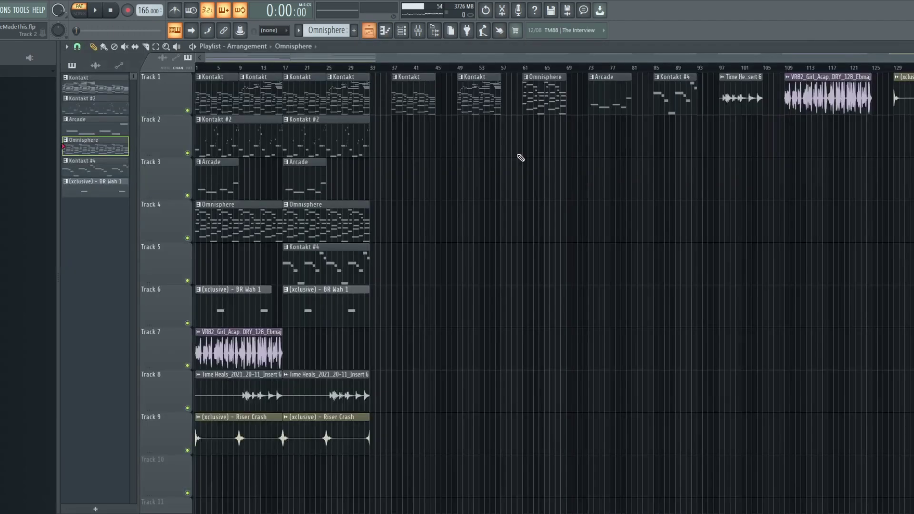
Step: Open the Arcade pattern from track 3 in the piano roll, play it through, and stop playback
scroll(526, 161, up, 1)
scroll(476, 167, down, 2)
scroll(158, 229, up, 3)
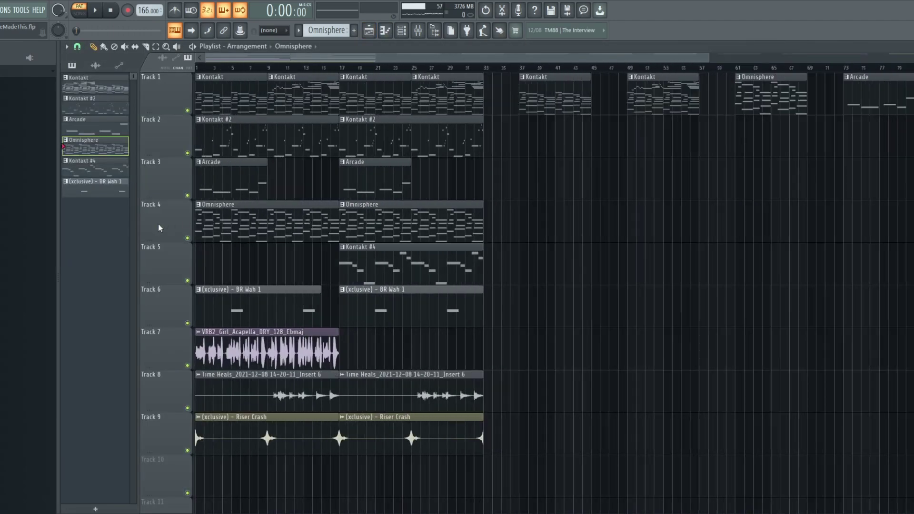
scroll(158, 224, up, 3)
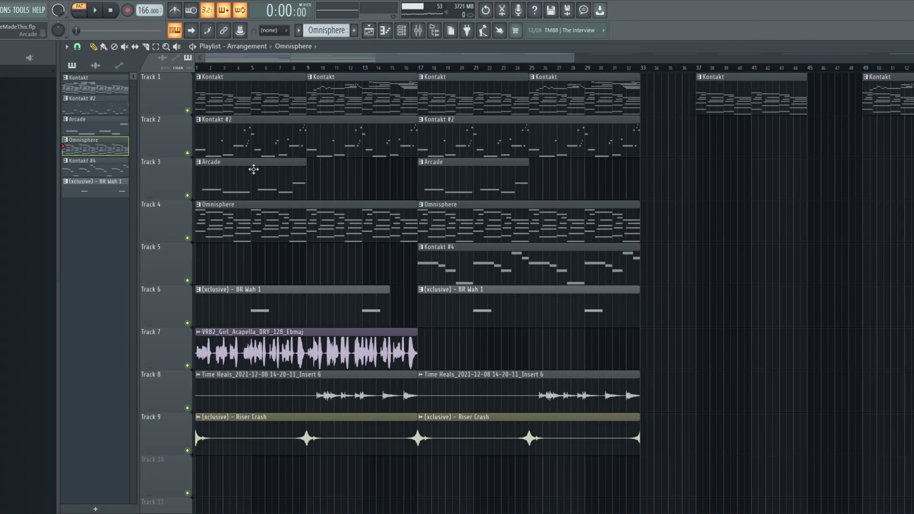
double_click(234, 188)
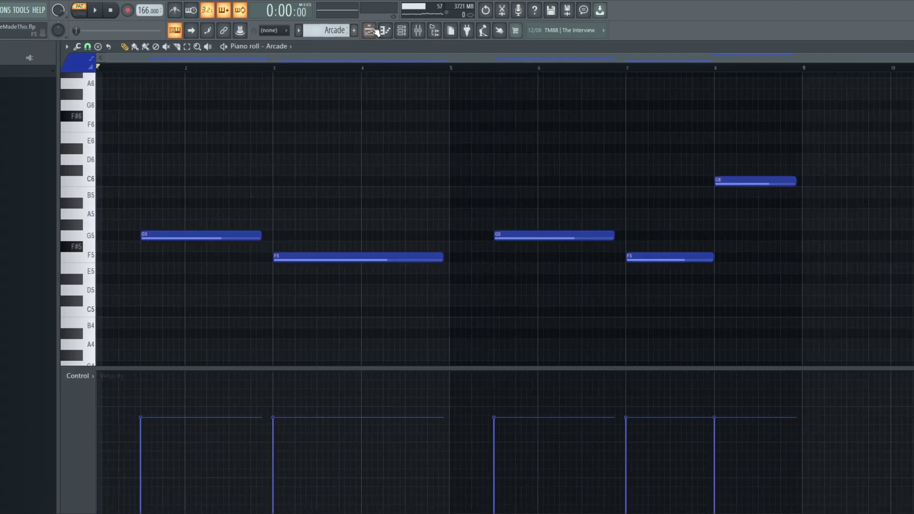
key(space)
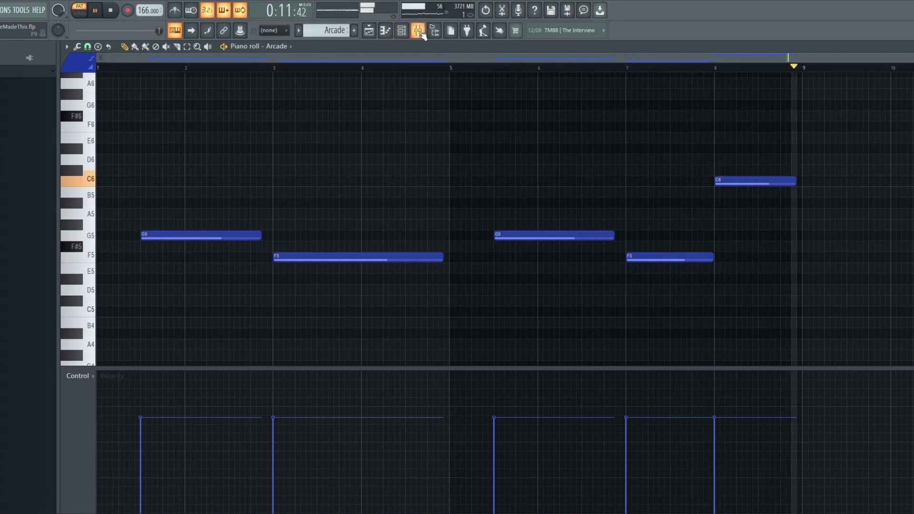
key(space)
Step: Select mixer insert 3, inspect its ValhallaSupermassive and Fruity Parametric EQ settings, and close the effect windows
click(421, 33)
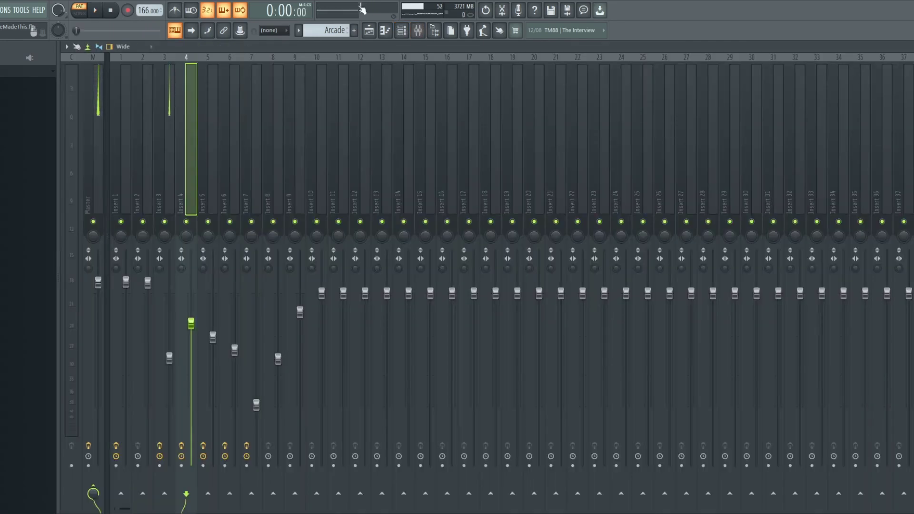
click(401, 31)
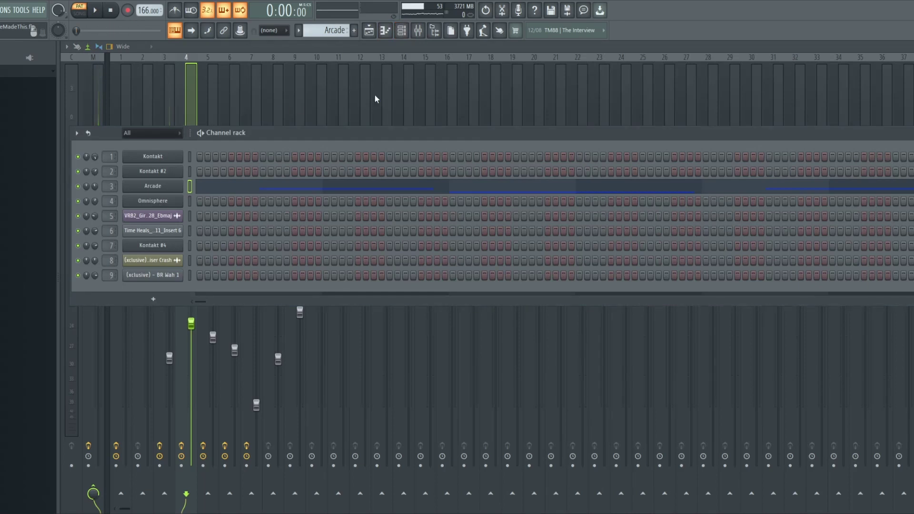
click(163, 92)
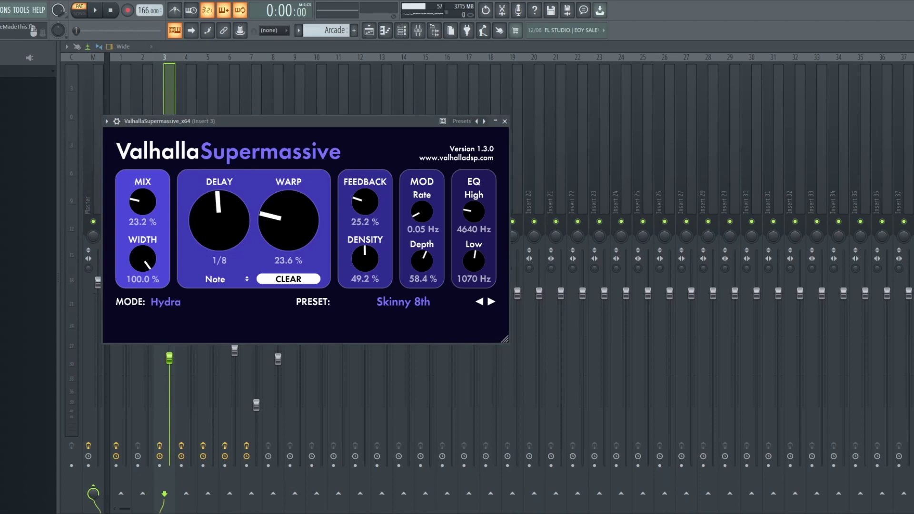
key(Escape)
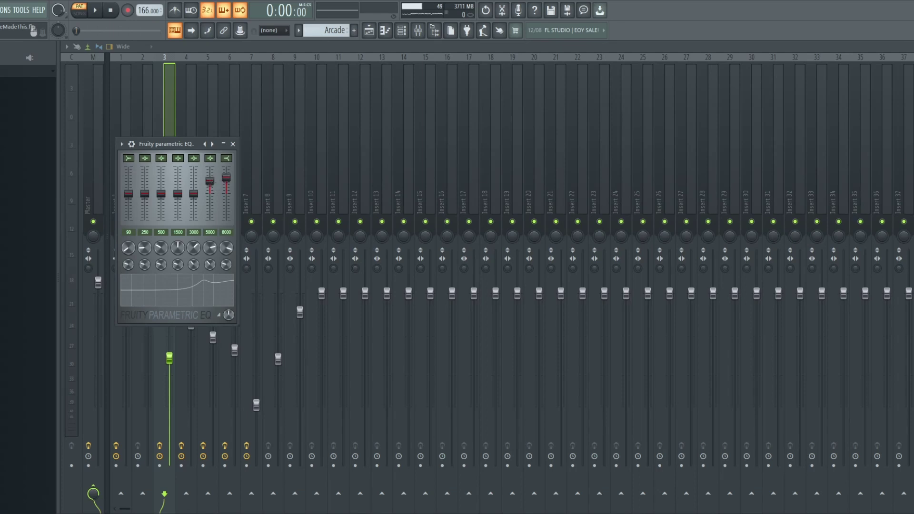
key(Escape)
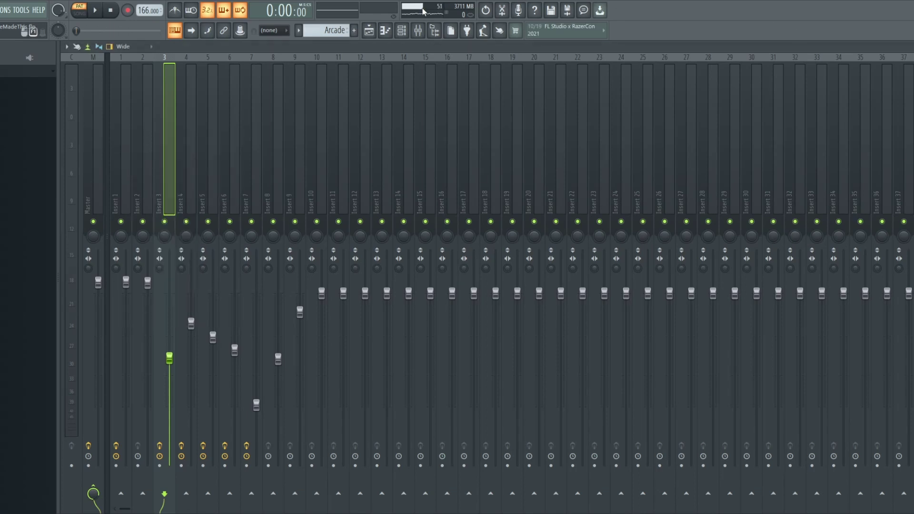
Step: Return to the playlist and view the arrangement with the channel rack hidden
click(369, 30)
click(402, 31)
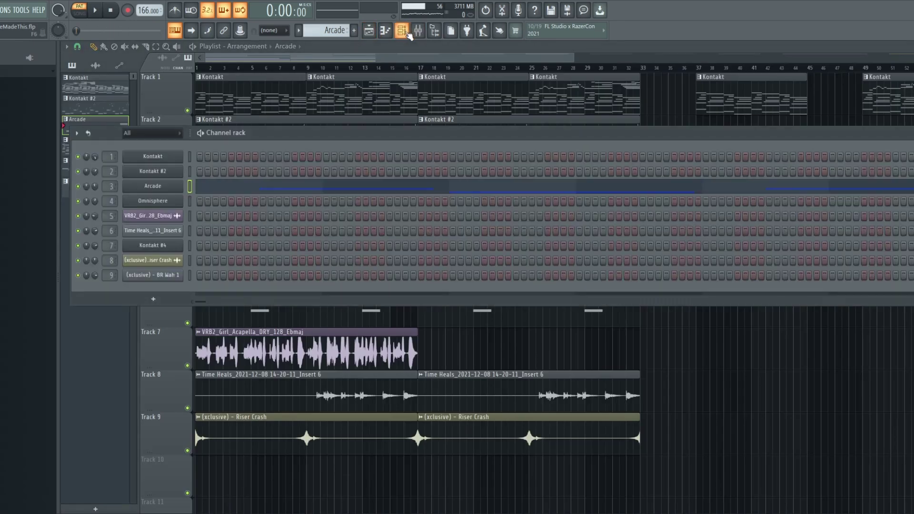
click(404, 31)
scroll(334, 164, down, 4)
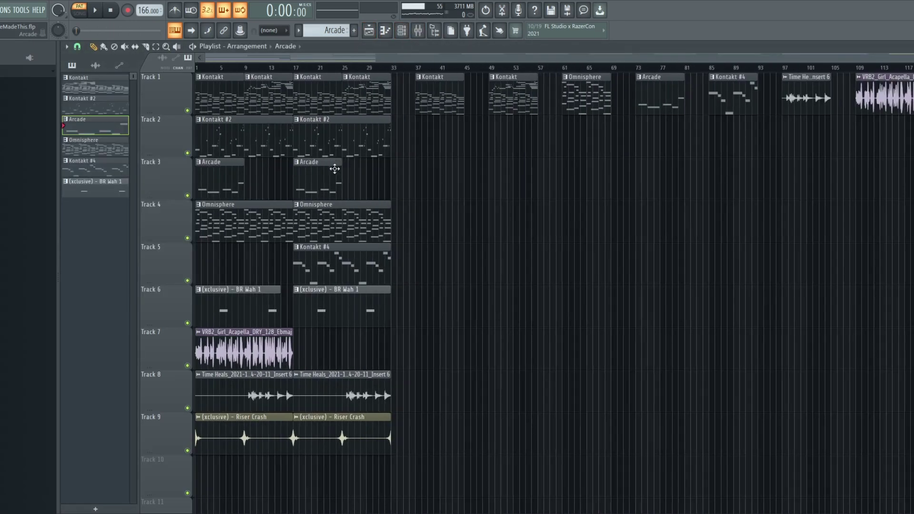
Step: Open the Arcade instrument from the channel rack, view its loaded Foolish kit in Play view, and close it
click(402, 30)
click(149, 189)
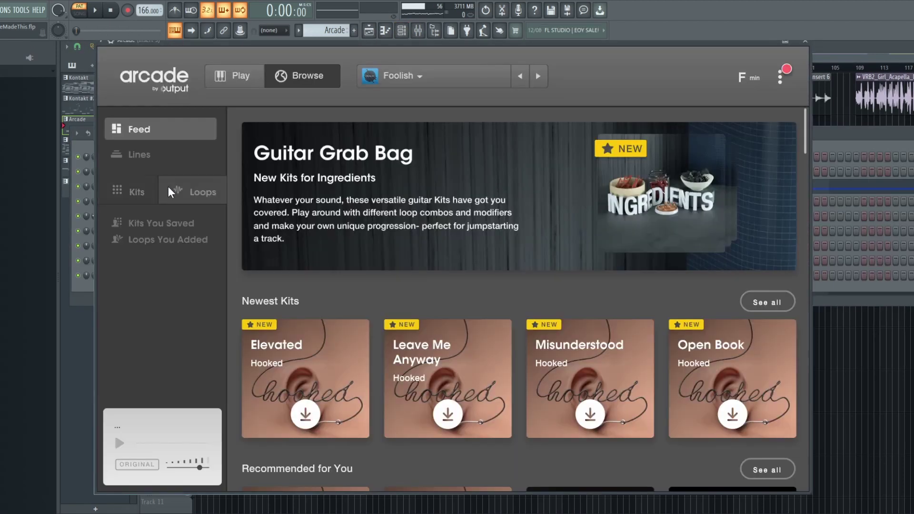
click(162, 153)
click(236, 78)
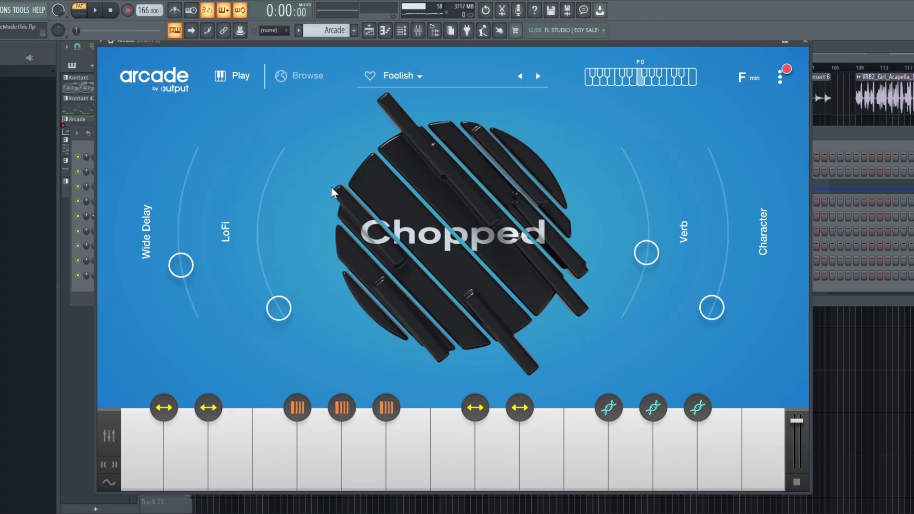
click(808, 44)
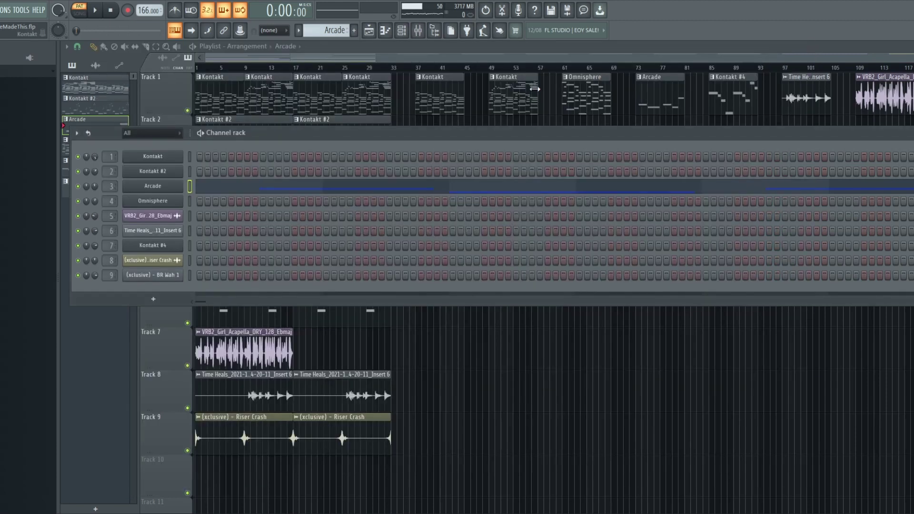
right_click(546, 324)
Step: Open the Kontakt #4 pattern from track 5 in the piano roll and play it in pattern mode
scroll(195, 244, up, 4)
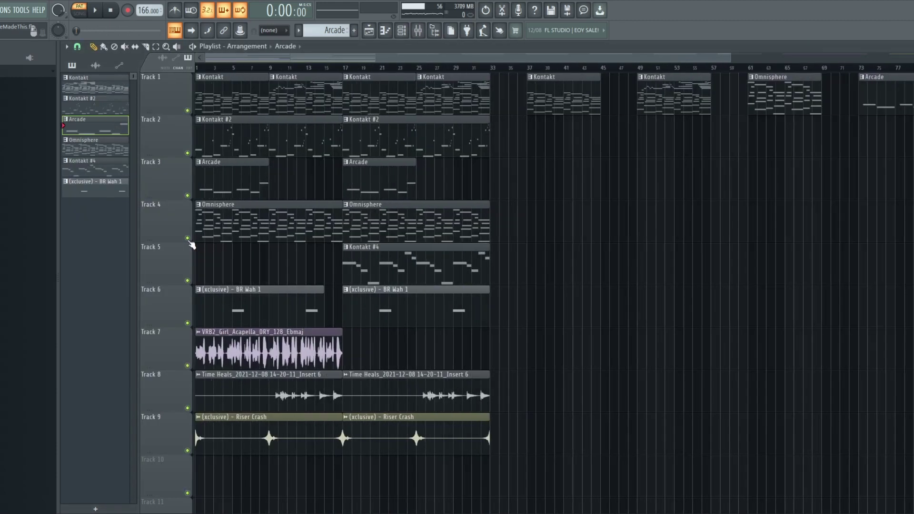
scroll(205, 250, up, 1)
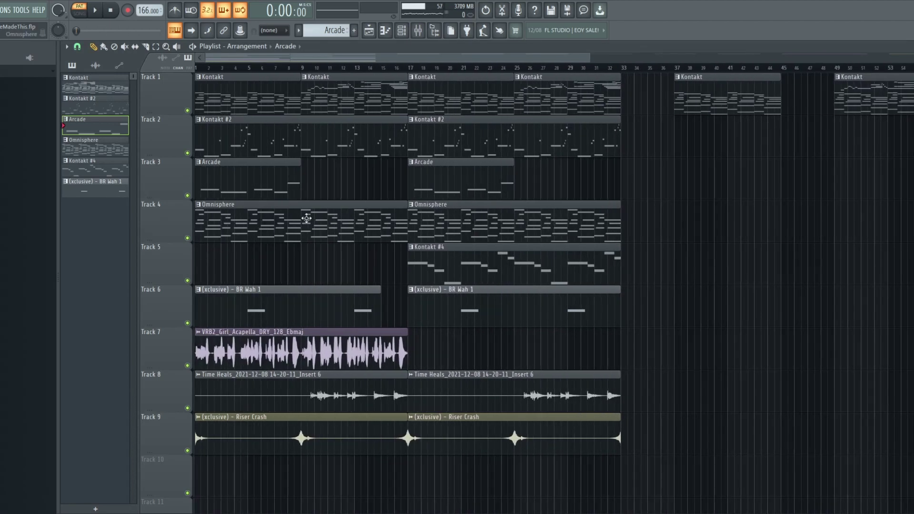
click(410, 67)
double_click(443, 253)
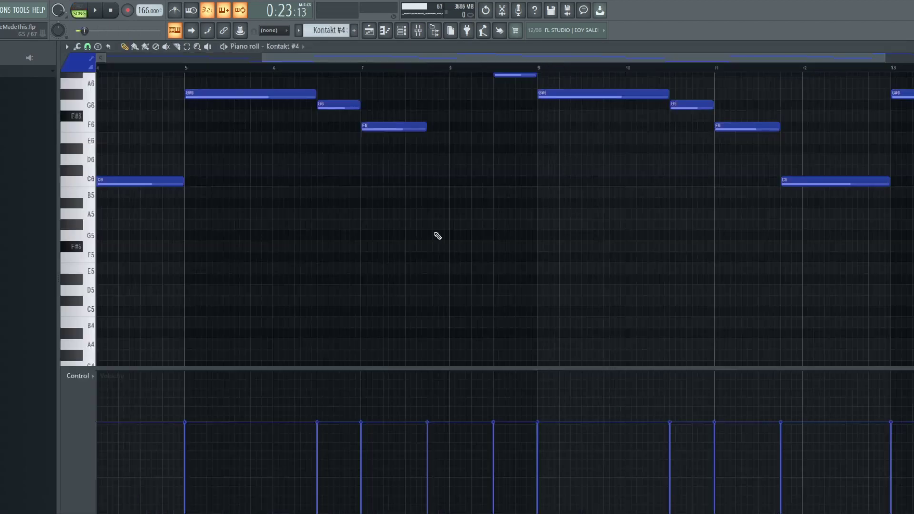
click(80, 10)
key(space)
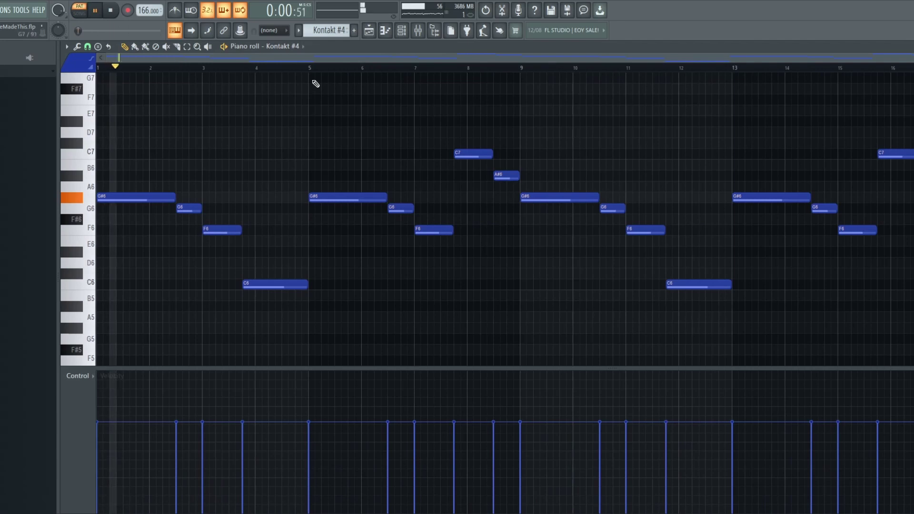
Step: Open the Kontakt #4 instrument from the channel rack to view its loaded patch, close its window, and stop playback
click(402, 31)
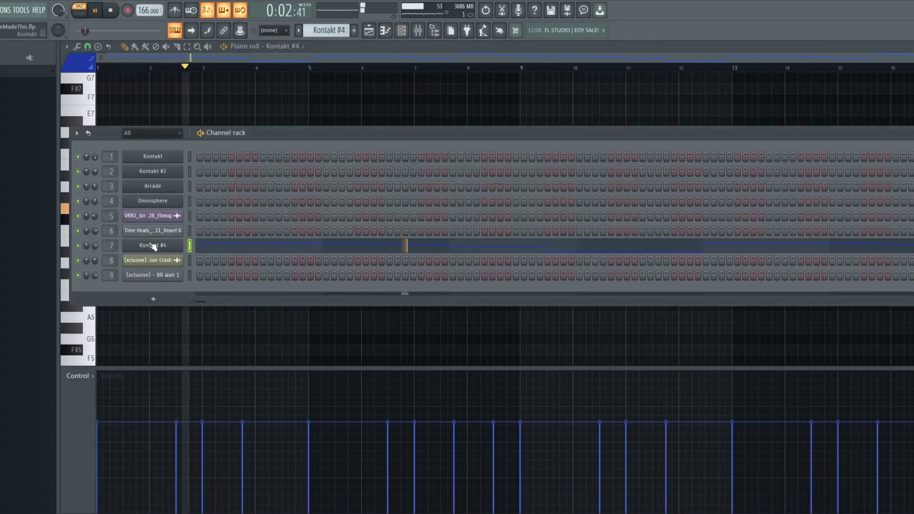
click(149, 244)
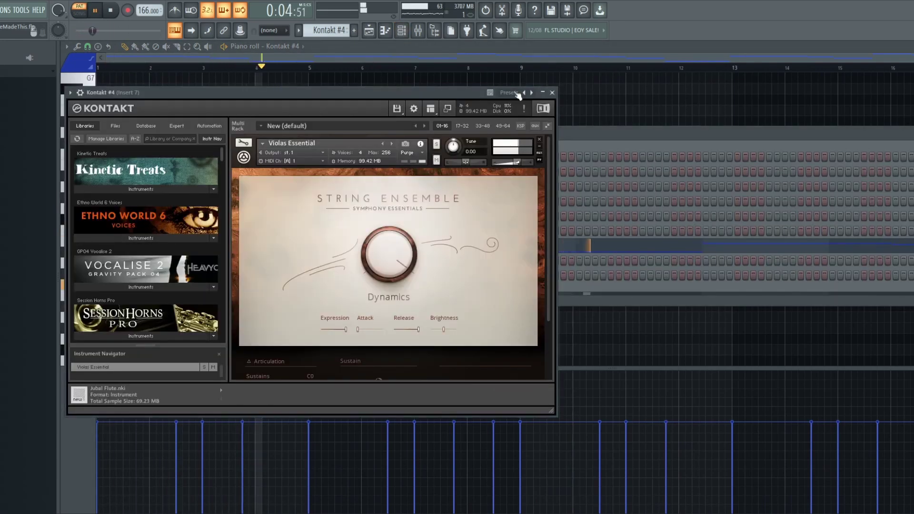
click(553, 92)
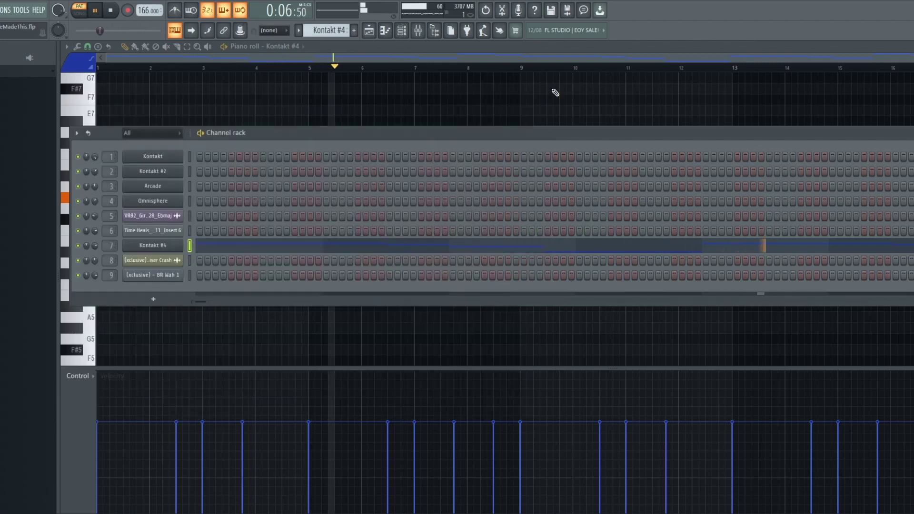
click(552, 91)
key(space)
Step: Return to the playlist, view the settings of the Time Heals audio clip on track 8, and close them
click(369, 30)
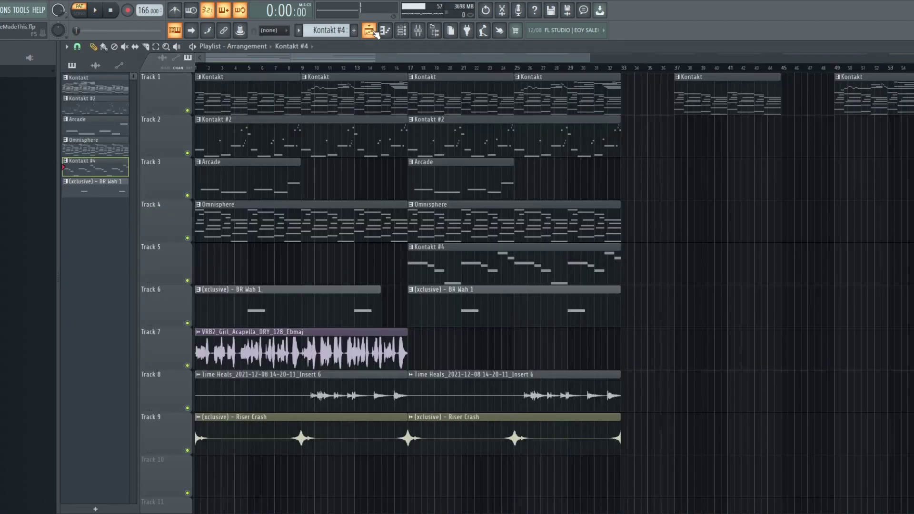
scroll(370, 99, down, 5)
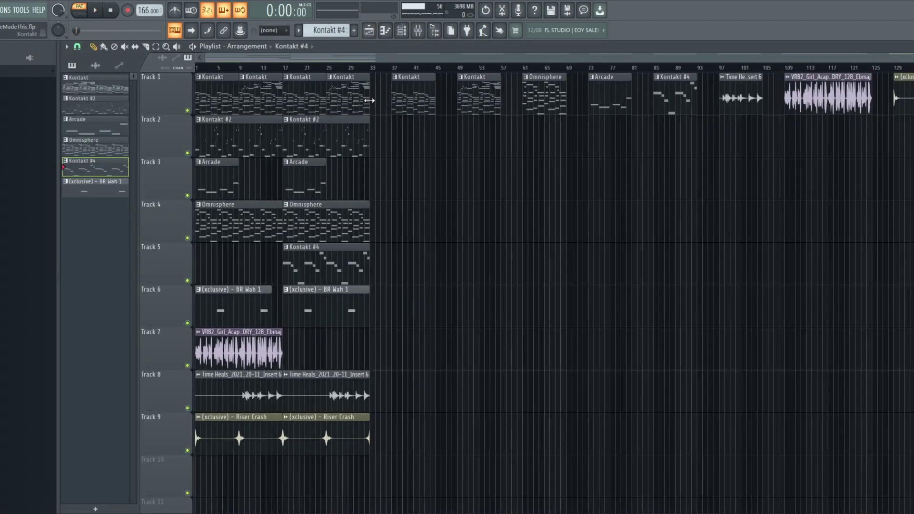
scroll(198, 193, up, 2)
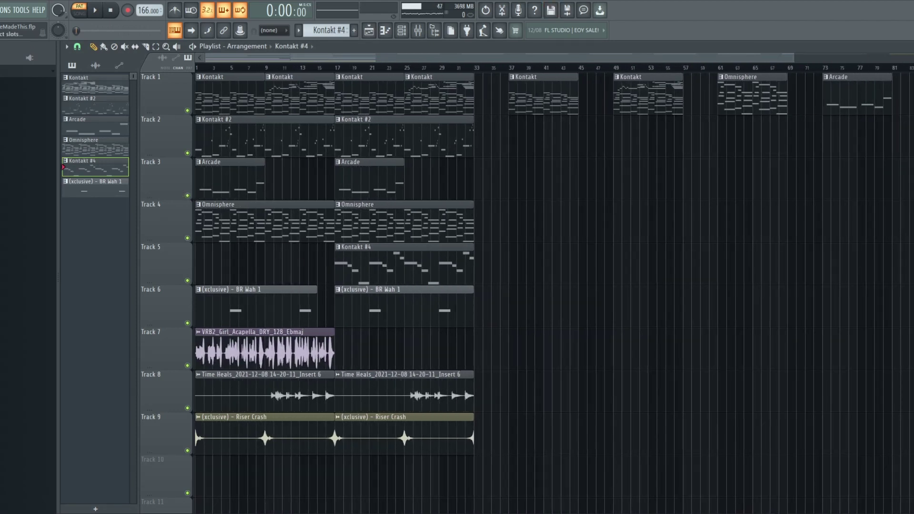
double_click(247, 378)
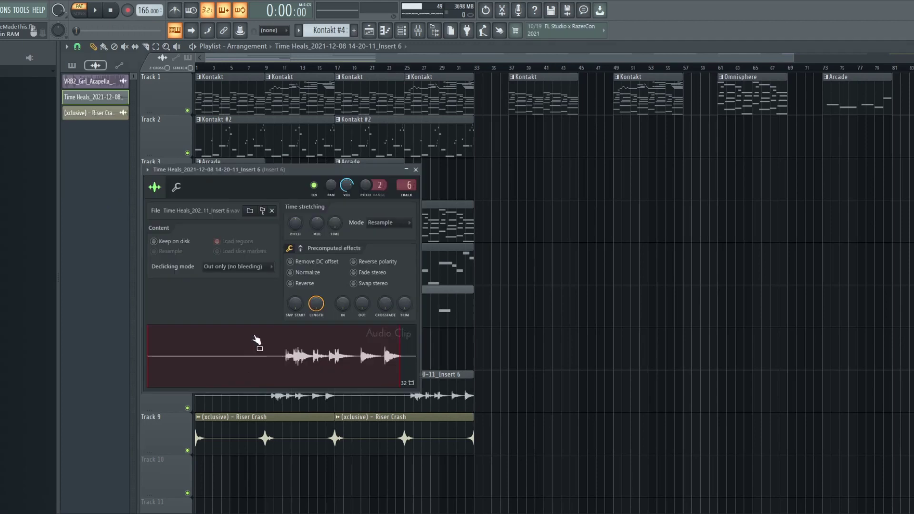
key(Escape)
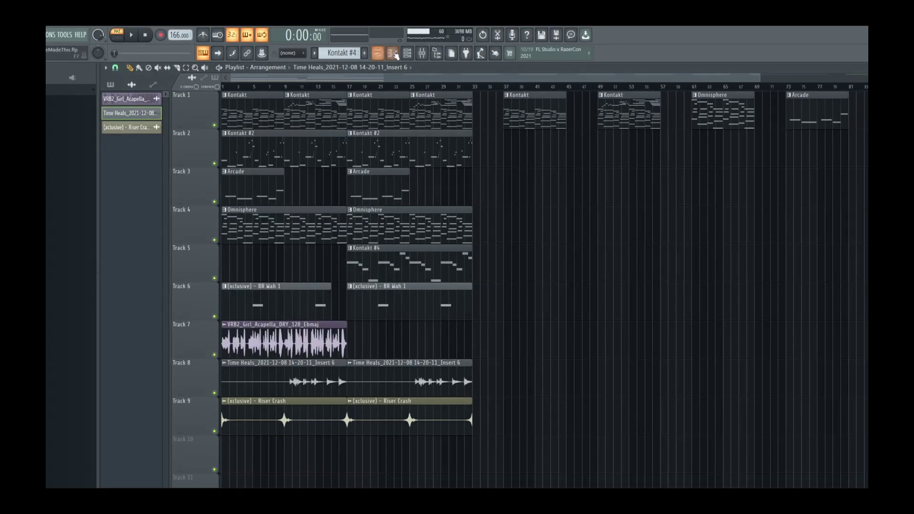
Step: Open the piano roll and switch it to the Kontakt #4 channel to review its notes
click(385, 30)
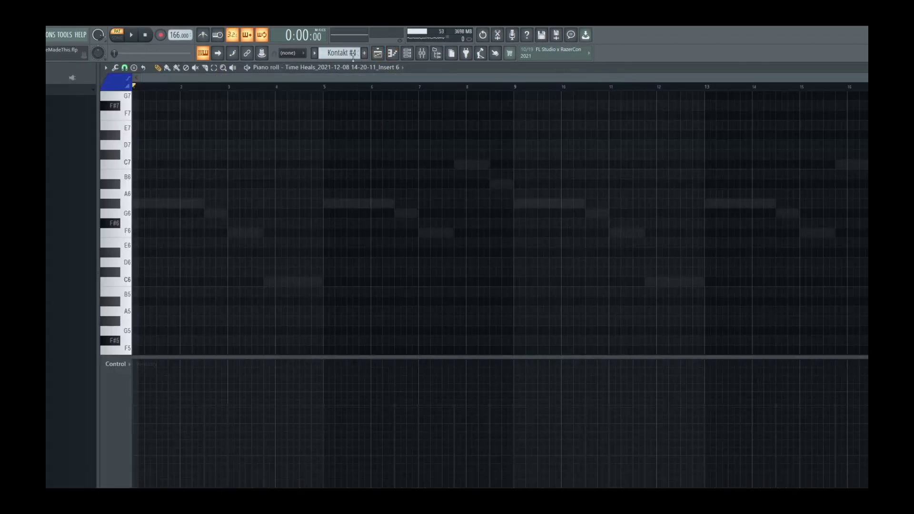
click(343, 99)
scroll(340, 82, up, 2)
click(335, 68)
click(366, 179)
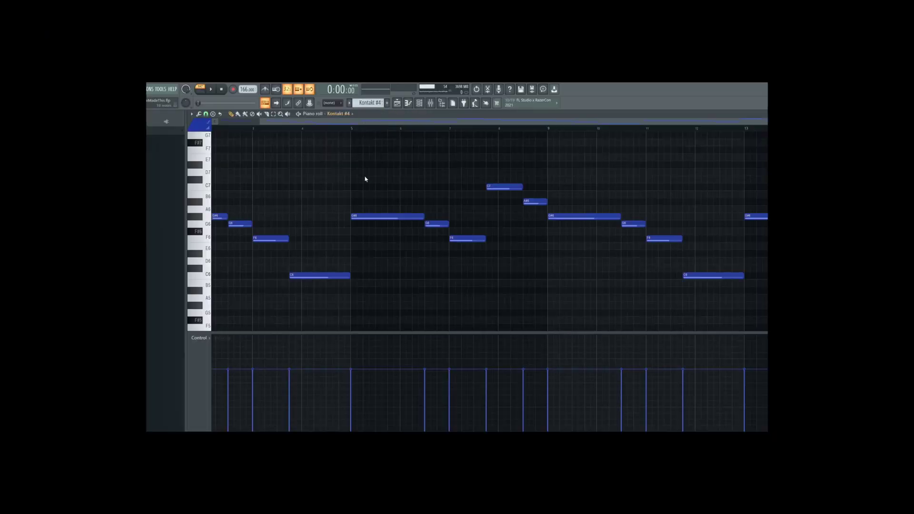
scroll(355, 147, down, 2)
Step: Return to the playlist, reopen the Time Heals audio clip settings from track 8, and check the channel rack
click(398, 104)
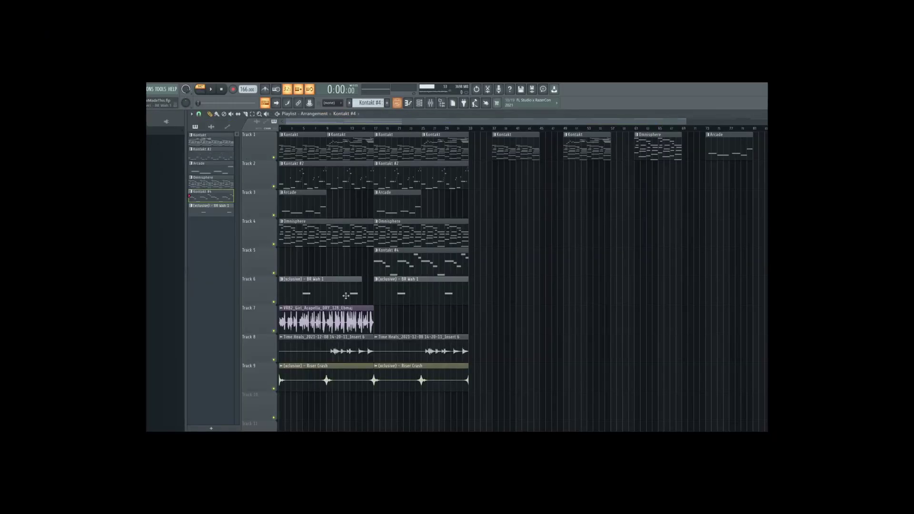
double_click(345, 337)
click(419, 105)
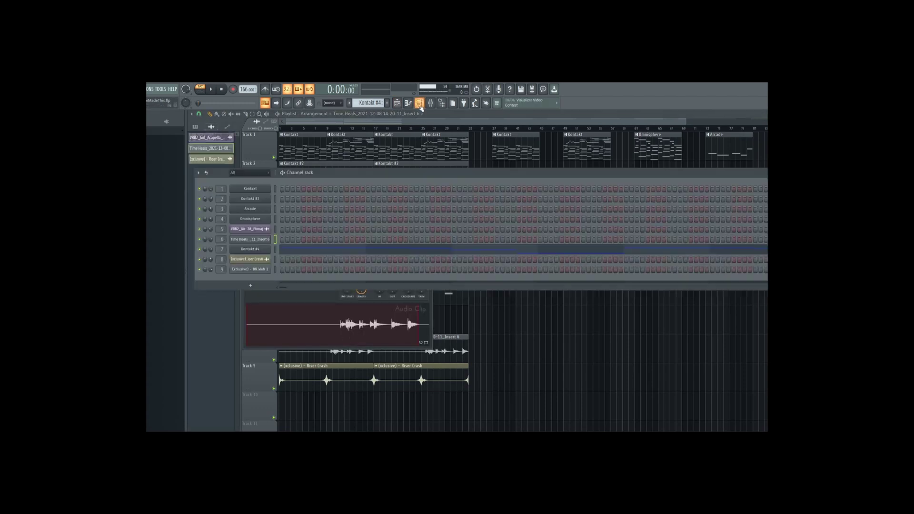
click(419, 103)
Step: Check the Time Heals channel in the piano roll and go back to the playlist arrangement
click(409, 103)
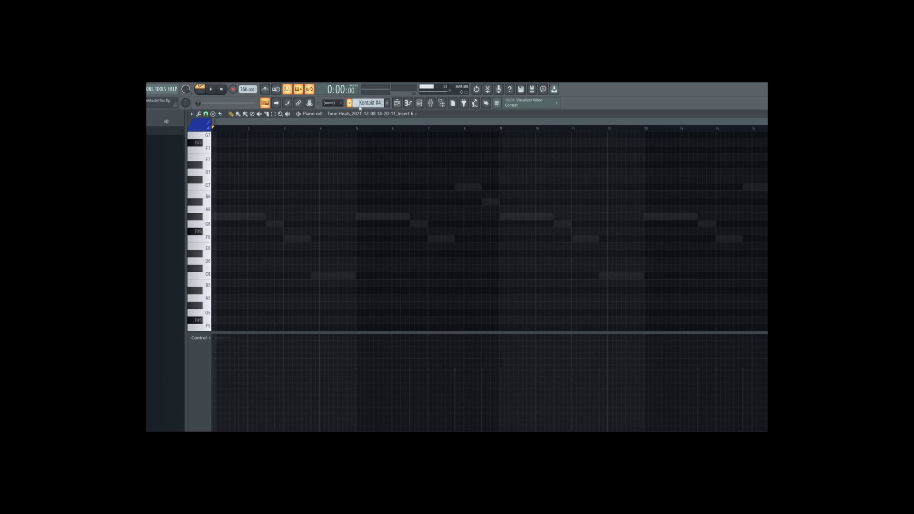
click(398, 102)
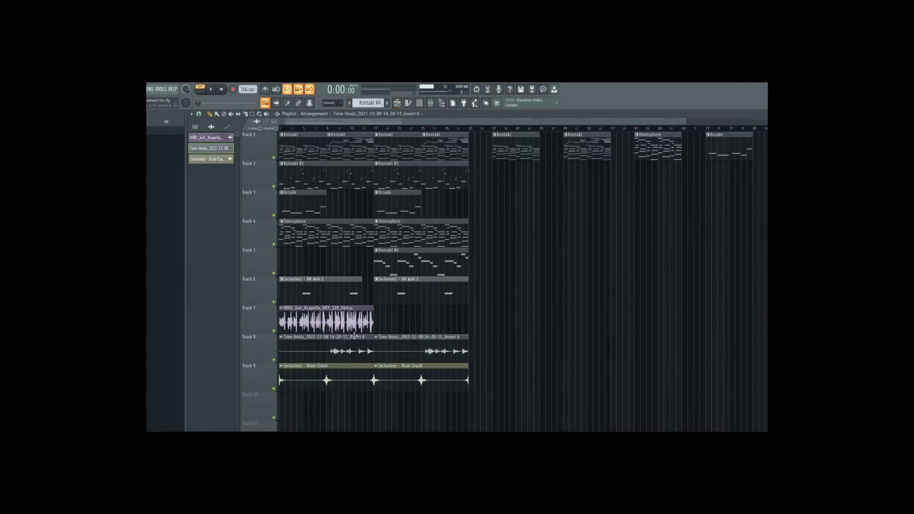
scroll(302, 351, up, 4)
scroll(290, 355, down, 5)
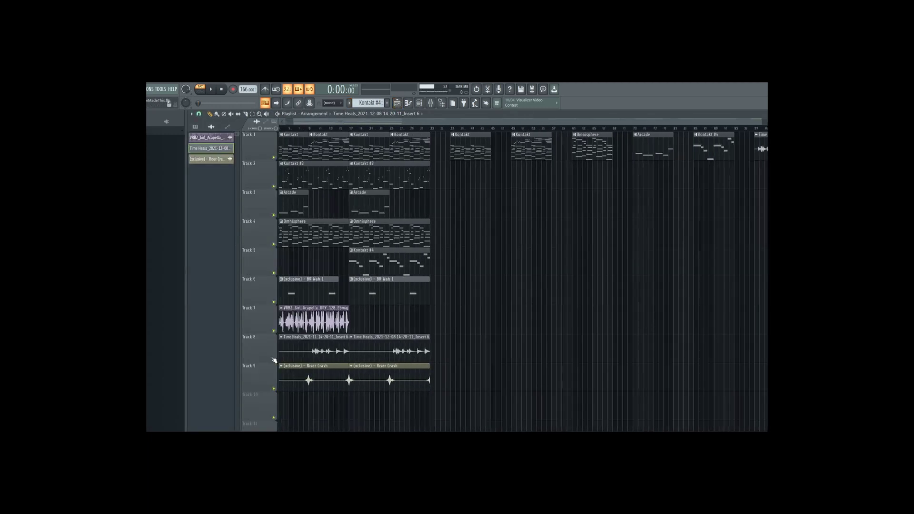
Step: Solo track 8 and play the Time Heals audio clip from bar 9, stopping playback after listening
right_click(274, 360)
scroll(253, 357, up, 3)
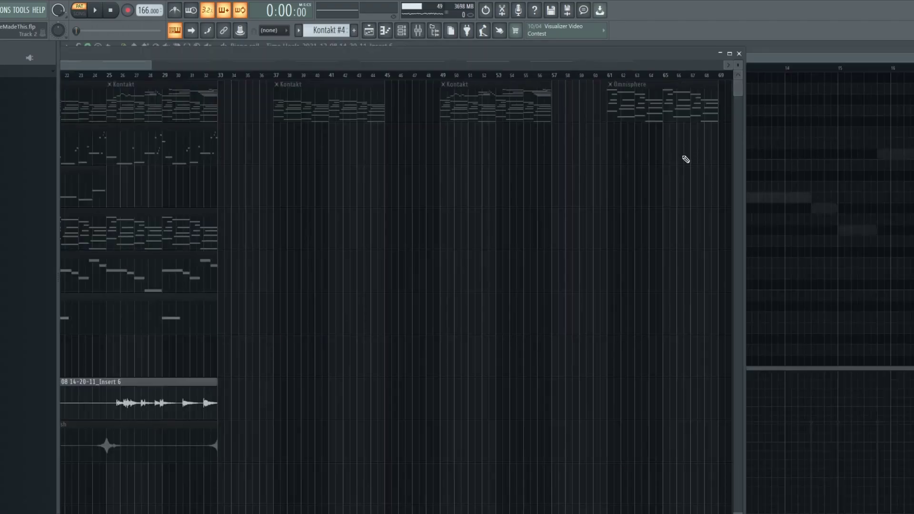
click(730, 54)
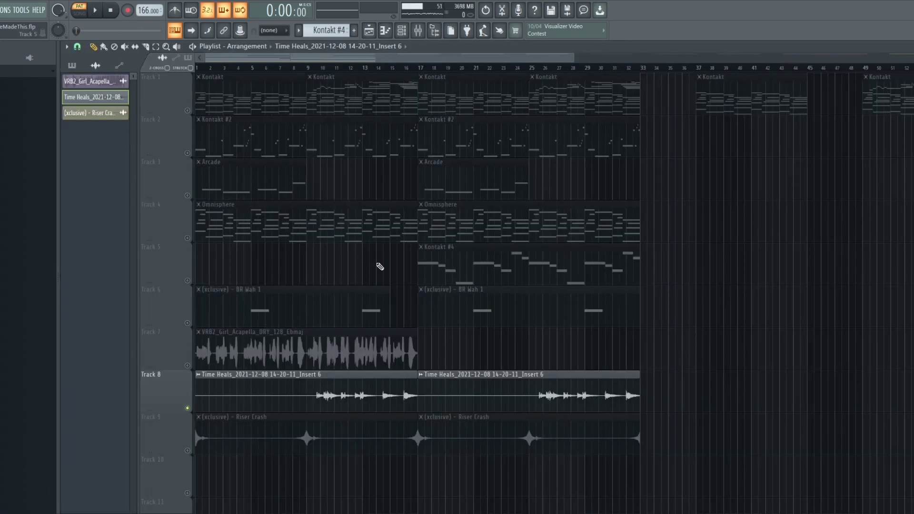
scroll(380, 267, down, 3)
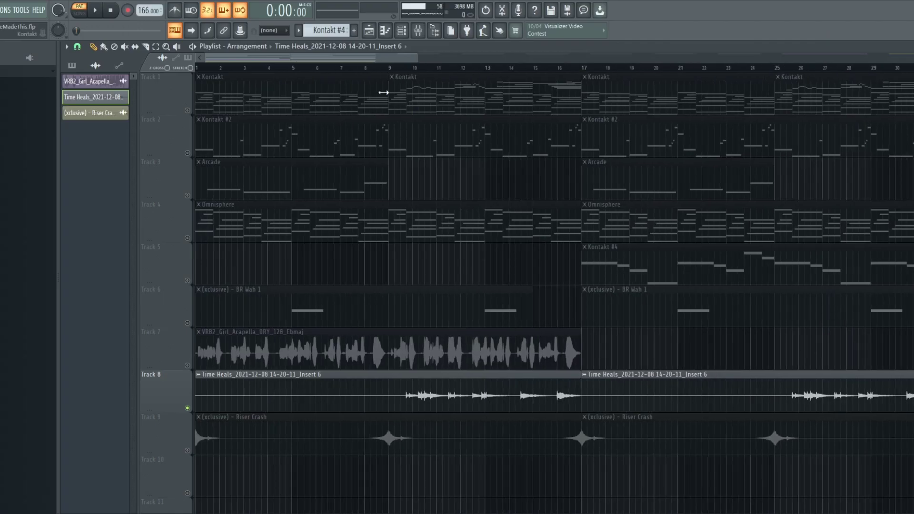
click(390, 68)
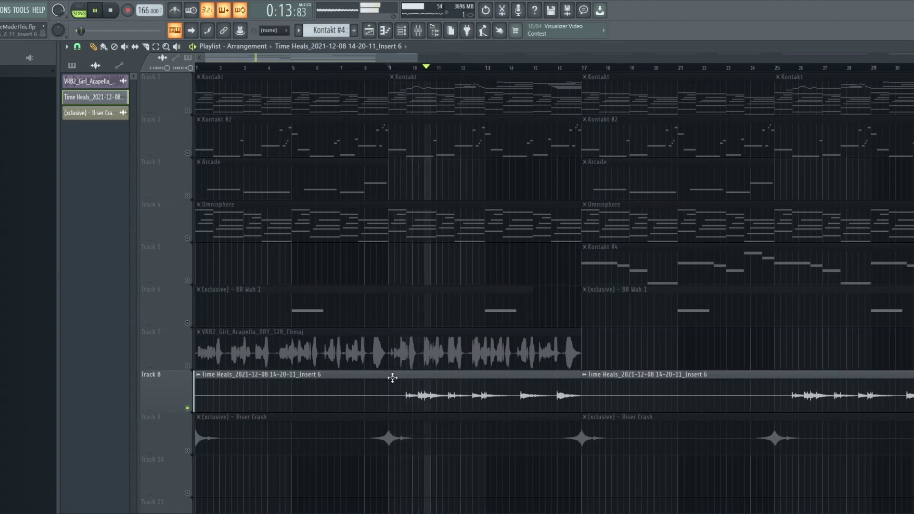
scroll(395, 381, up, 4)
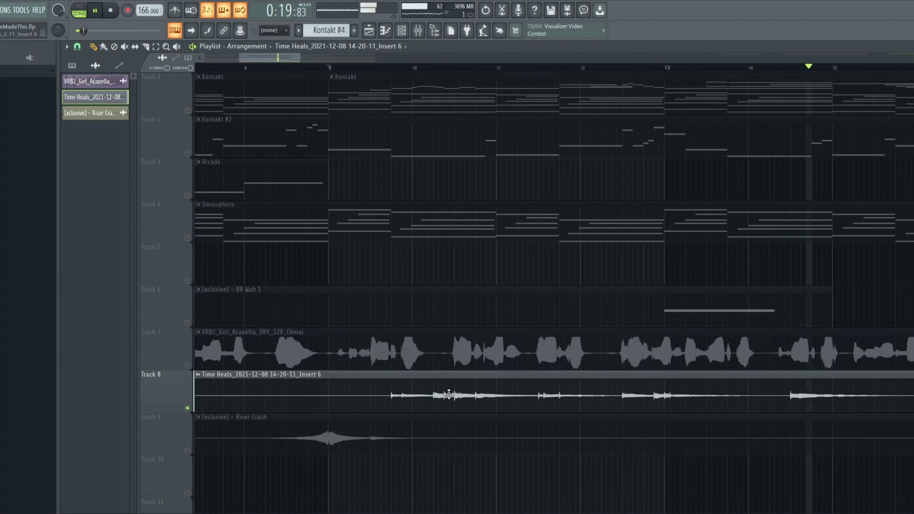
scroll(449, 394, down, 4)
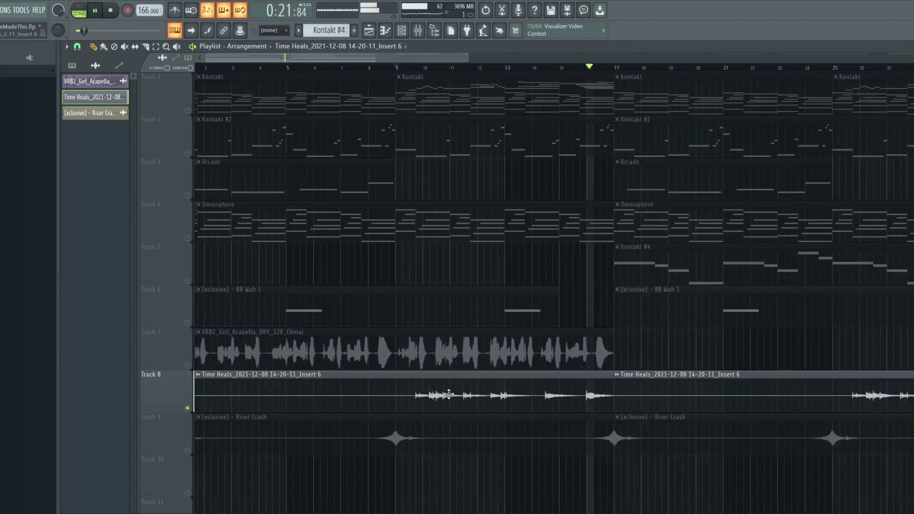
scroll(449, 395, down, 3)
key(space)
scroll(360, 104, down, 2)
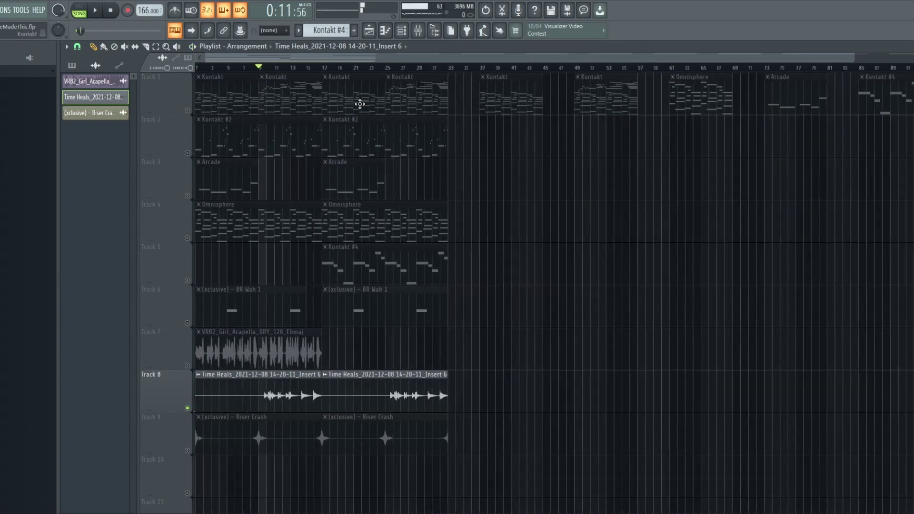
Step: Unsolo track 8 so all tracks are active again and return the playback position to the start
right_click(187, 408)
scroll(298, 75, down, 1)
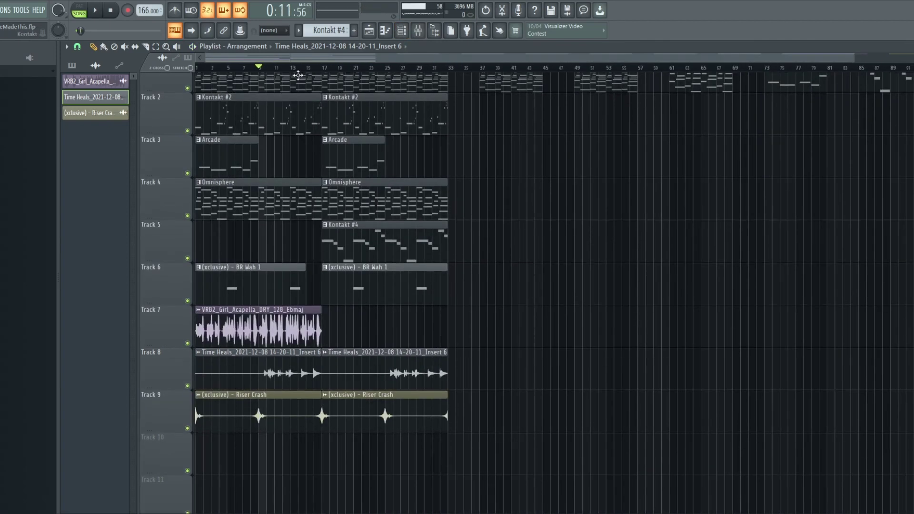
scroll(200, 176, up, 1)
click(111, 10)
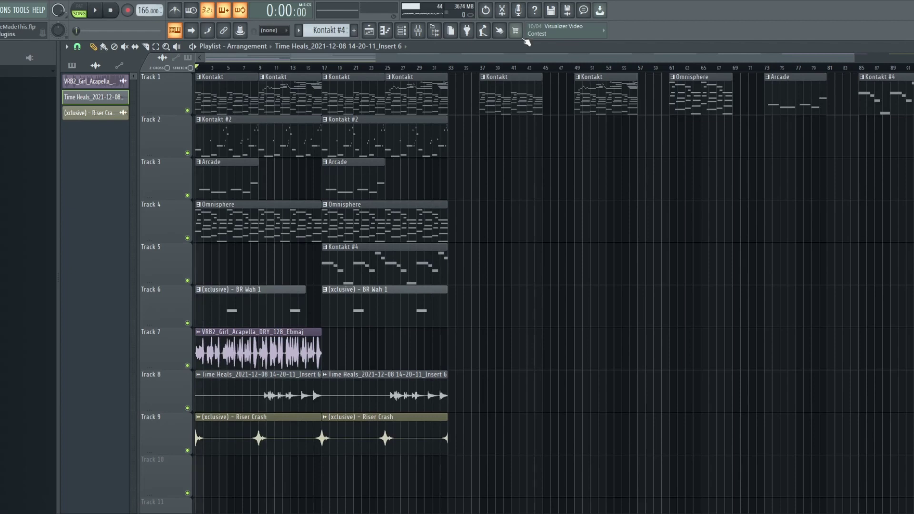
Step: Add a new Kontakt channel and load the Evolution Jazz Archtop instrument from the Kontakt libraries
click(385, 32)
click(419, 34)
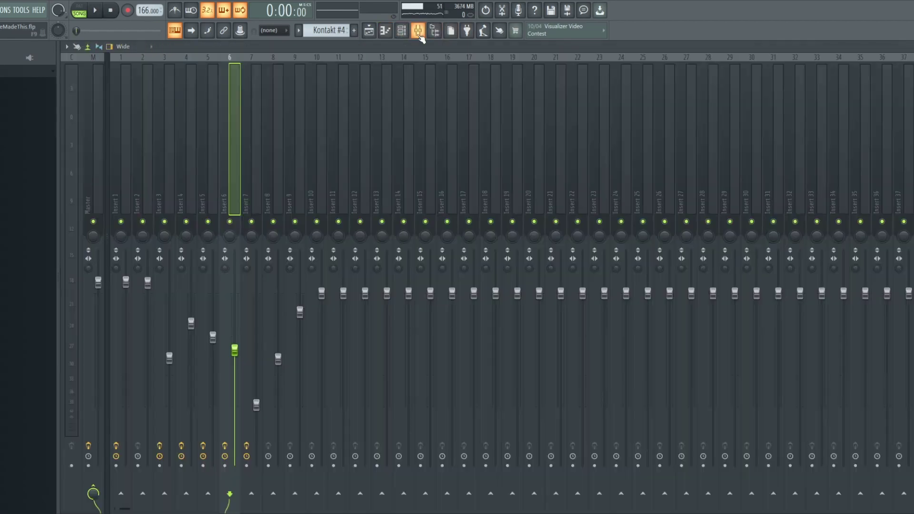
click(401, 30)
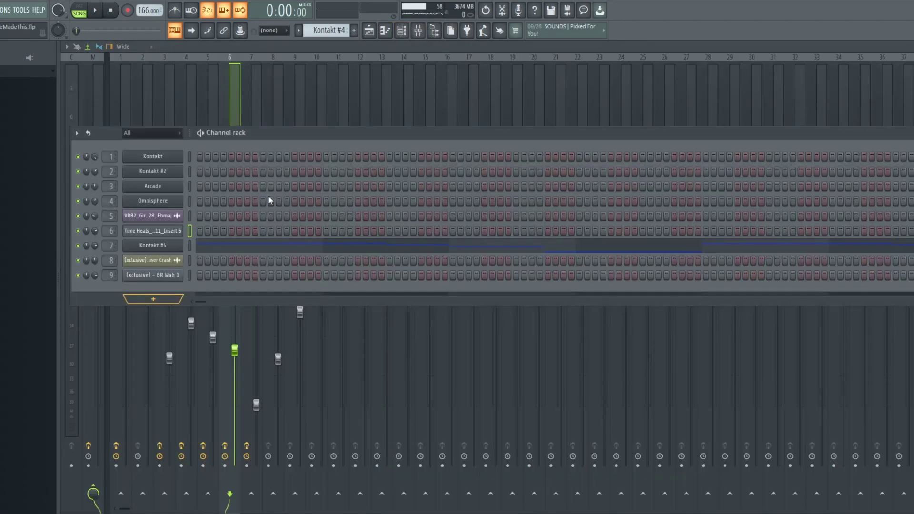
click(220, 217)
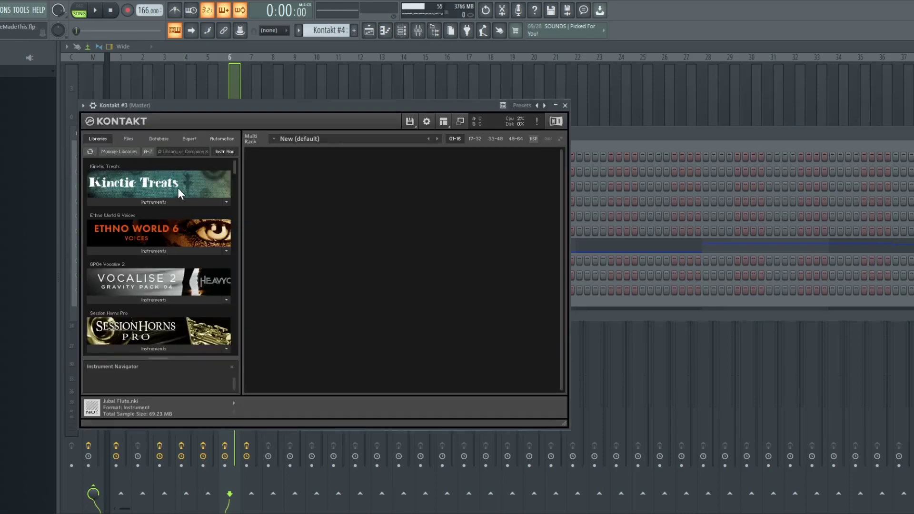
scroll(172, 242, down, 12)
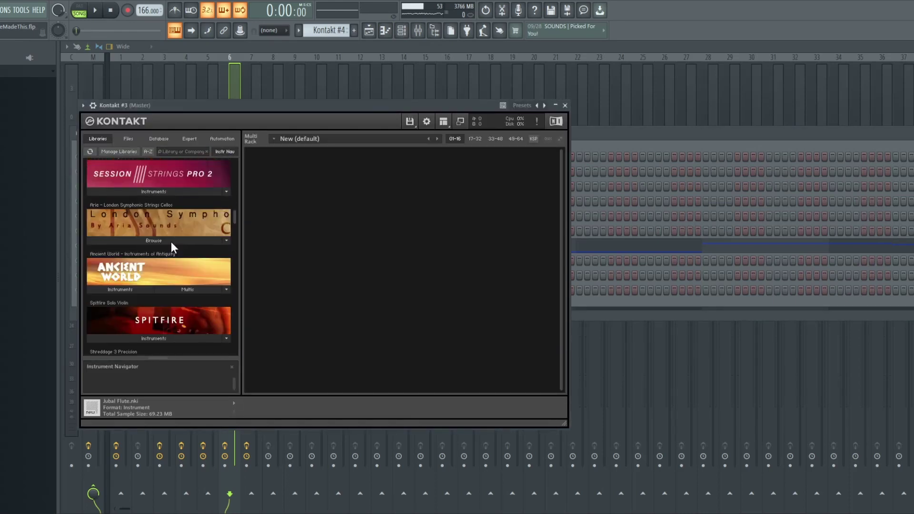
scroll(170, 244, down, 15)
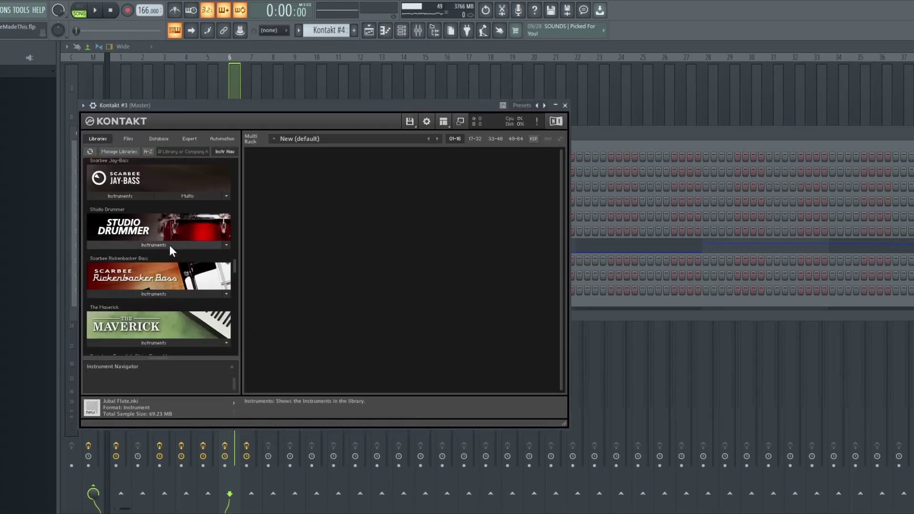
scroll(170, 244, down, 12)
click(169, 236)
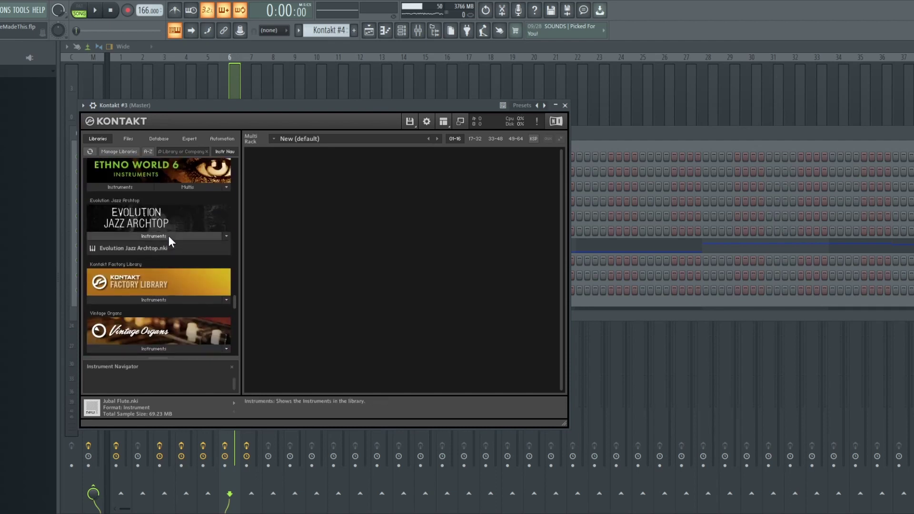
click(159, 248)
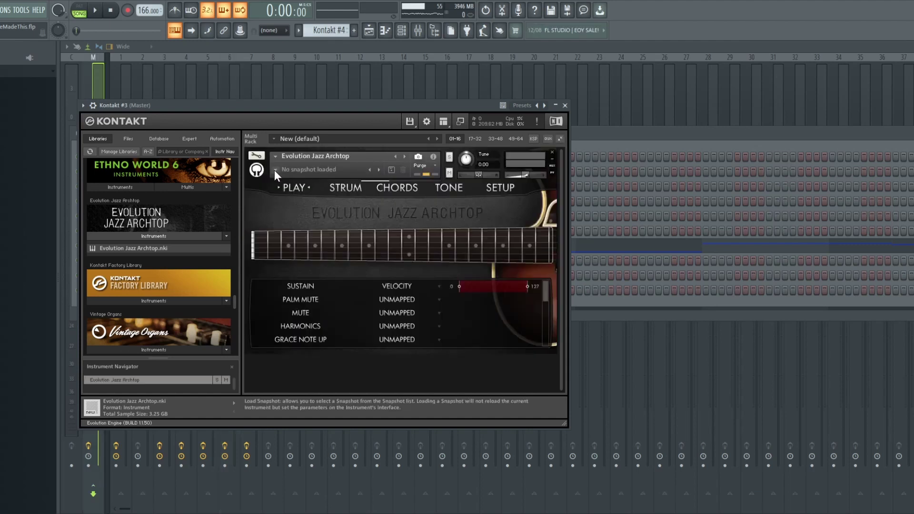
Step: Try the Turtleneck and By The Slice snapshots in Evolution Jazz Archtop, finishing on By The Slice, and close Kontakt
click(275, 170)
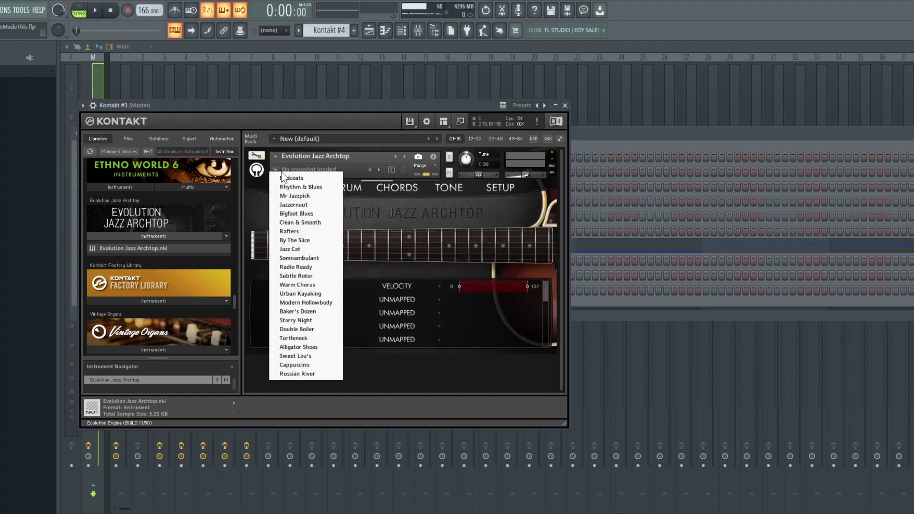
click(295, 240)
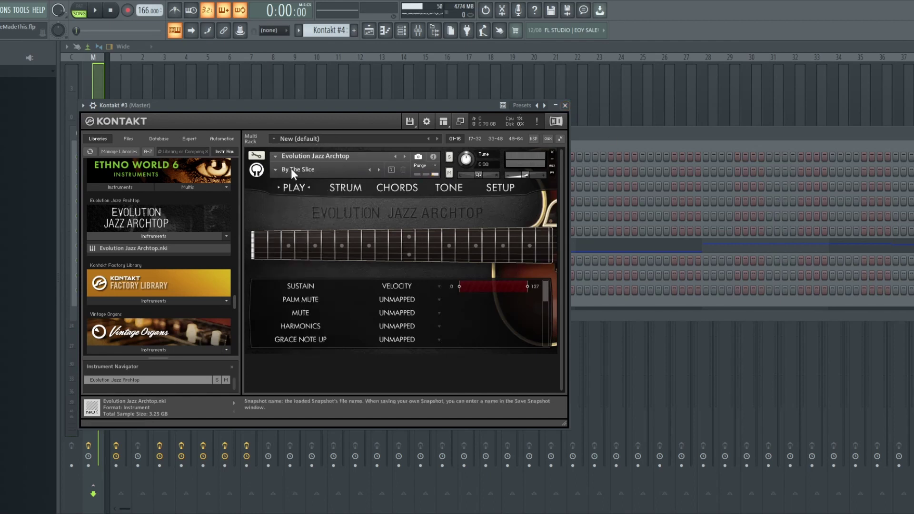
click(275, 170)
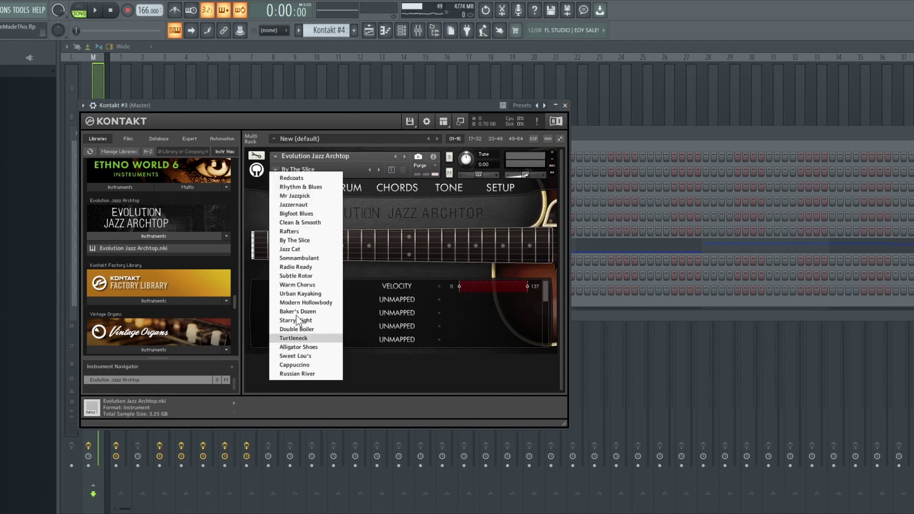
click(298, 339)
click(276, 170)
click(295, 241)
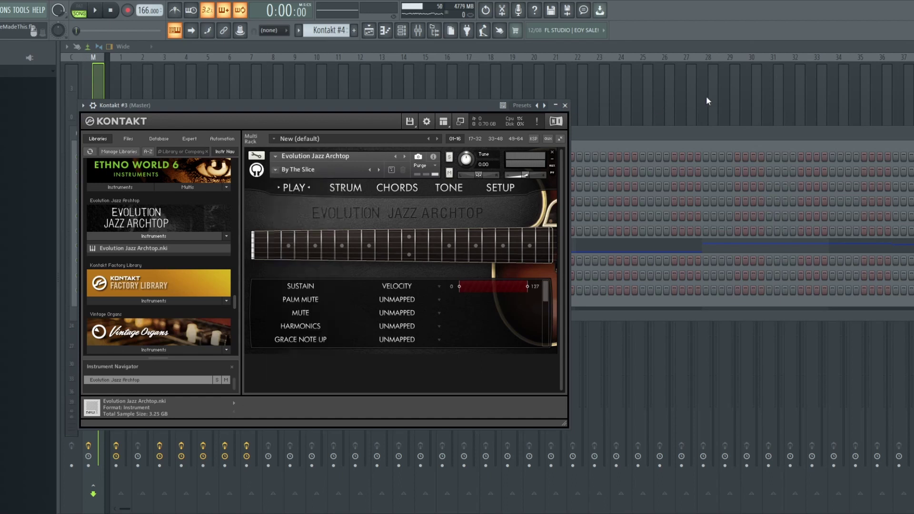
click(565, 105)
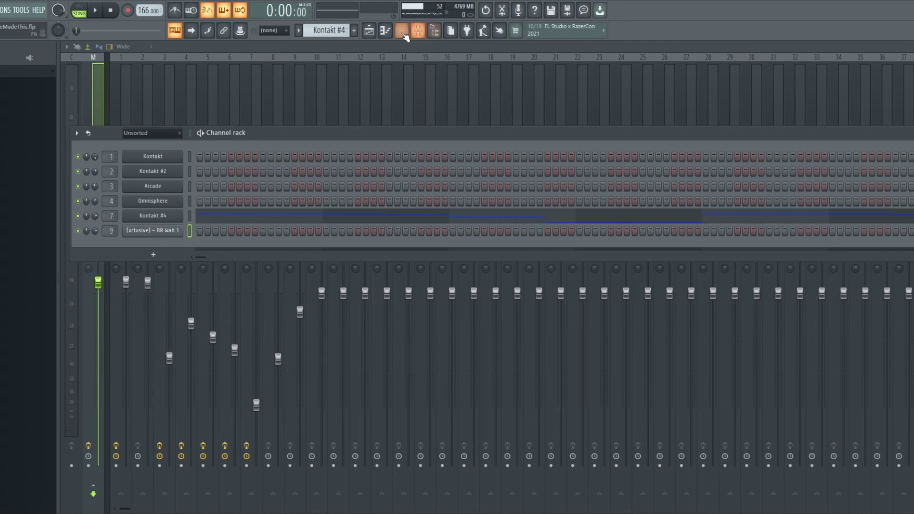
Step: View the Time Heals clip settings and the Fruity parametric EQ on mixer insert 6, and return to the playlist
click(374, 31)
double_click(253, 375)
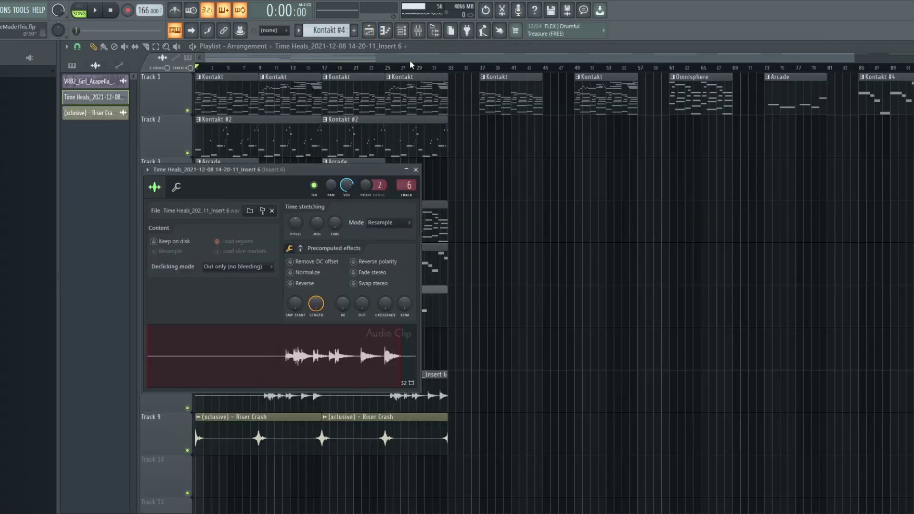
click(435, 31)
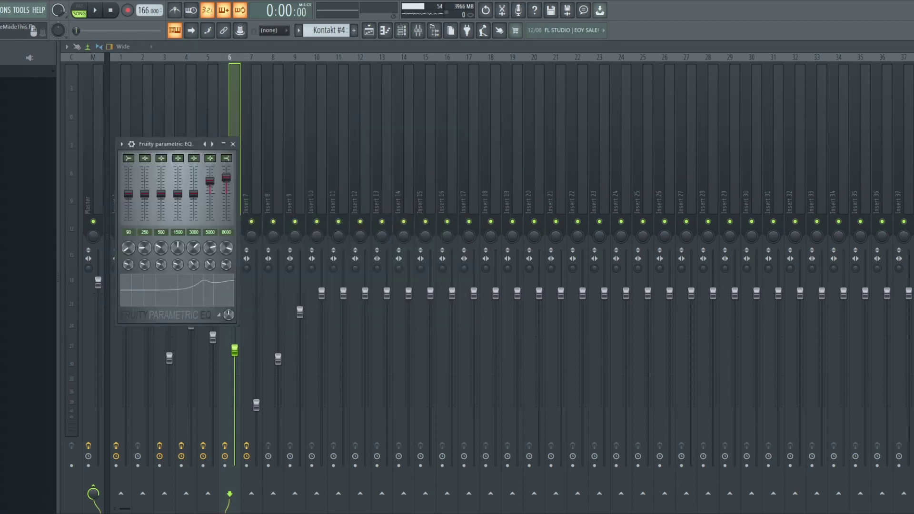
click(385, 30)
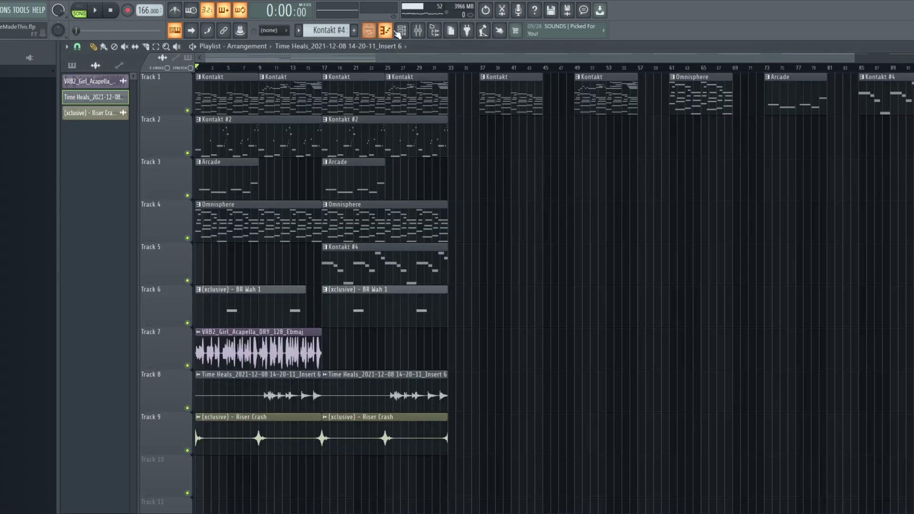
Step: Set the channel rack to show all channels, move it clear of the playlist clips, and close it
click(403, 33)
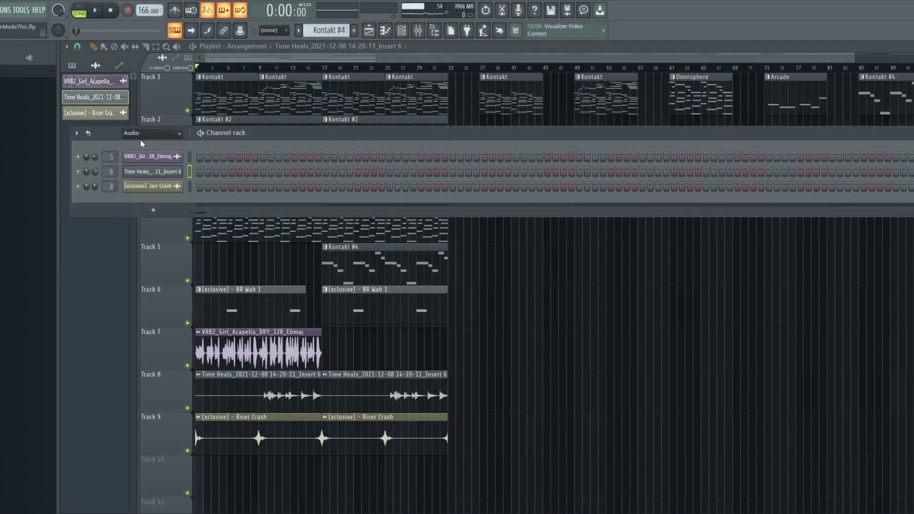
click(138, 135)
click(158, 160)
drag(112, 133, 526, 134)
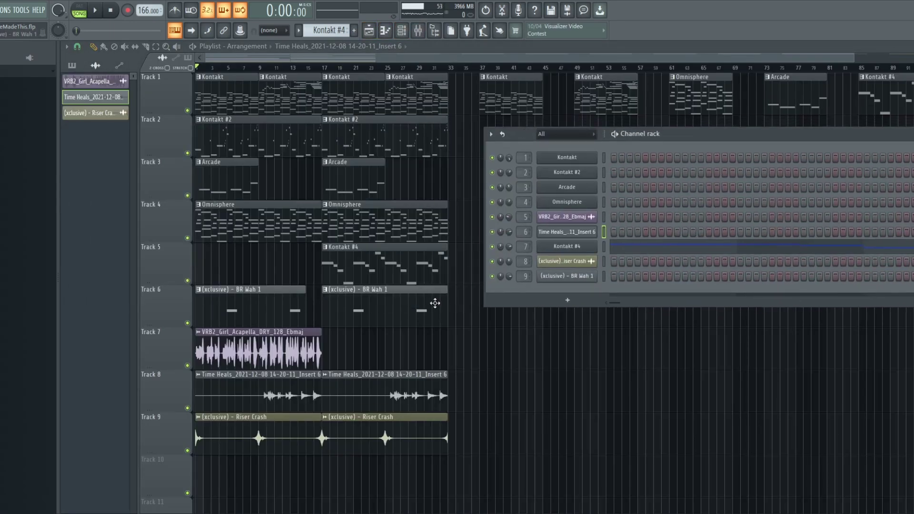
right_click(432, 347)
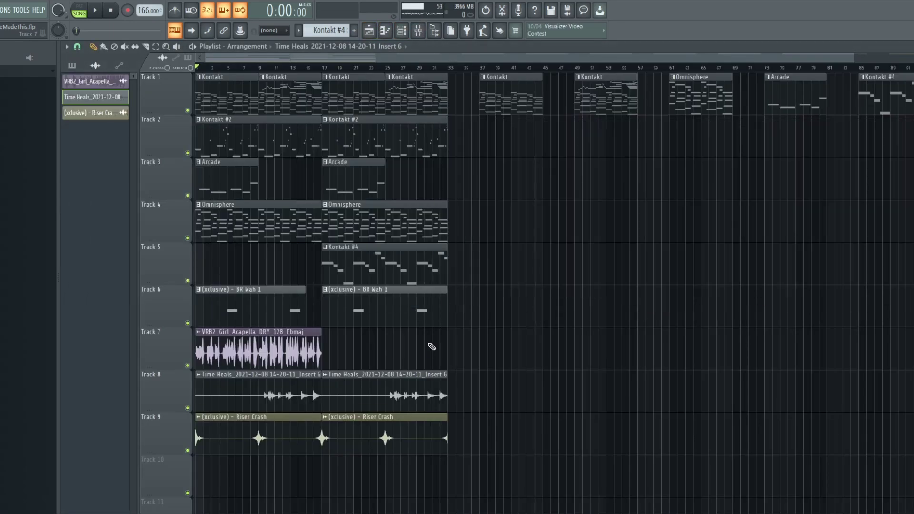
Step: Solo track 7 and play the VRB2_Girl_Acapella vocal clip on its own
right_click(188, 366)
scroll(154, 351, up, 3)
key(space)
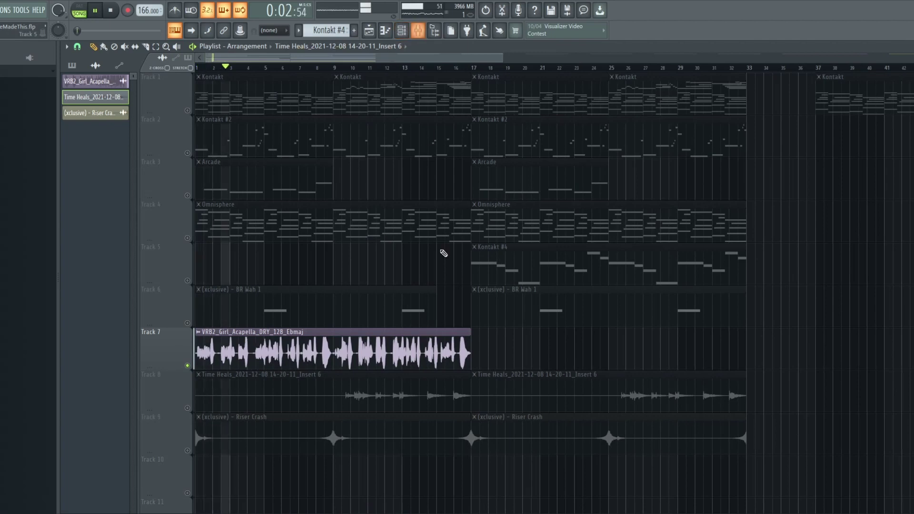
Step: View the VRB2_Girl_Acapella clip settings and its mixer insert 5, and stop playback
double_click(388, 350)
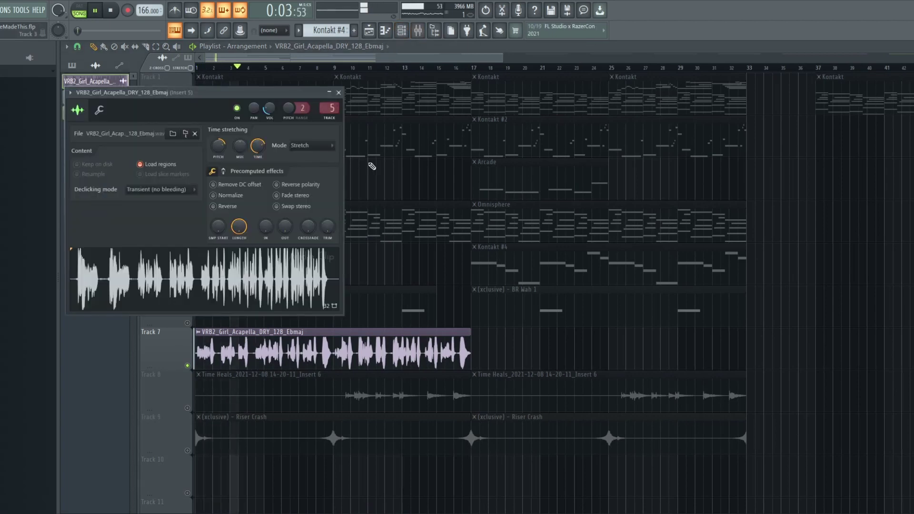
click(339, 93)
click(418, 31)
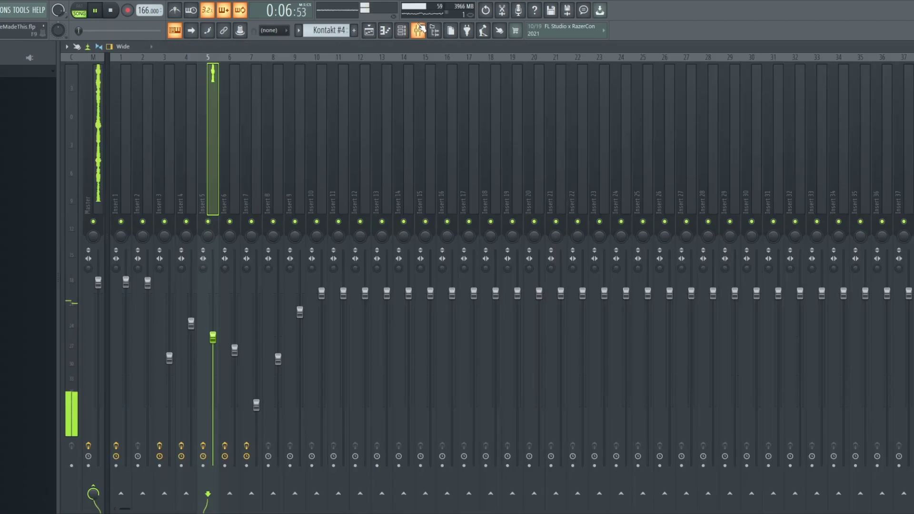
key(space)
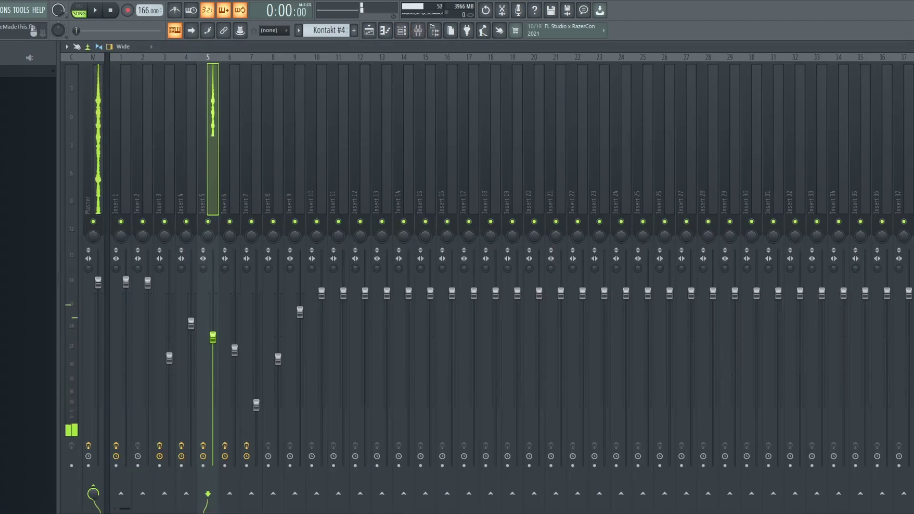
Step: Examine the two Fruity parametric EQ 2 effects on mixer insert 5 and close them
click(913, 96)
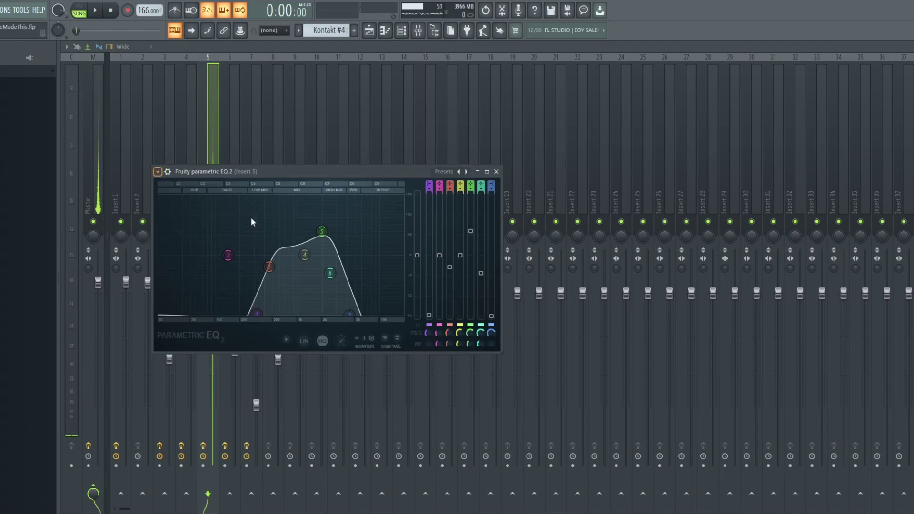
click(497, 172)
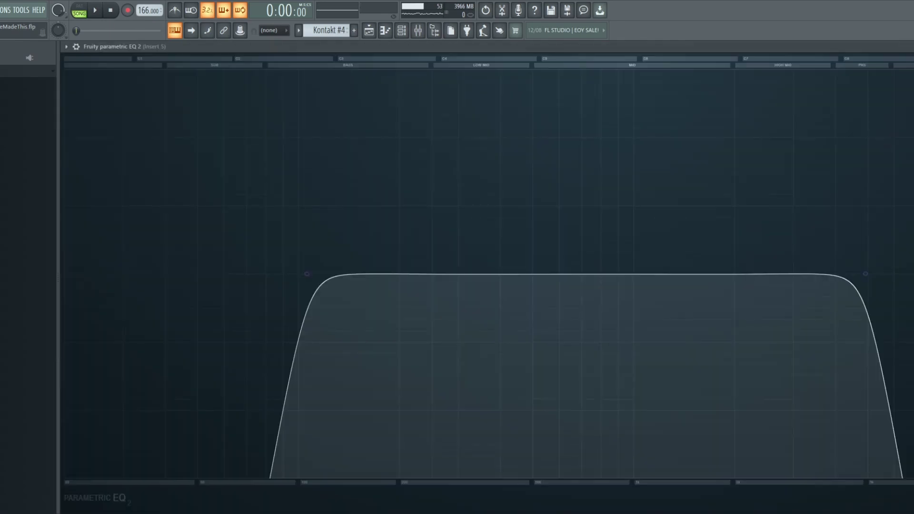
click(910, 46)
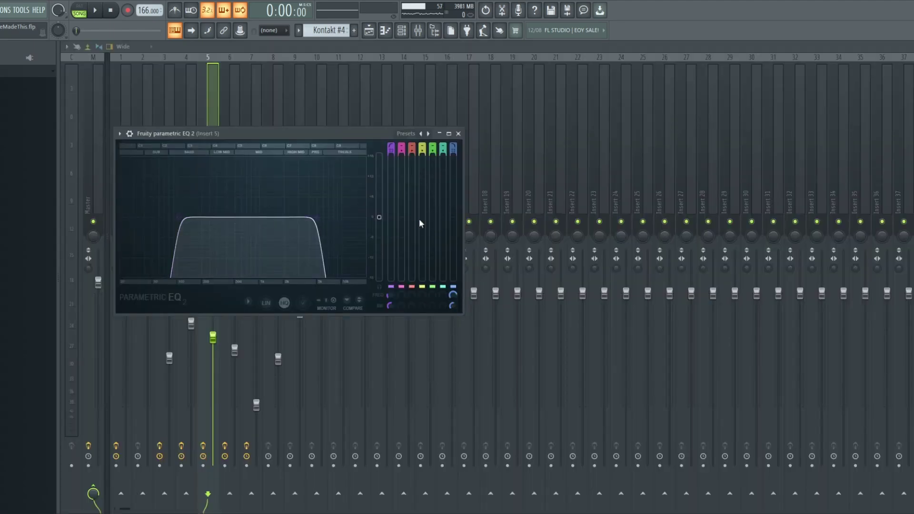
key(Escape)
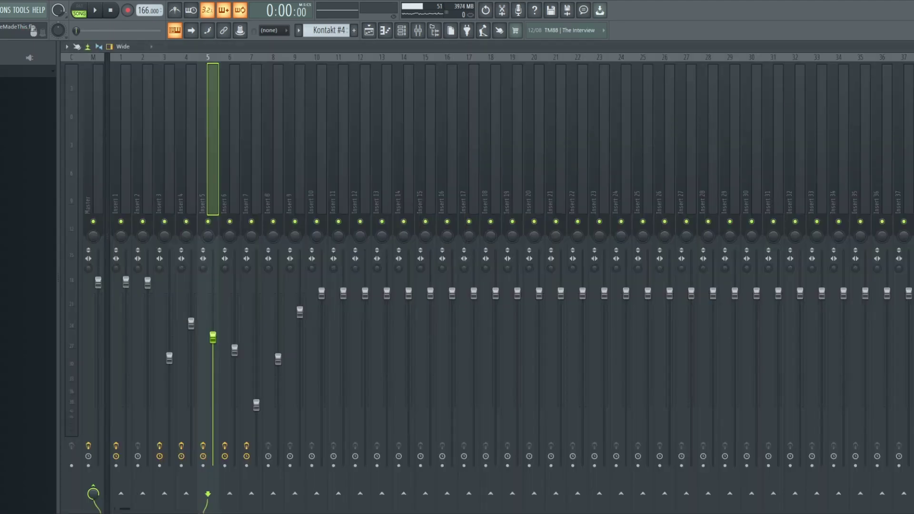
Step: Examine the iZotope Vinyl effect on mixer insert 5, and close it and the mixer
key(Escape)
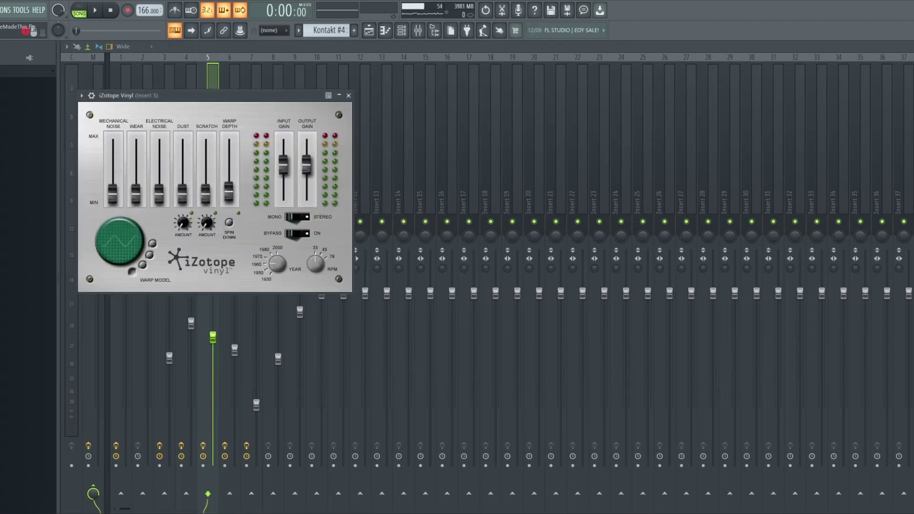
key(Escape)
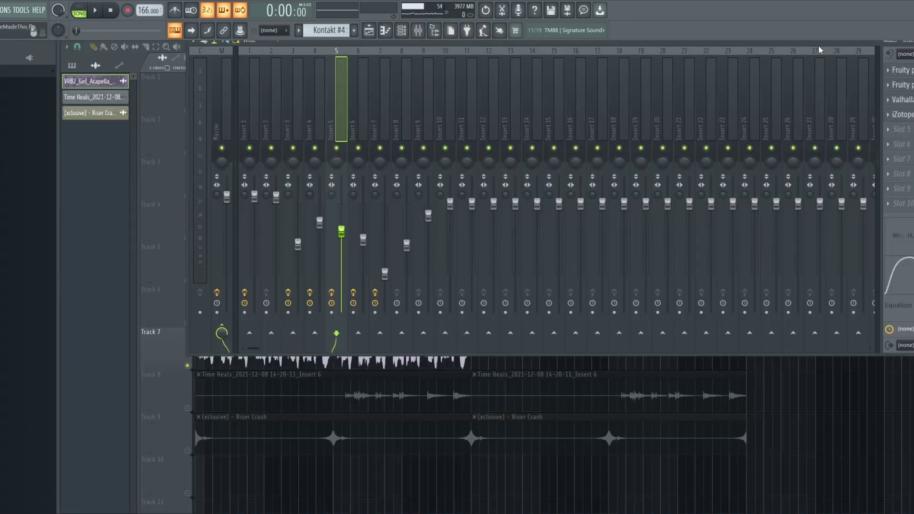
drag(819, 43, 580, 63)
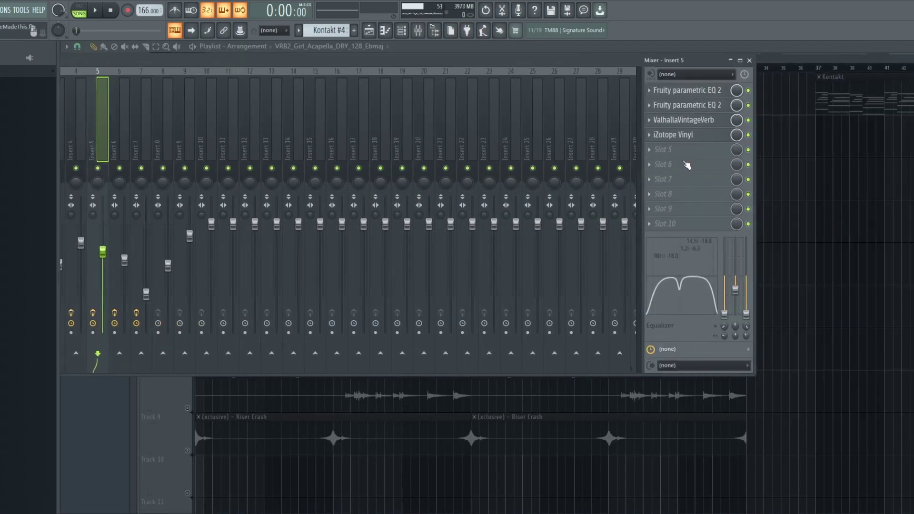
click(740, 60)
key(Escape)
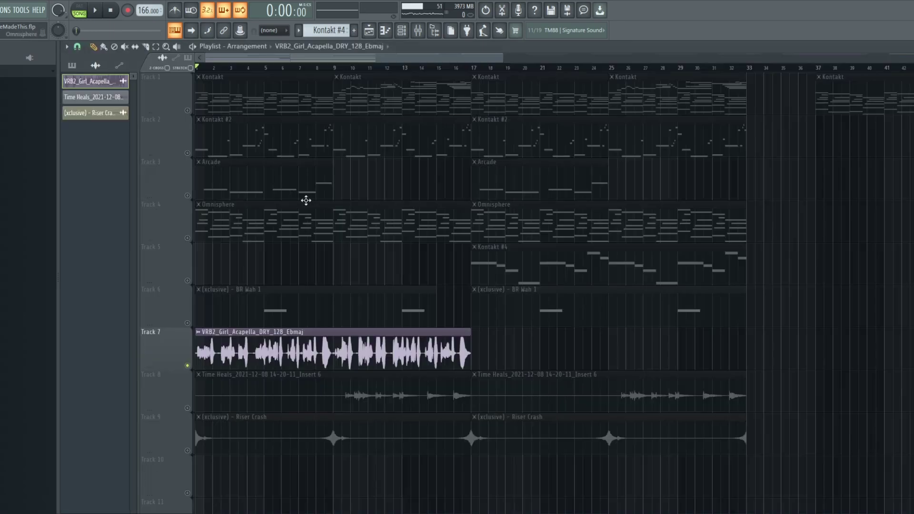
Step: Unsolo track 7, solo track 9 and play its Riser Crash clip on its own
right_click(187, 366)
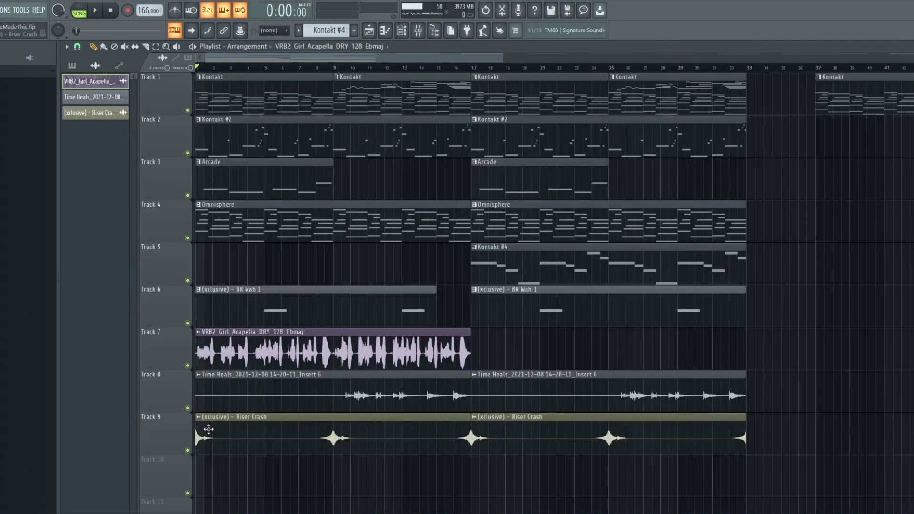
right_click(187, 450)
key(space)
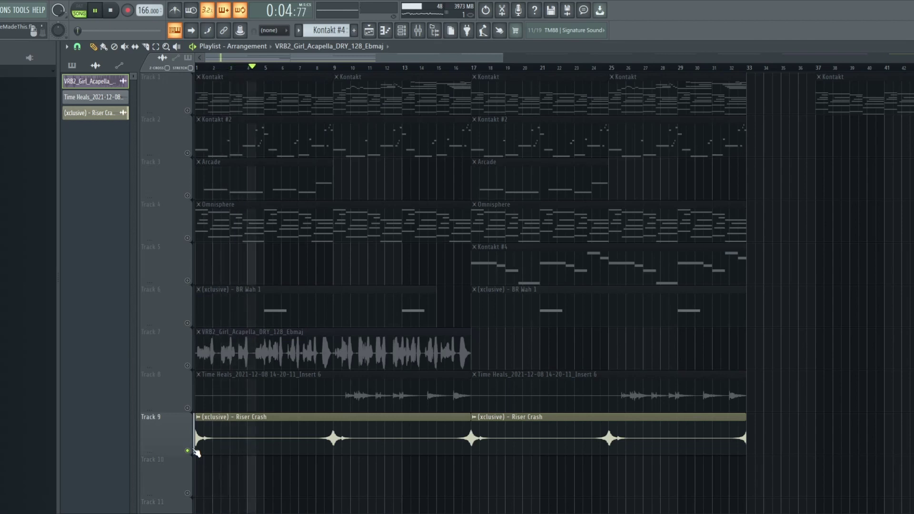
key(space)
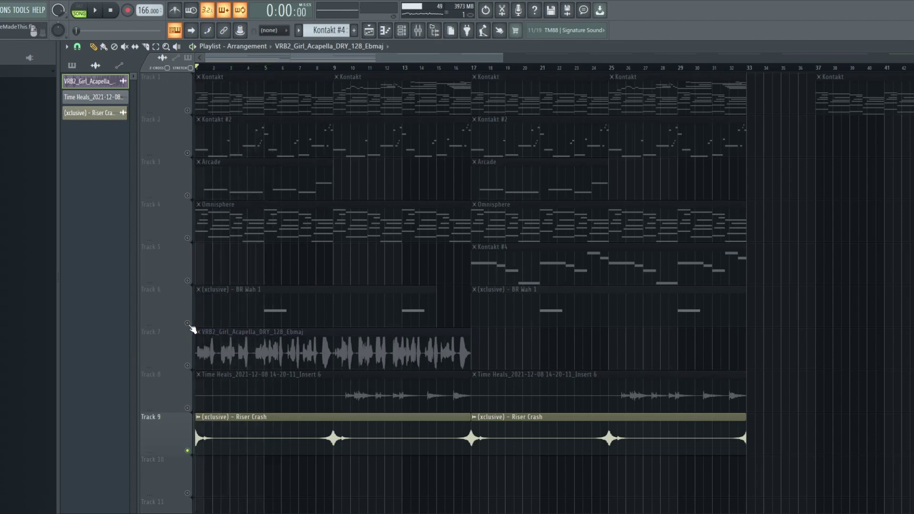
Step: Solo track 6 and play the BR Wah 1 pattern from bar 5
click(188, 323)
click(265, 68)
key(space)
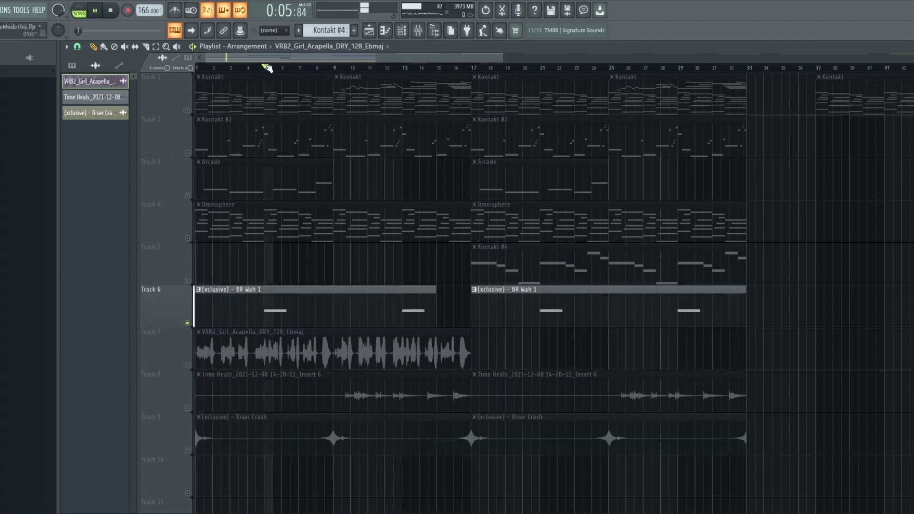
key(space)
Step: Turn all playlist tracks back on and return the song position to the start
ctrl+click(187, 239)
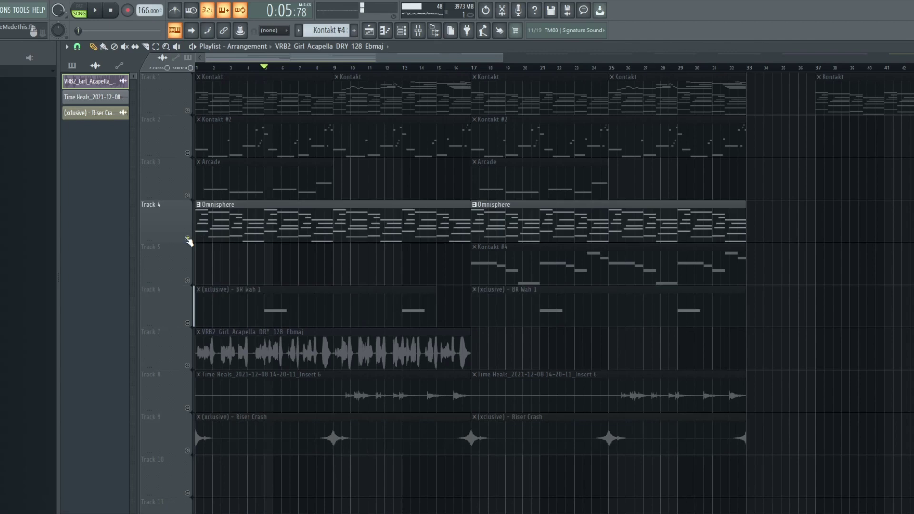
ctrl+click(187, 239)
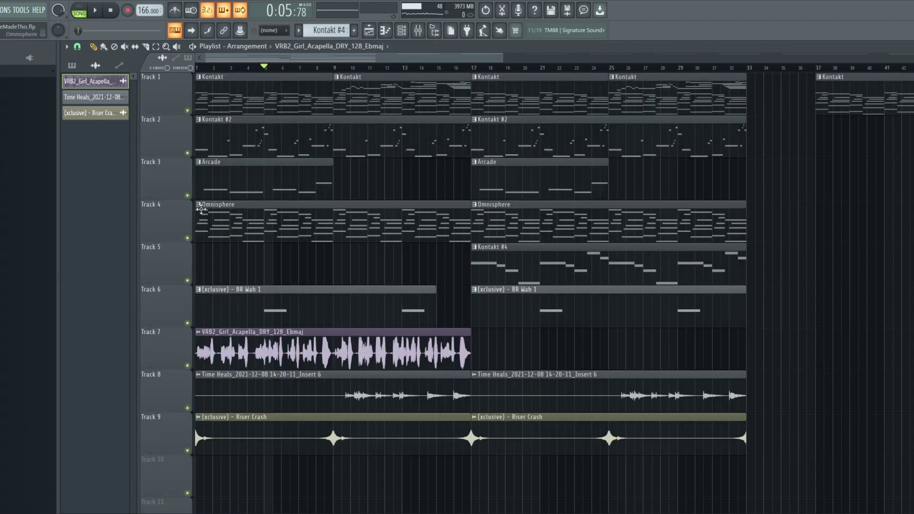
click(111, 11)
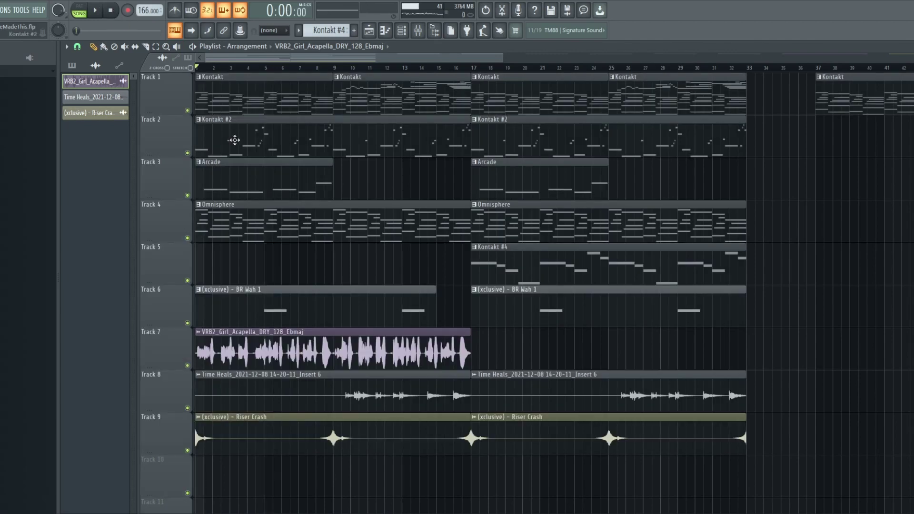
Step: View the Kontakt #2 notes in the piano roll, switch to pattern mode, and check its Scarbee Jay-Bass preset
double_click(235, 140)
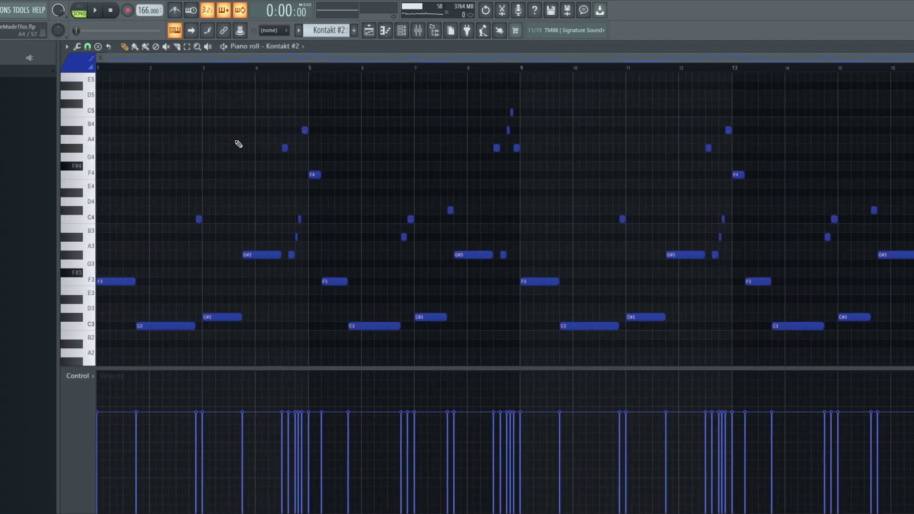
click(79, 11)
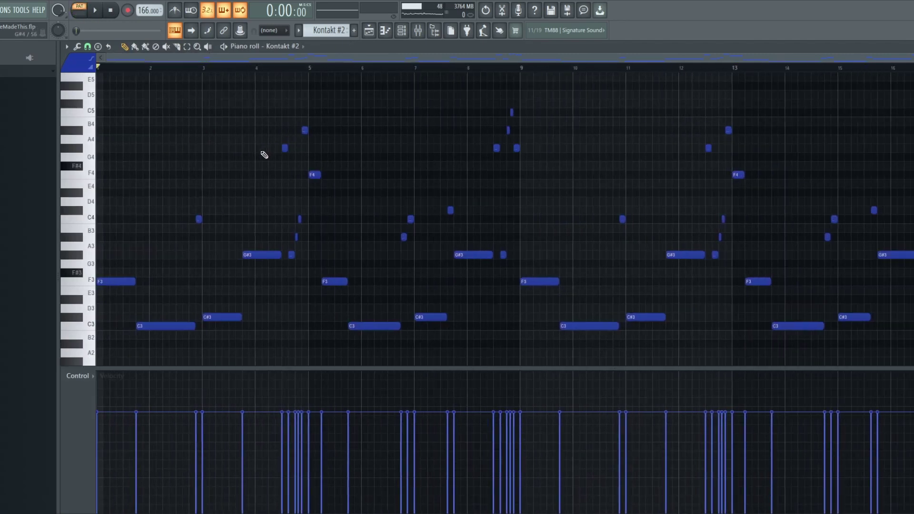
click(385, 31)
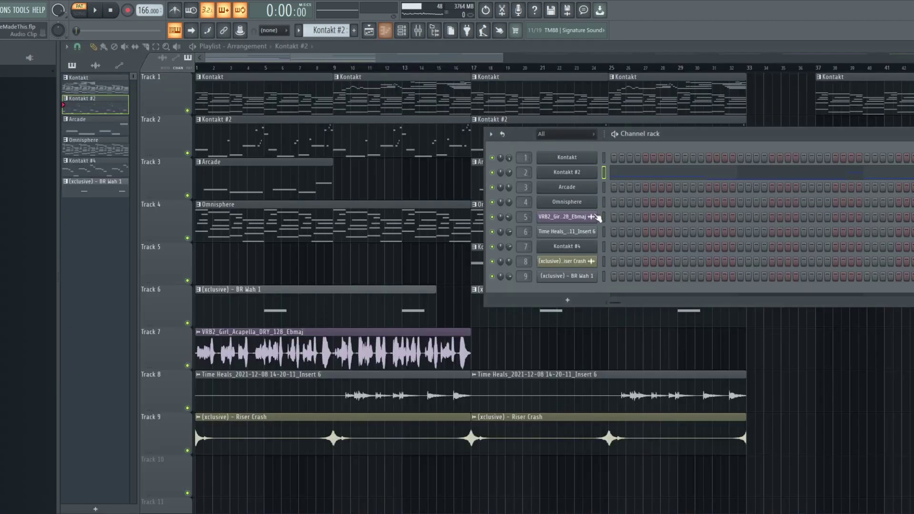
click(579, 174)
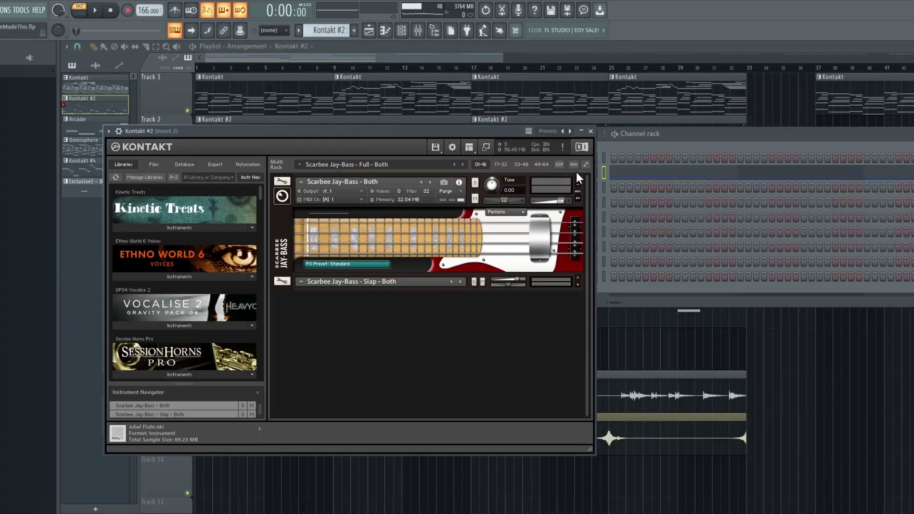
click(592, 131)
key(F7)
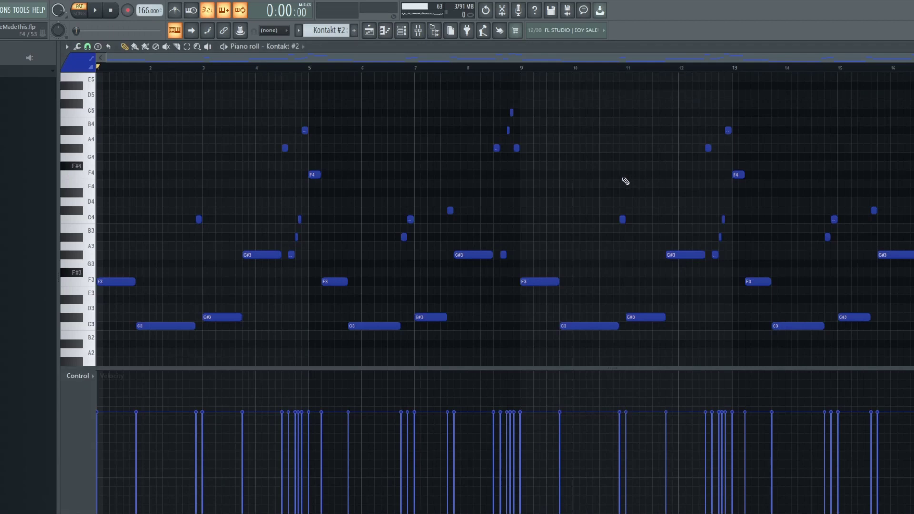
Step: Play the Kontakt #2 bass pattern, inspect its notes more closely, and return to the playlist
key(space)
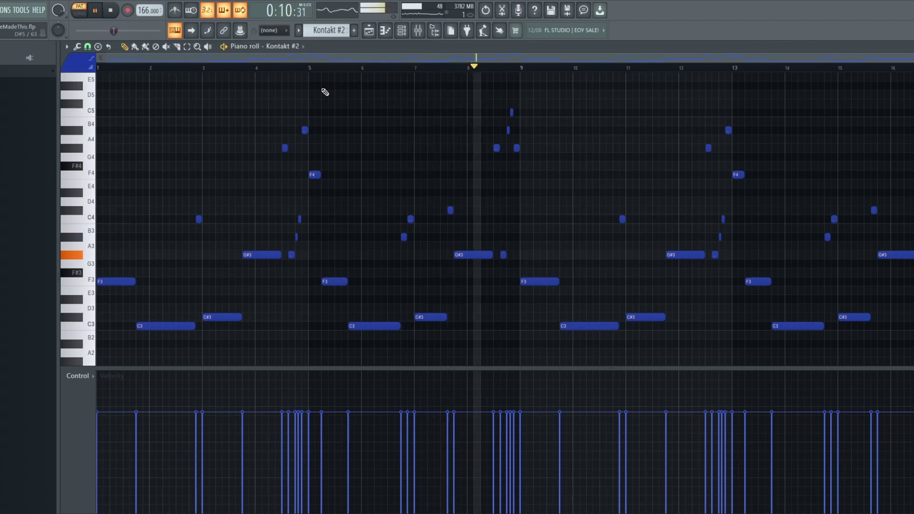
key(space)
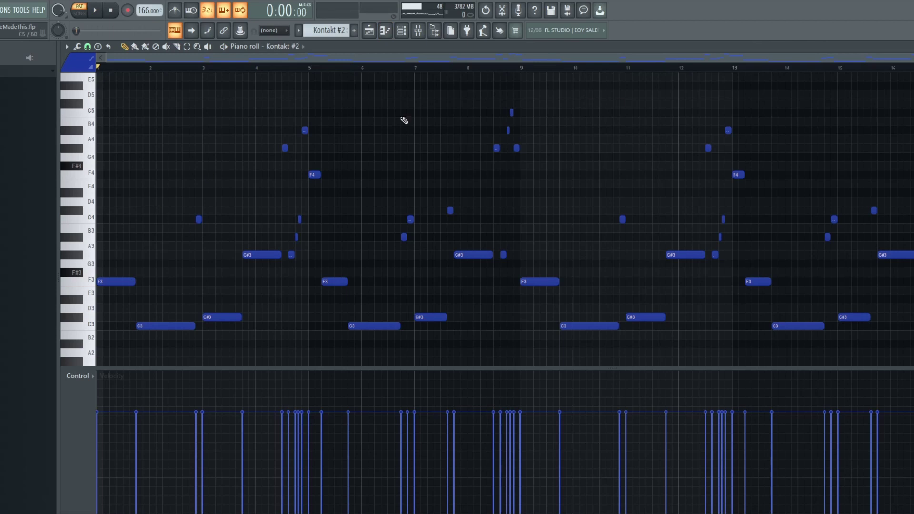
scroll(96, 272, up, 2)
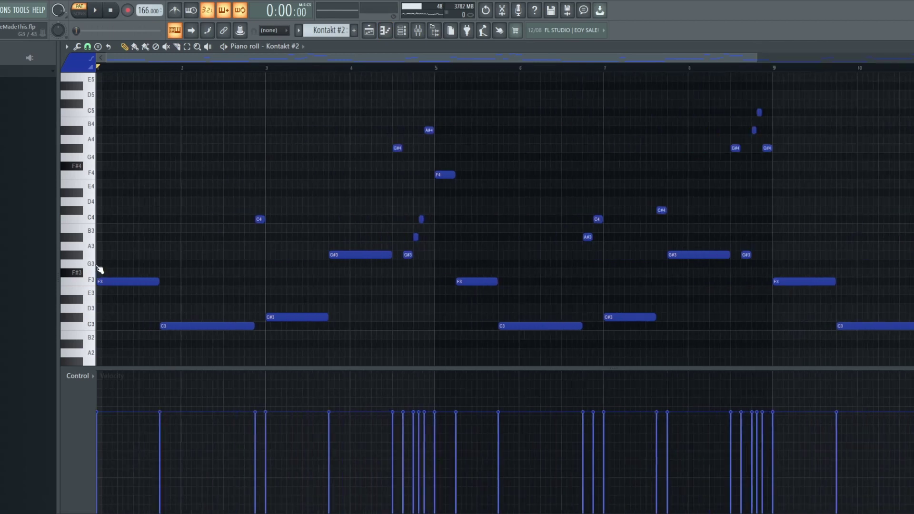
click(370, 31)
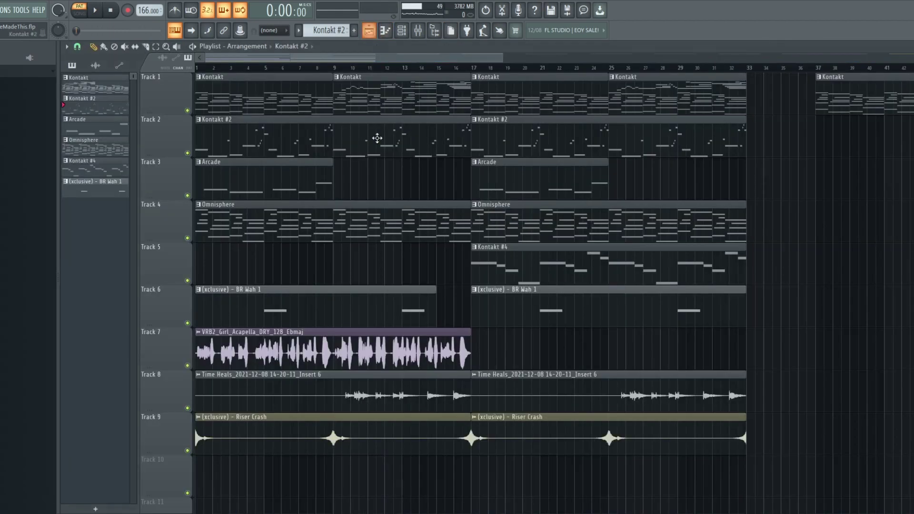
Step: Look over the full arrangement of Fine By Time stems and drum patterns, and play it from the start
scroll(351, 223, down, 2)
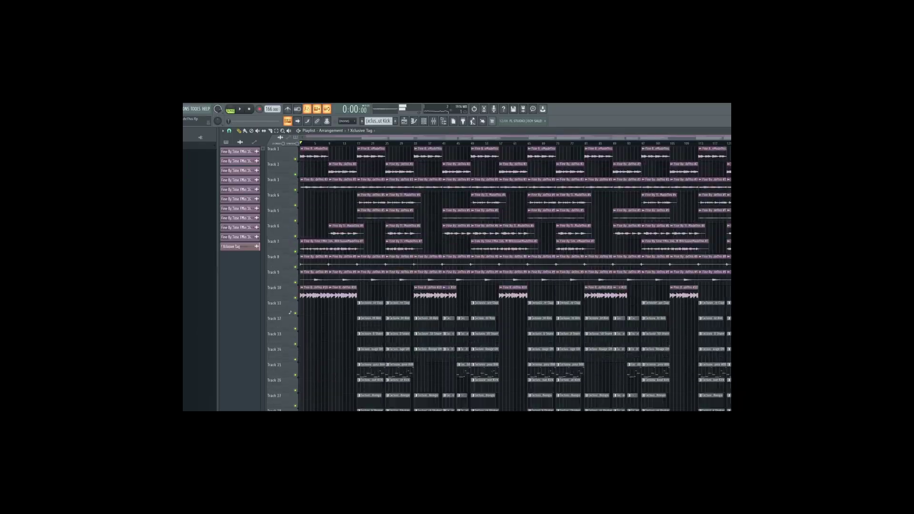
scroll(323, 230, down, 5)
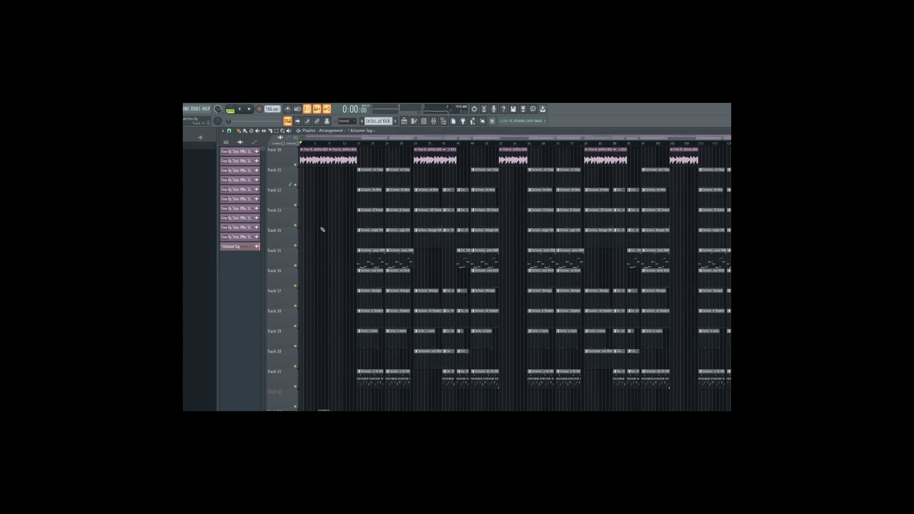
scroll(322, 229, up, 5)
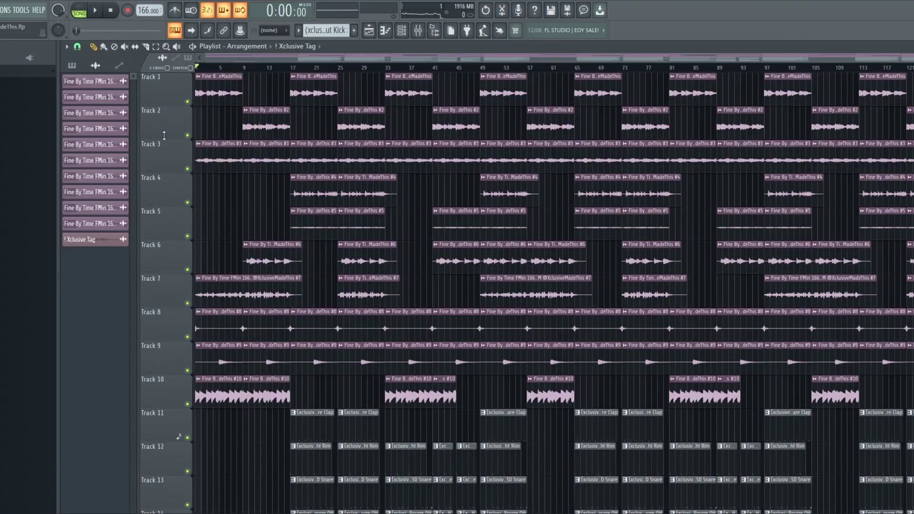
key(space)
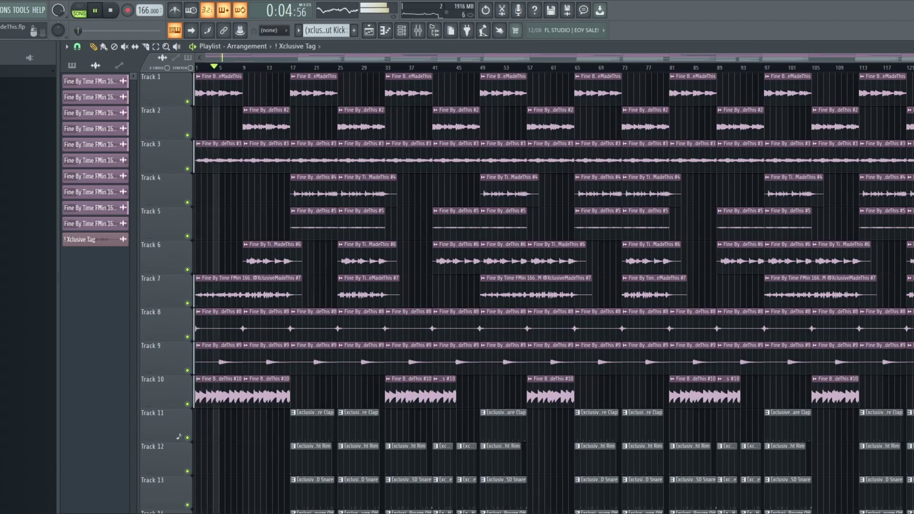
scroll(748, 173, down, 3)
scroll(547, 286, down, 2)
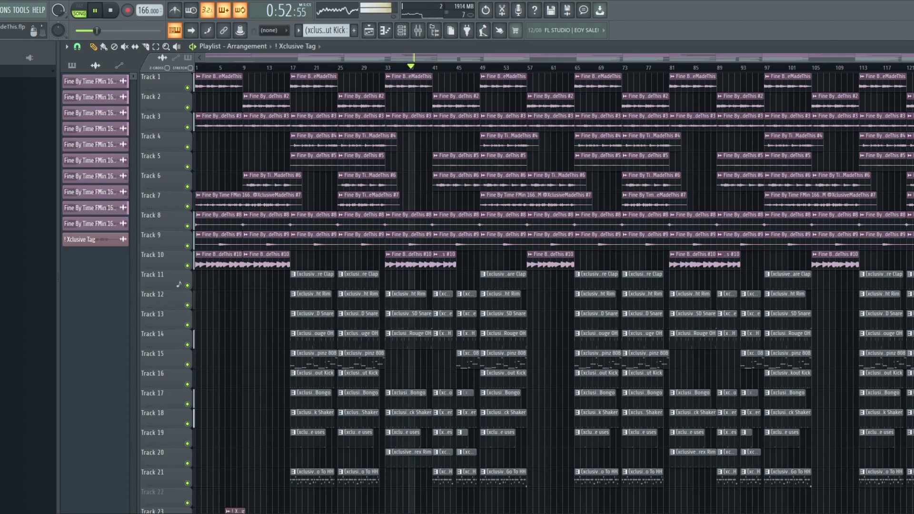
key(space)
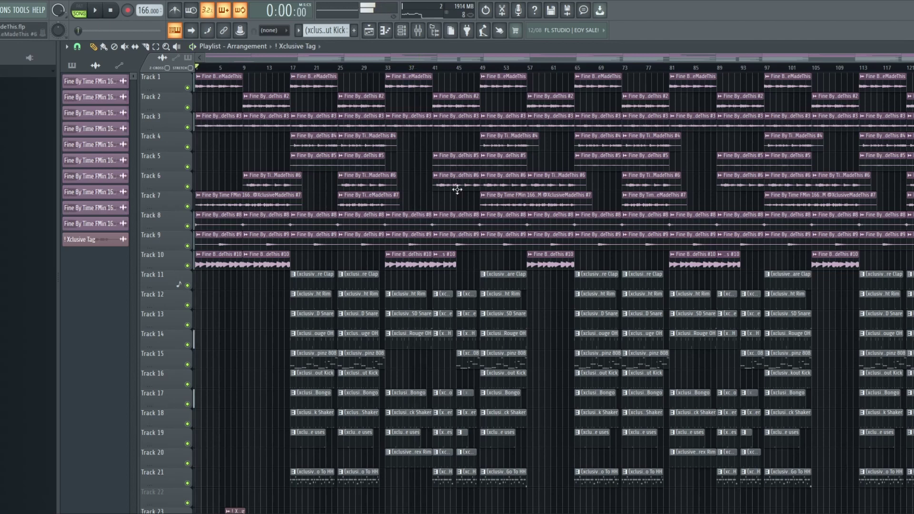
Step: Move the song position to bar 17, solo track 11 and play the Snare Clap pattern on its own
scroll(434, 282, up, 3)
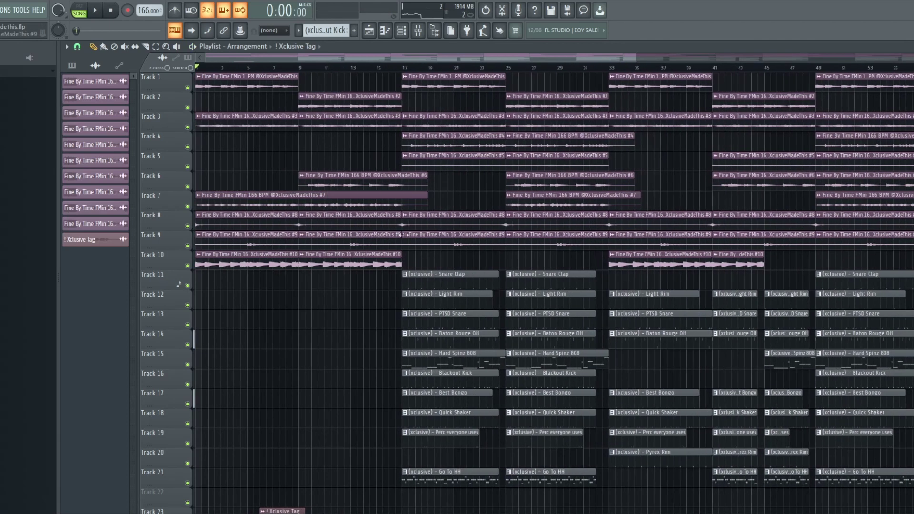
click(403, 68)
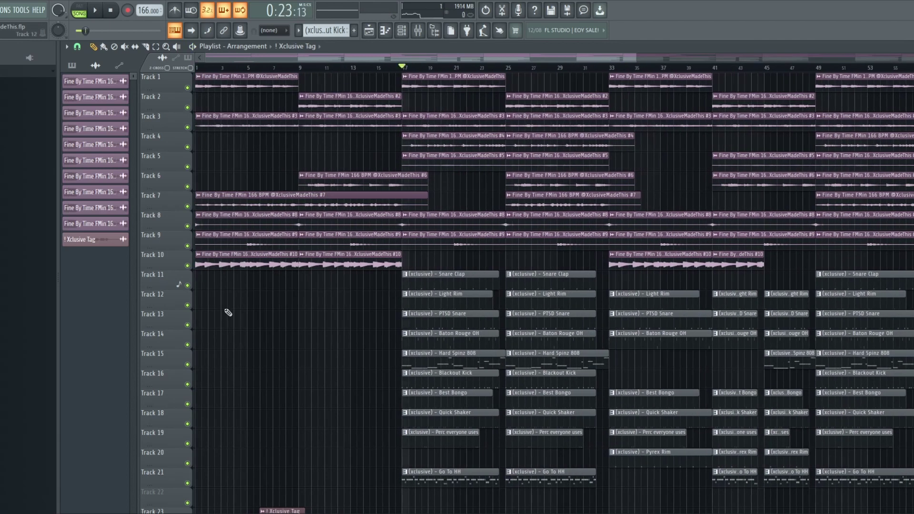
right_click(187, 286)
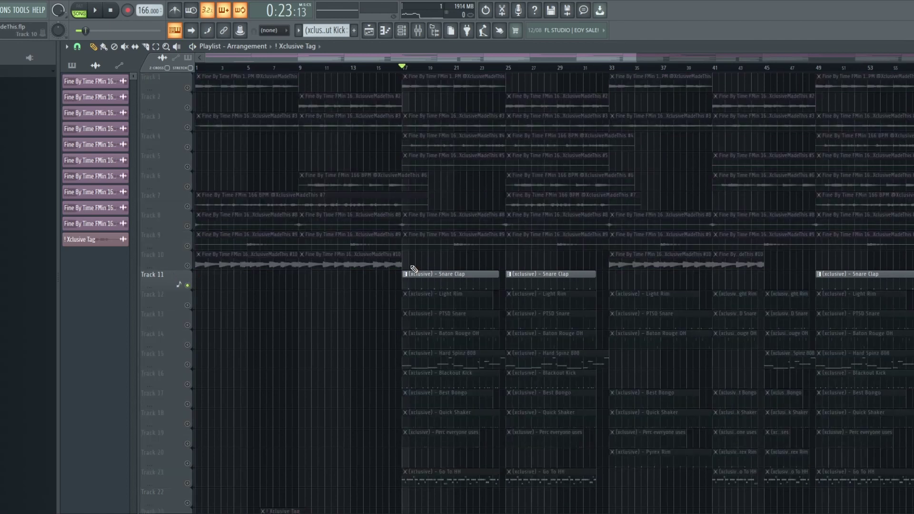
scroll(406, 304, up, 4)
key(space)
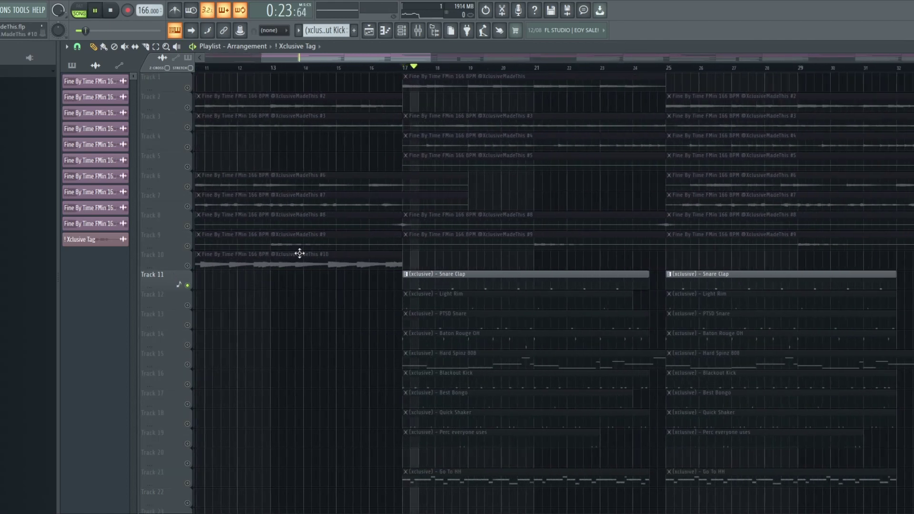
key(space)
Step: Unsolo track 11 and mute tracks 12 to 21, leaving only the Snare Clap with the melody stems
right_click(188, 285)
scroll(189, 285, down, 1)
click(188, 285)
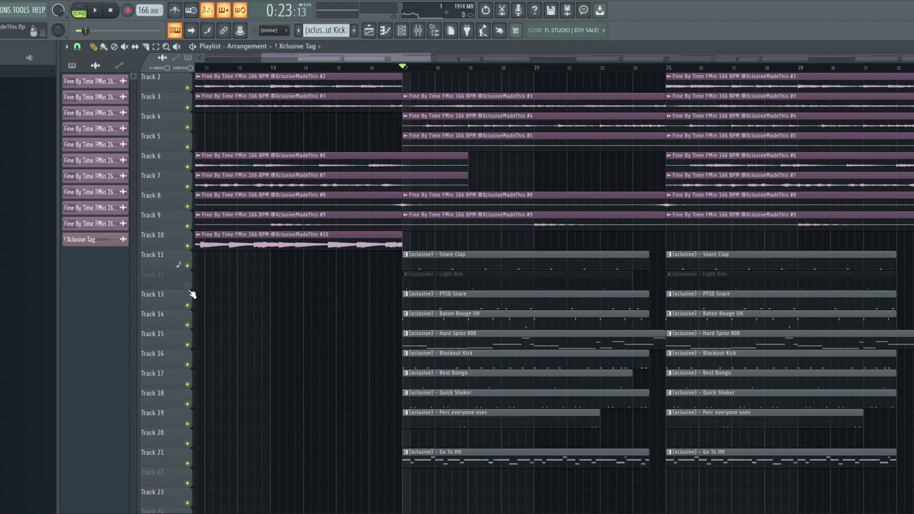
click(188, 305)
click(188, 325)
click(188, 344)
click(187, 365)
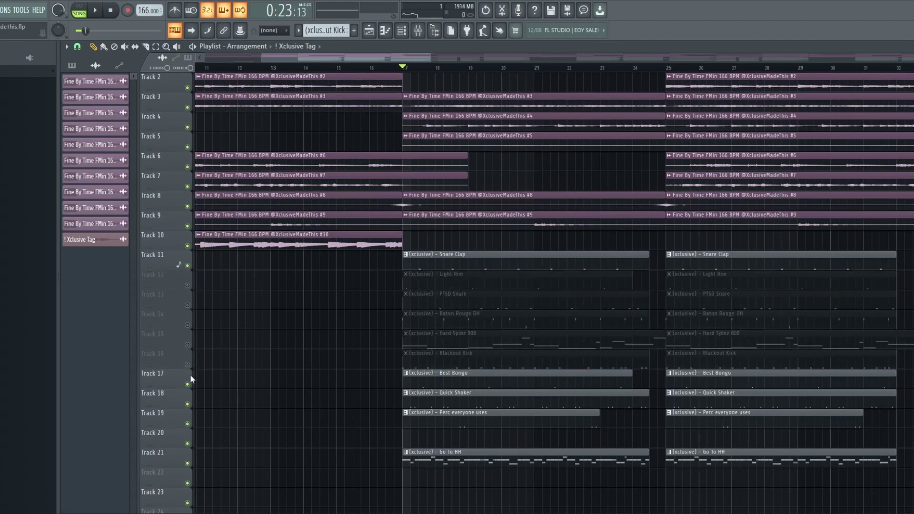
click(188, 385)
click(188, 404)
click(187, 424)
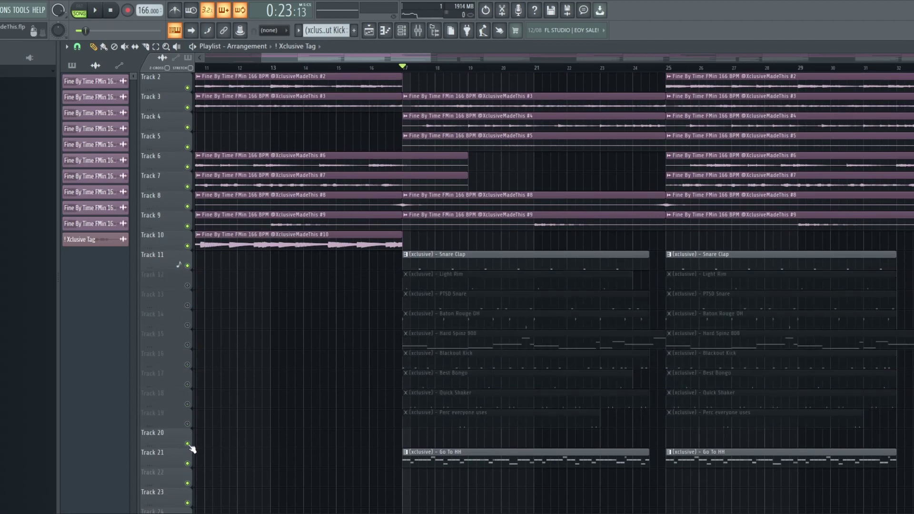
click(187, 443)
click(188, 463)
Step: Play the melody with the Snare Clap from bar 17, and unmute the Baton Rouge OH on track 14
key(space)
scroll(243, 385, up, 1)
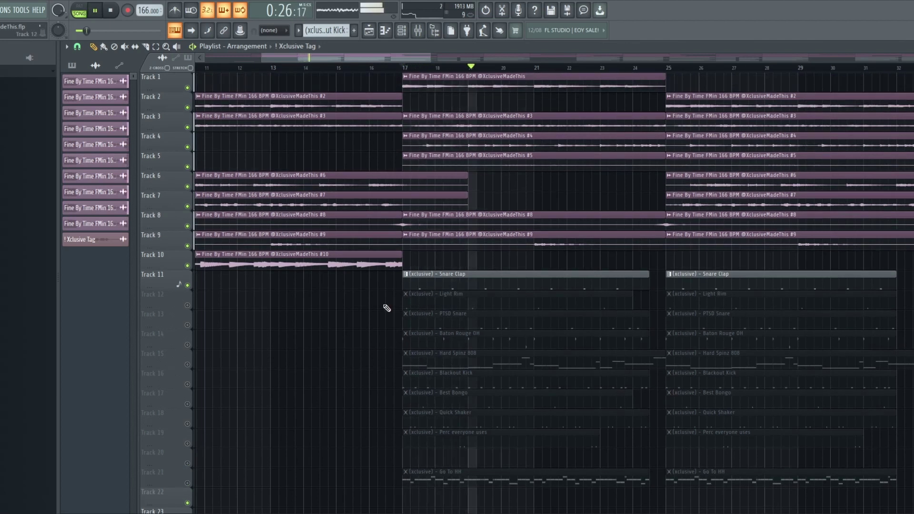
key(space)
click(187, 345)
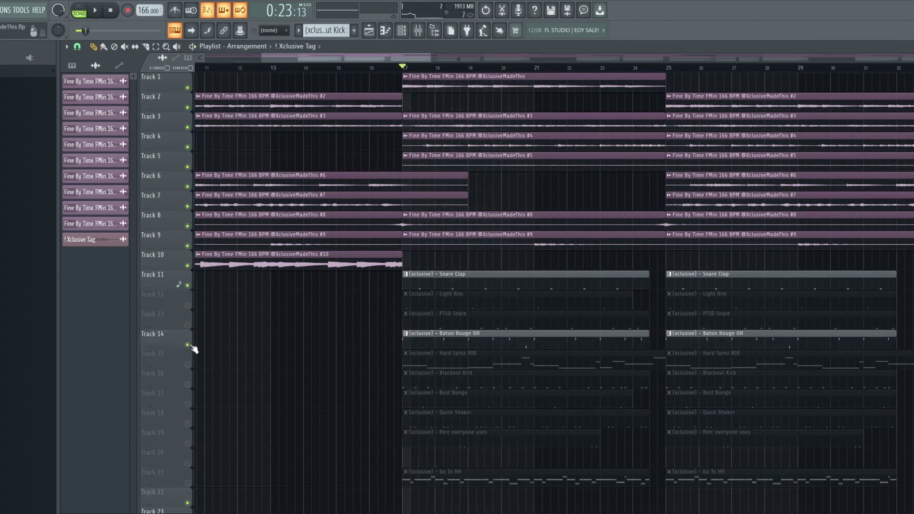
Step: Mute track 14 again, unmute the PTSD Snare on track 13, and view its notes while playing the beat from bar 17
click(188, 345)
click(188, 325)
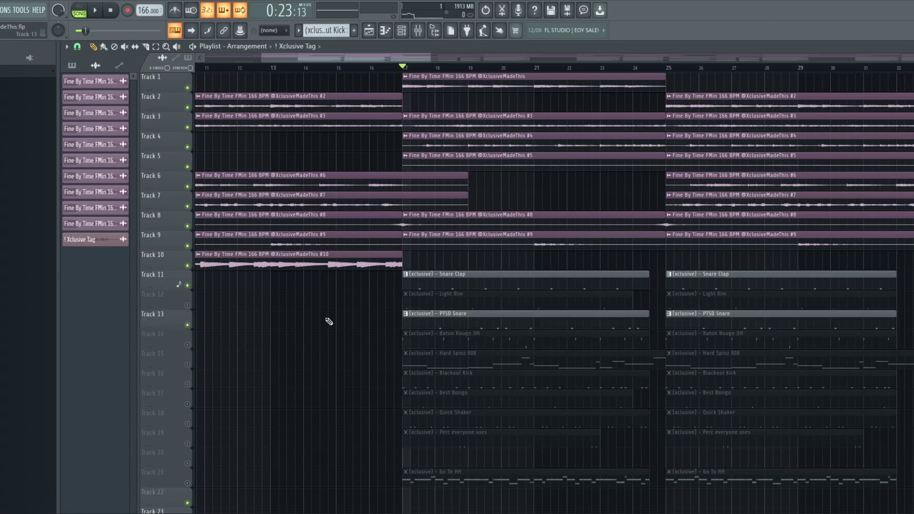
double_click(408, 317)
key(space)
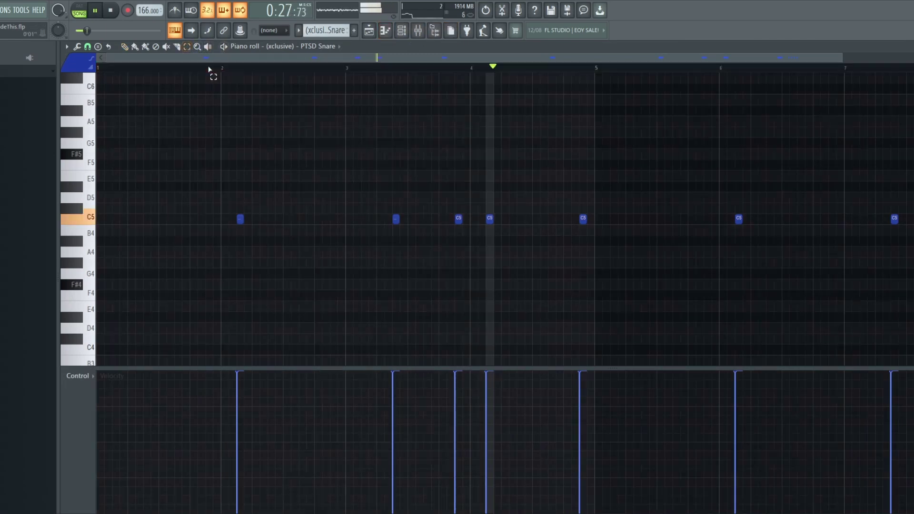
click(370, 30)
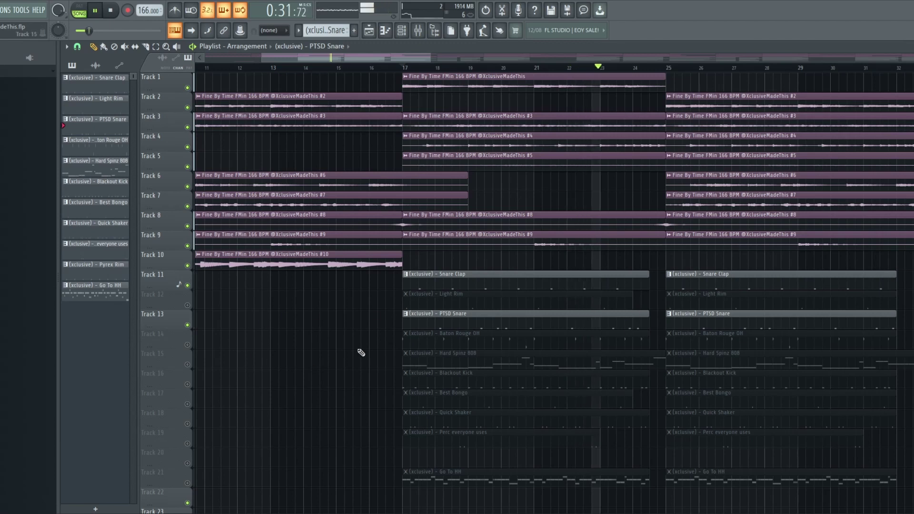
key(space)
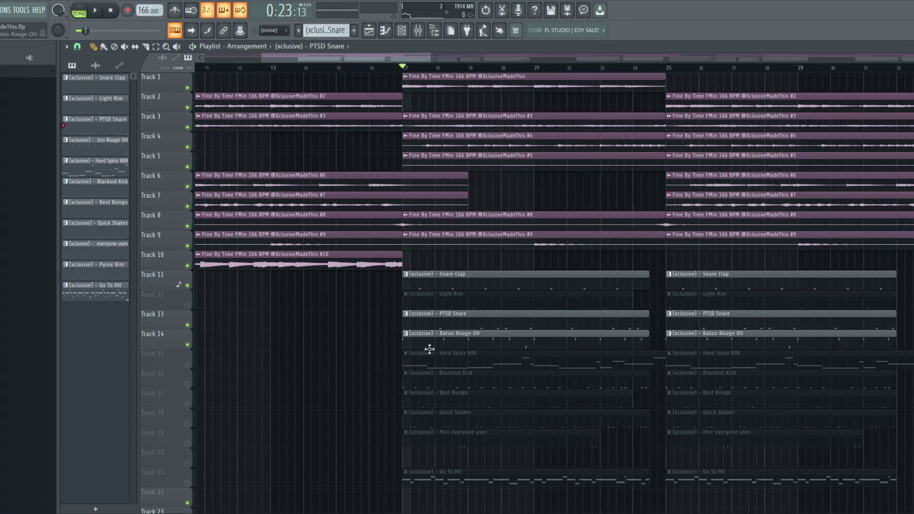
Step: Unmute the Baton Rouge OH on track 14 and view its piano roll notes while playing the beat from bar 17
double_click(438, 345)
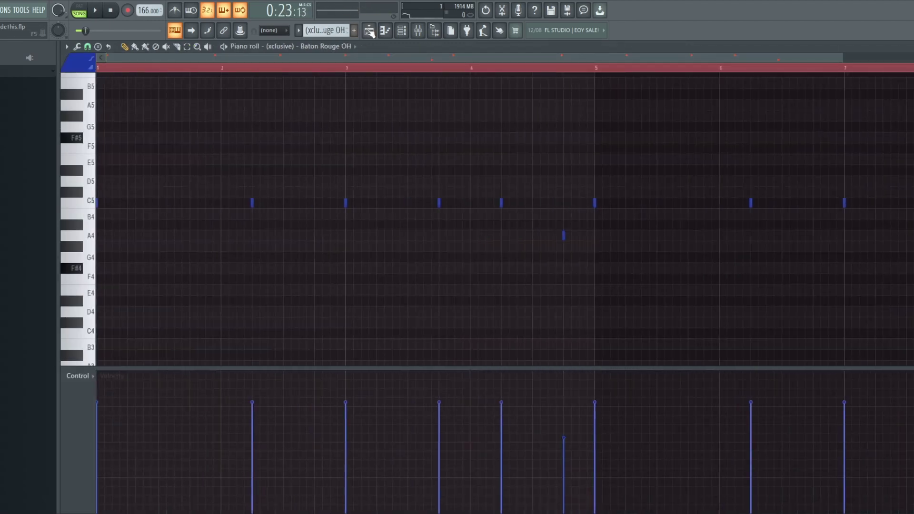
click(369, 31)
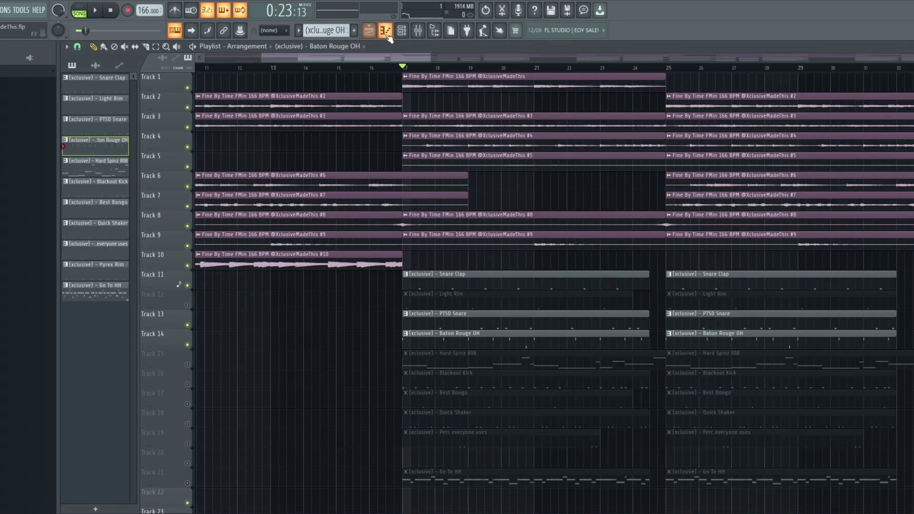
double_click(451, 339)
key(space)
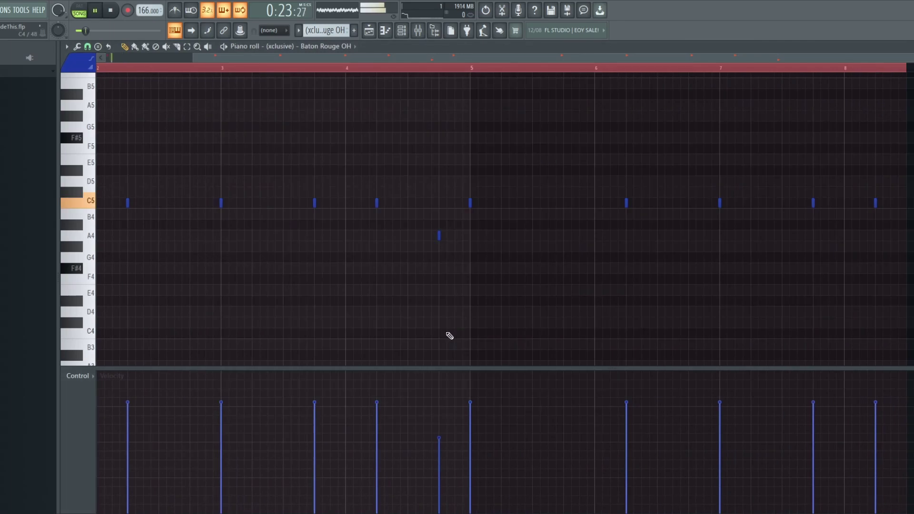
scroll(378, 117, left, 2)
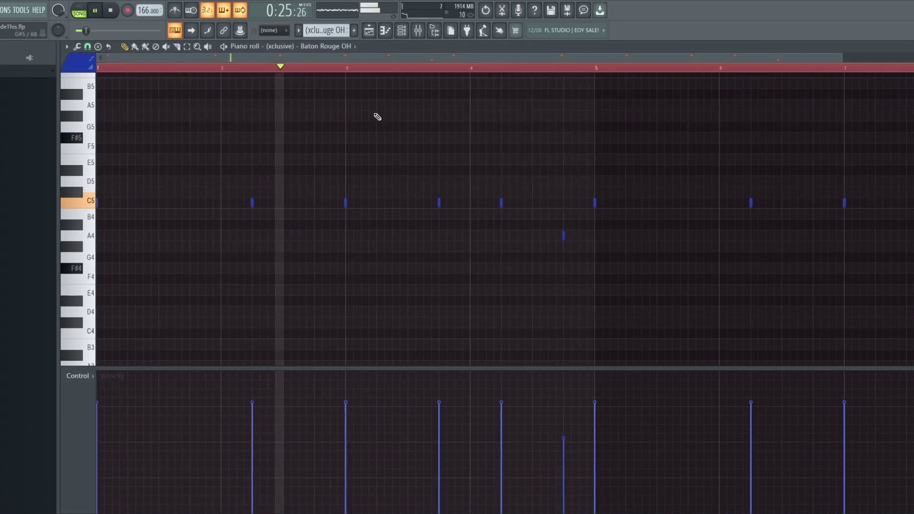
scroll(378, 117, down, 2)
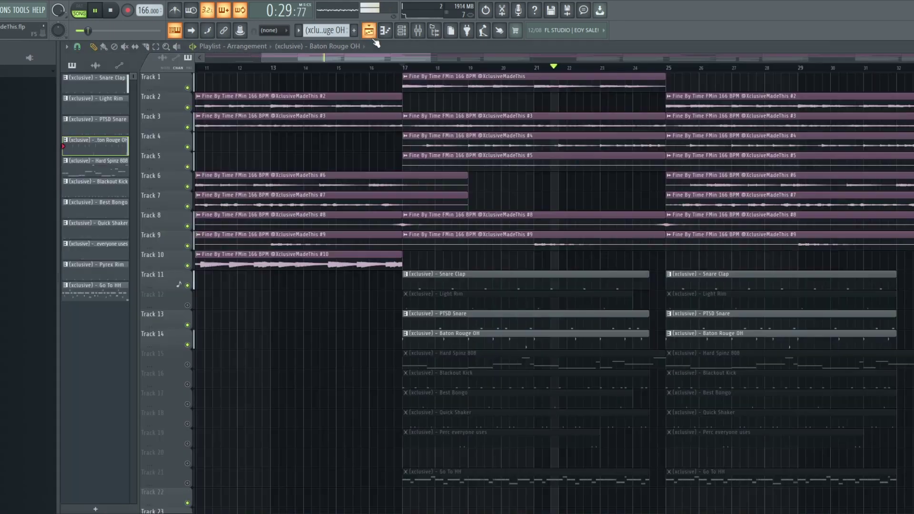
click(369, 30)
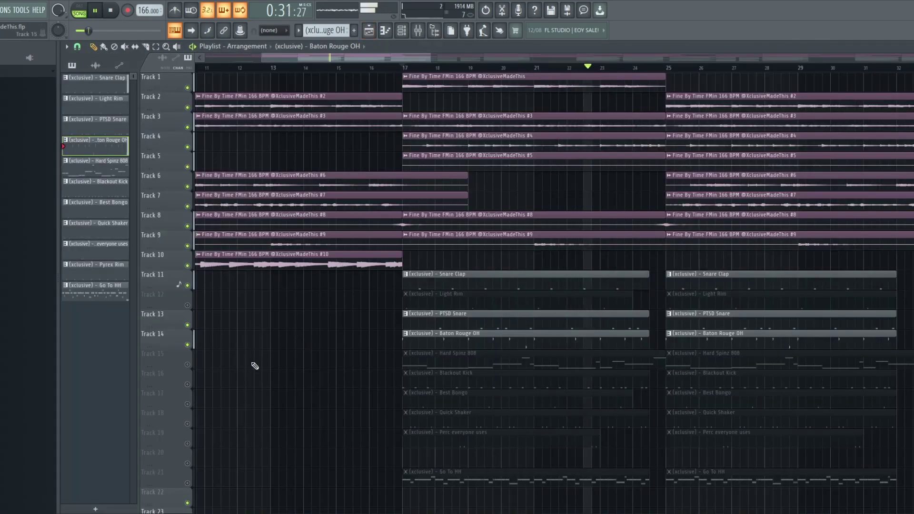
key(space)
key(Return)
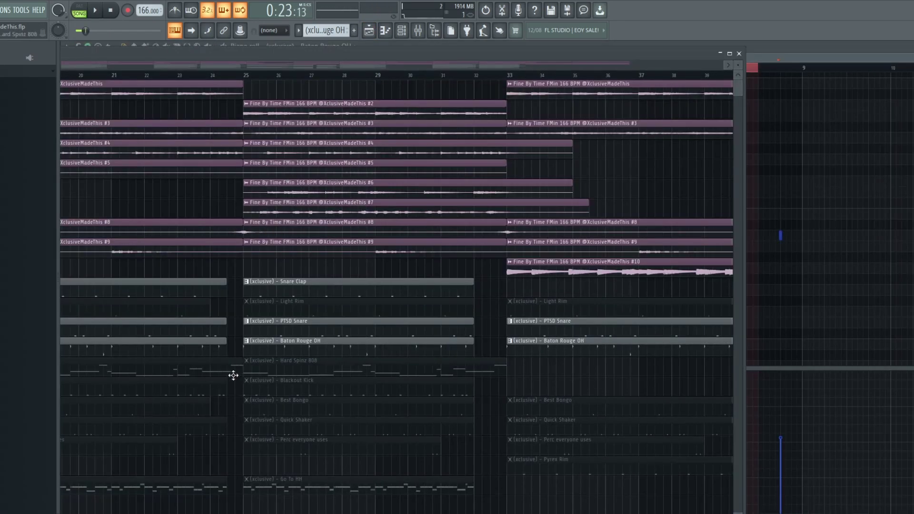
click(732, 55)
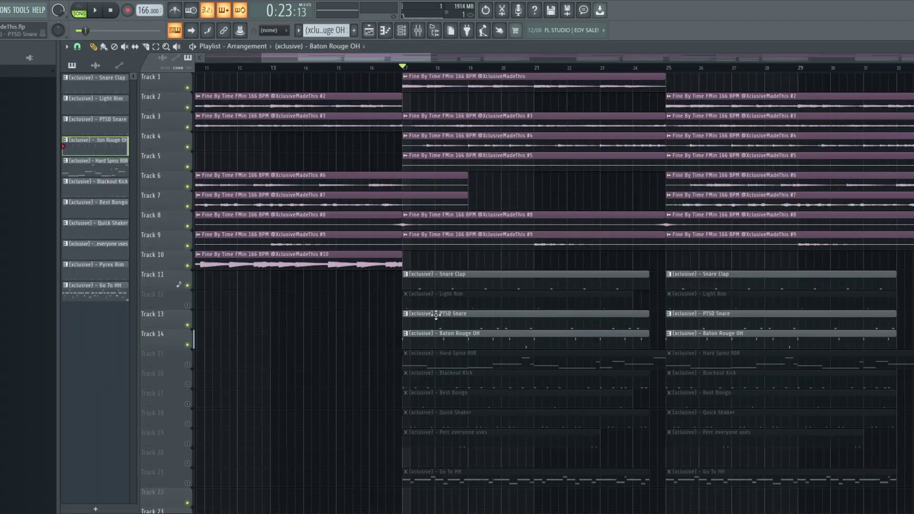
Step: Add the Best Bongo on track 17 and the Perc everyone uses on track 19, playing the beat from bar 17 after each
click(189, 404)
key(space)
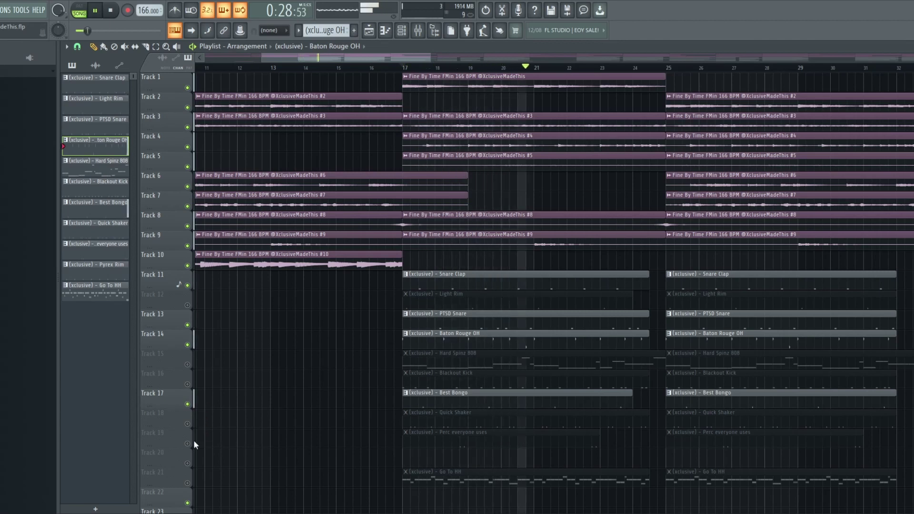
key(space)
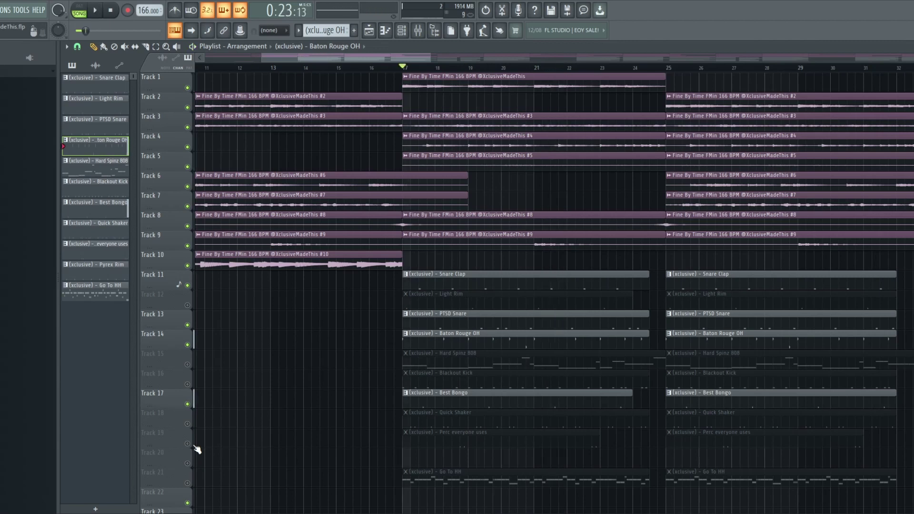
click(187, 445)
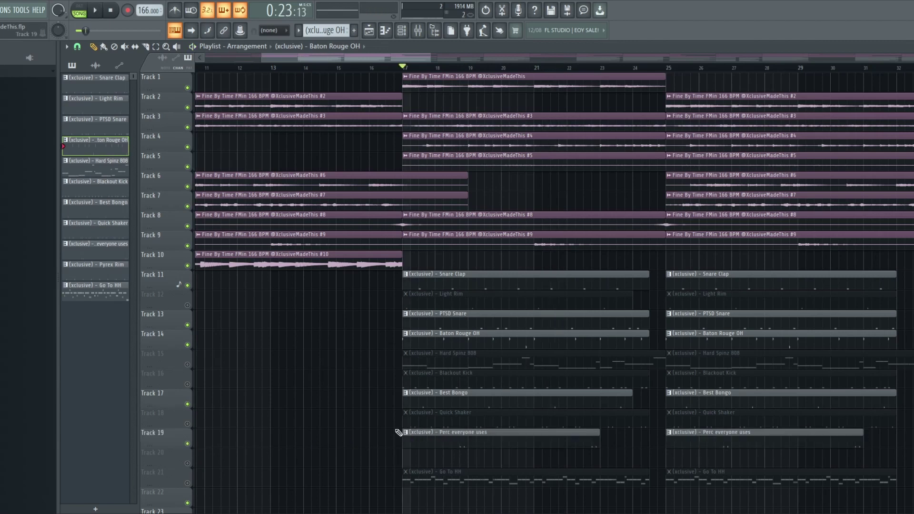
key(space)
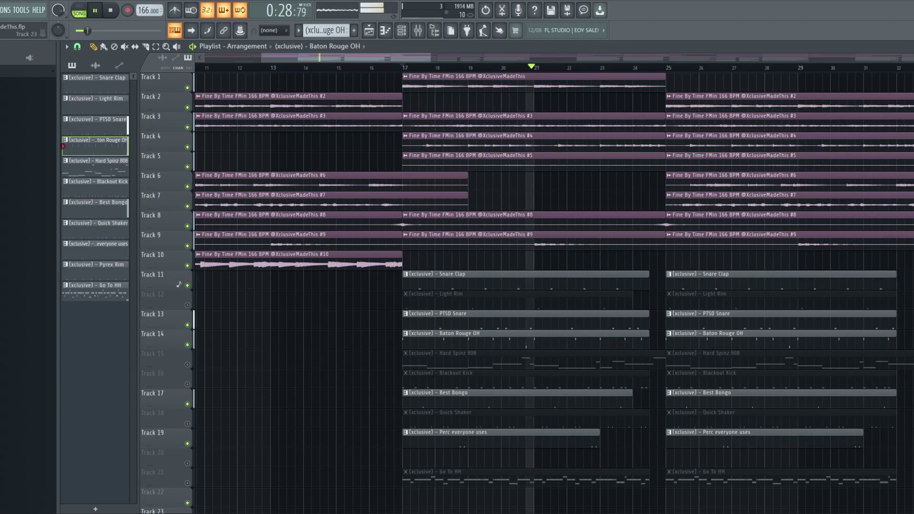
key(space)
Step: Unmute the Go To HH on track 21 and open its pattern in the piano roll, zoomed in on the opening bars
click(187, 483)
double_click(433, 473)
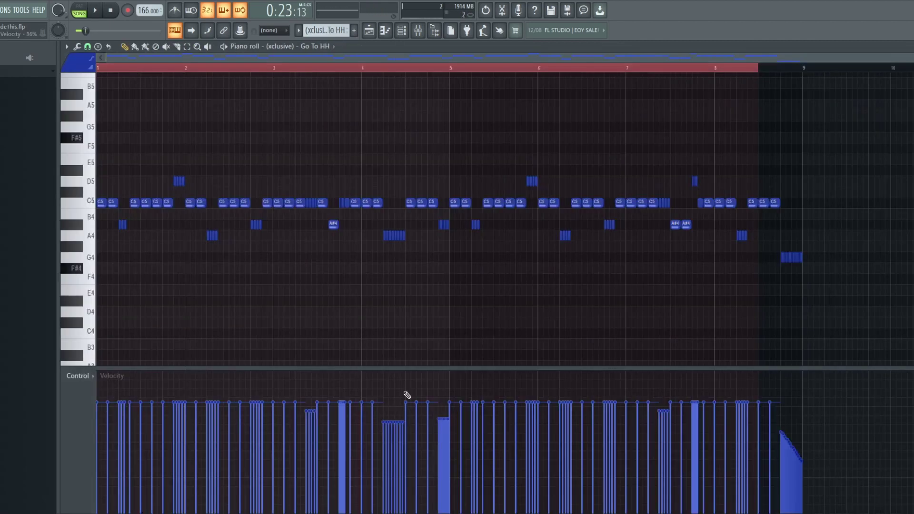
scroll(104, 262, up, 3)
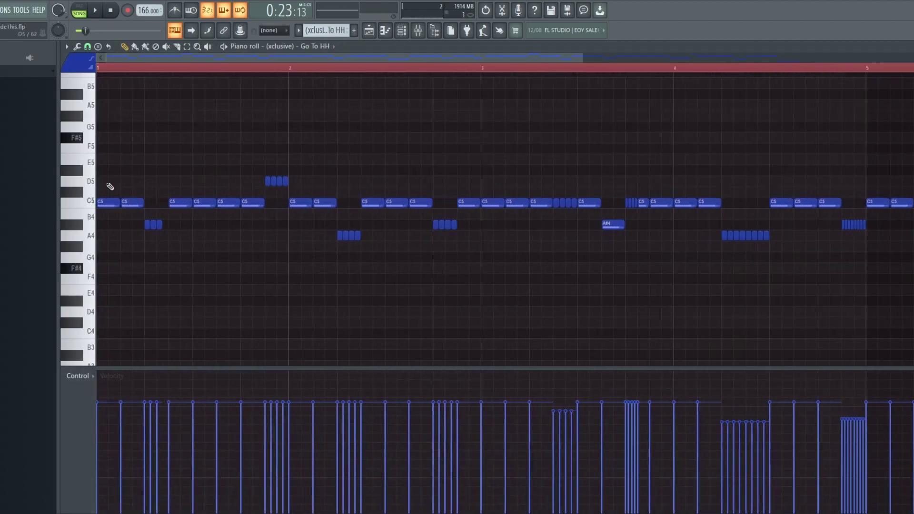
Step: Try chopping the last C5 hi-hat note of bar 1 into a four-note roll, and undo the chop
click(187, 46)
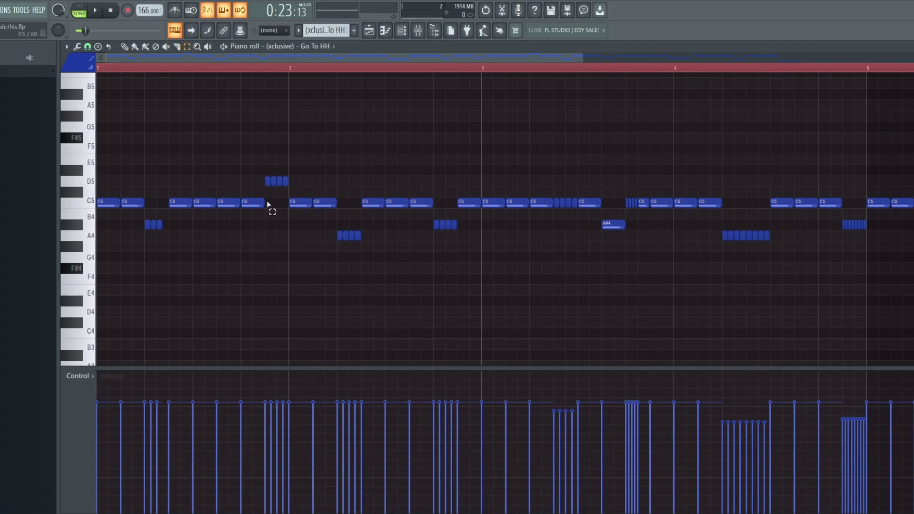
click(251, 206)
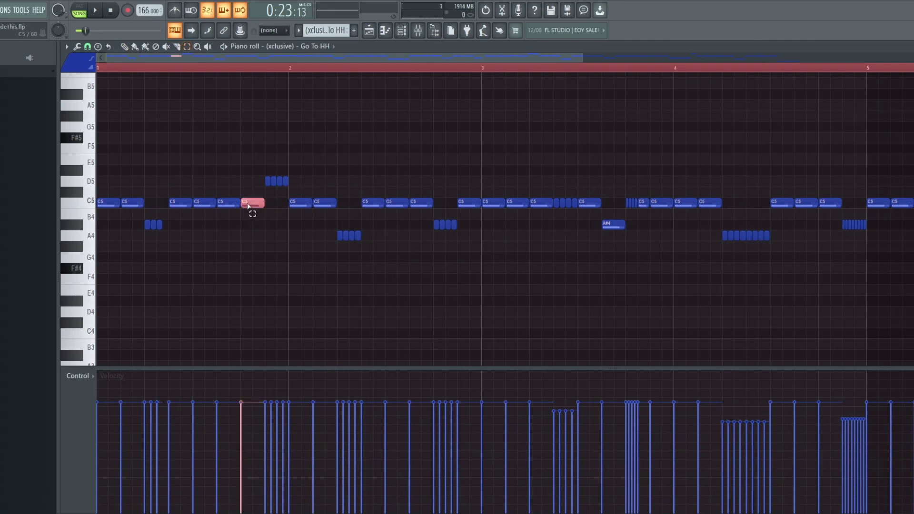
key(ctrl+u)
key(ctrl+z)
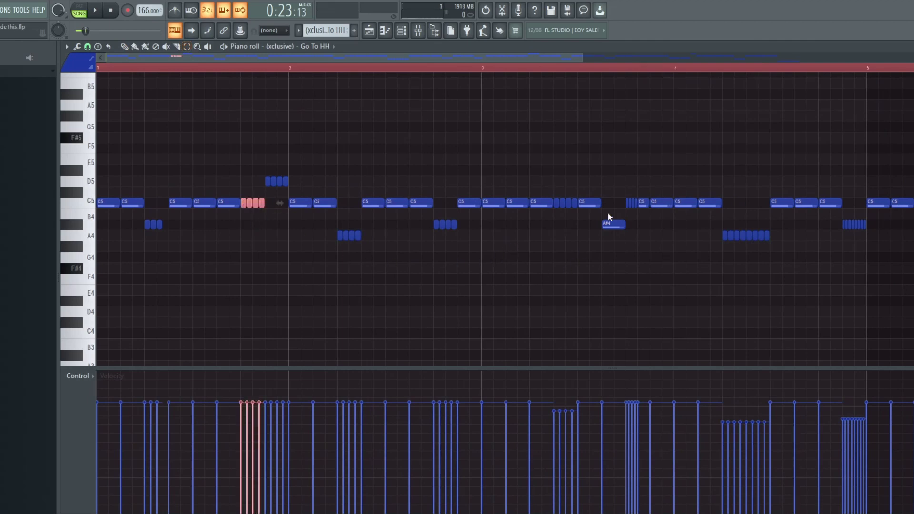
key(ctrl+z)
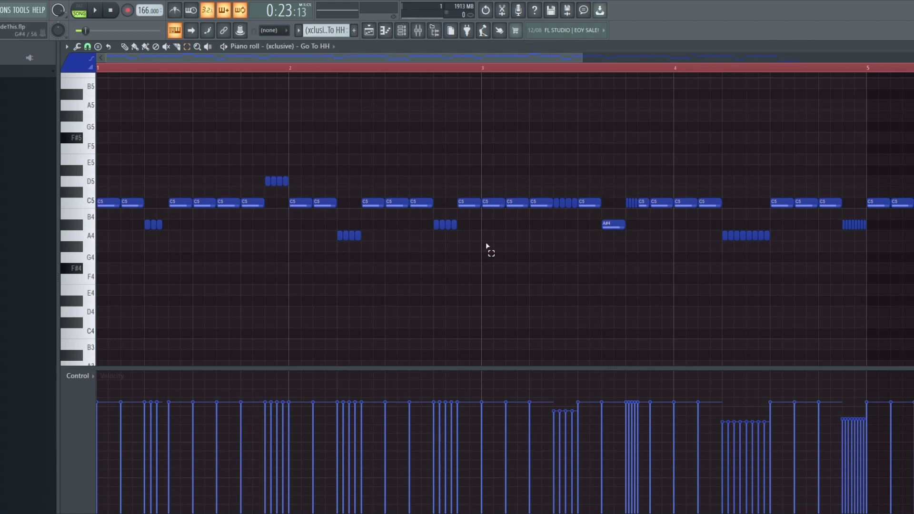
Step: Examine the rolls and pitch changes across the whole Go To HH pattern, and play it with the beat from bar 17
scroll(524, 245, down, 4)
scroll(571, 243, up, 2)
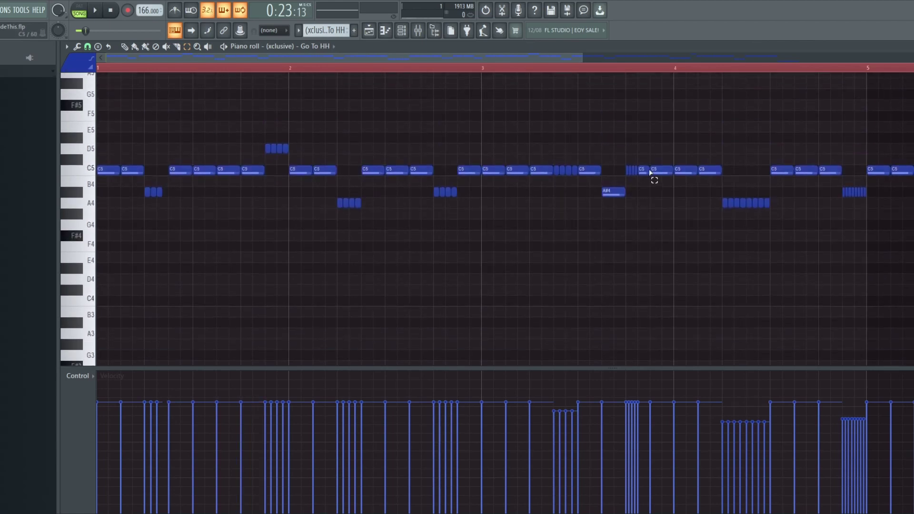
scroll(657, 182, down, 2)
scroll(434, 198, down, 2)
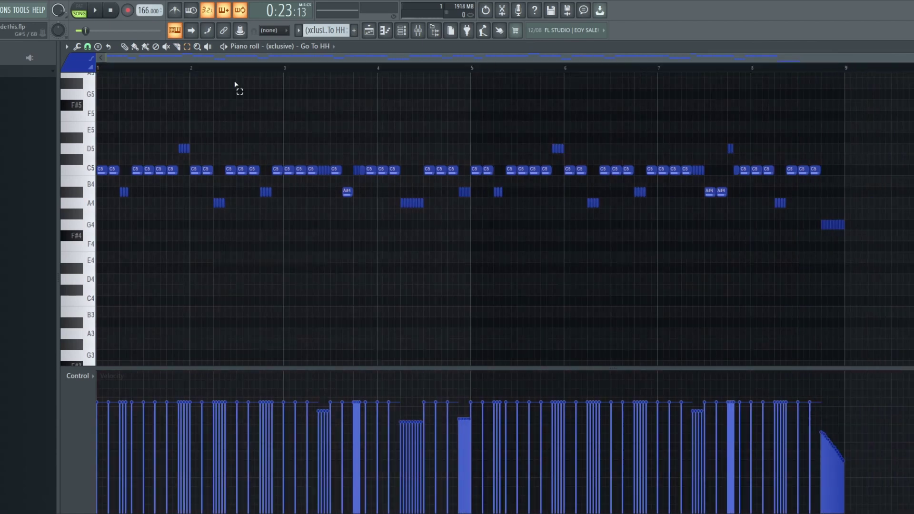
key(space)
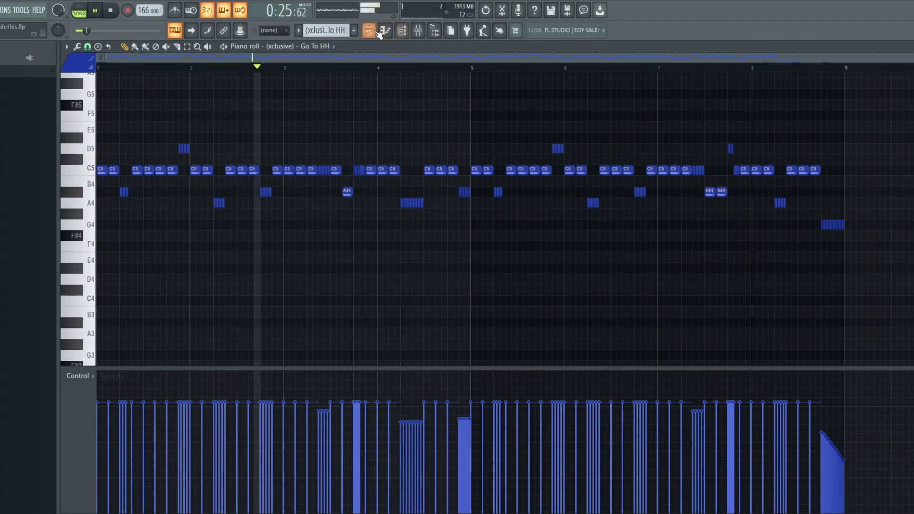
click(403, 30)
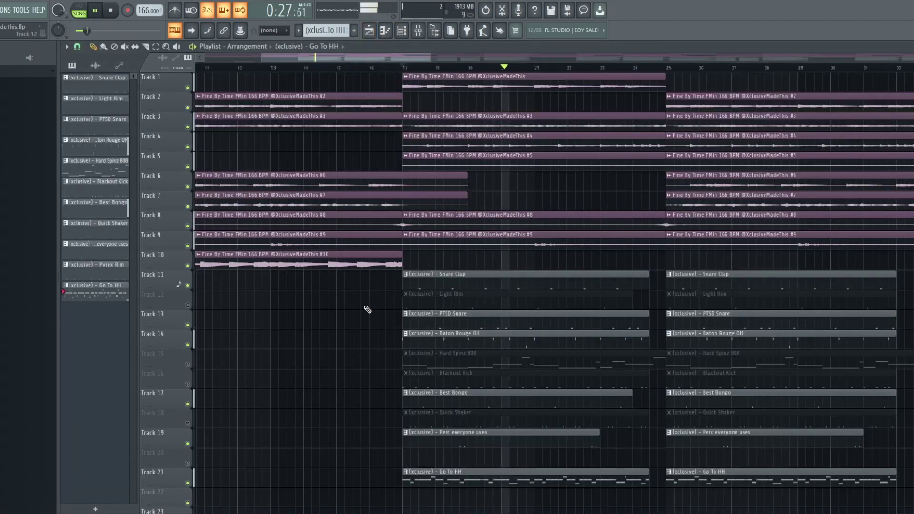
scroll(367, 310, down, 1)
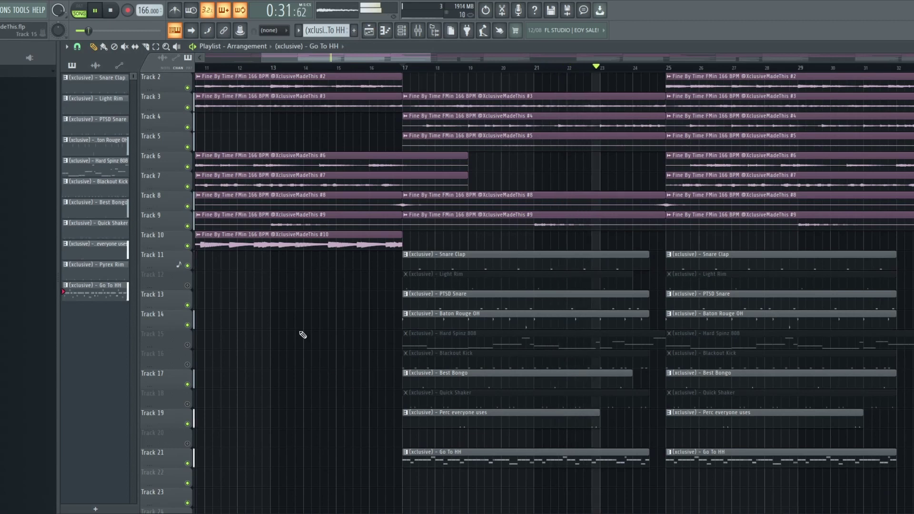
key(space)
Step: Unmute the Light Rim on track 12, open its notes in the piano roll and play the beat from bar 17
click(187, 285)
double_click(473, 284)
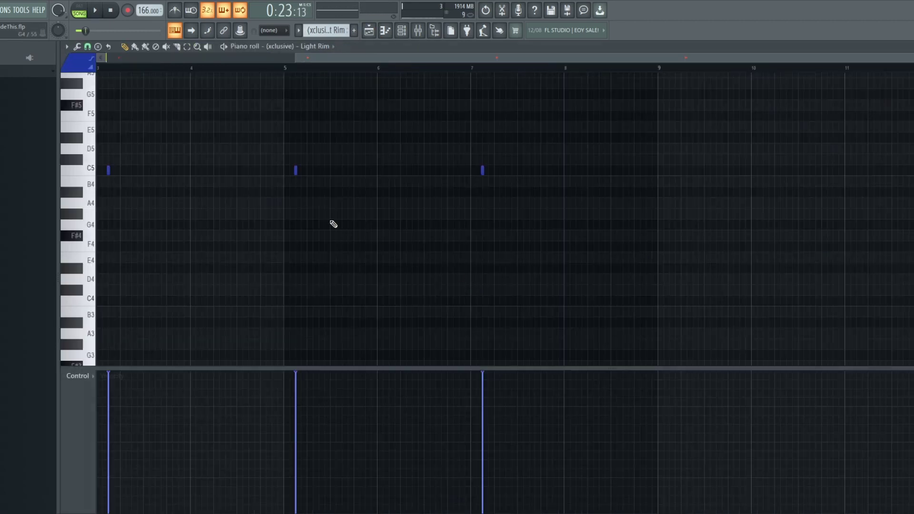
key(space)
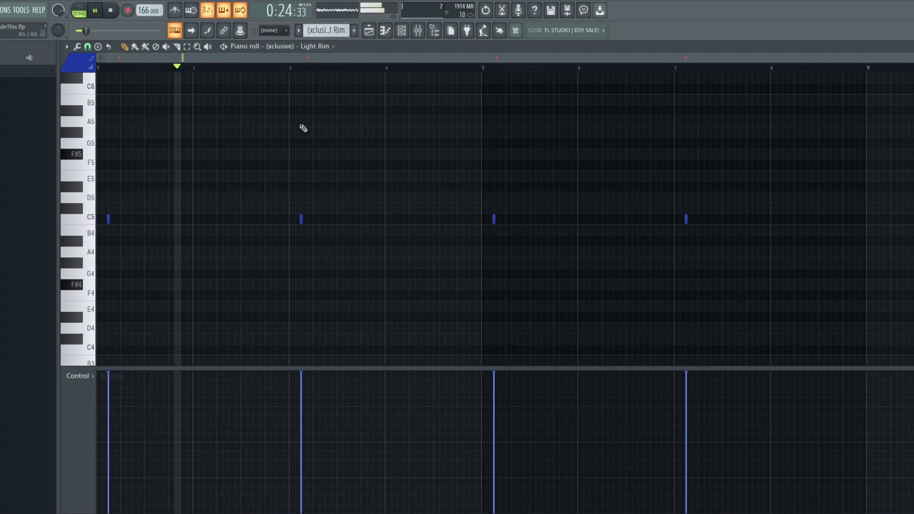
Step: Stop playback, inspect the Light Rim's sampler settings and waveform, and return to the arrangement
click(402, 30)
key(space)
click(567, 187)
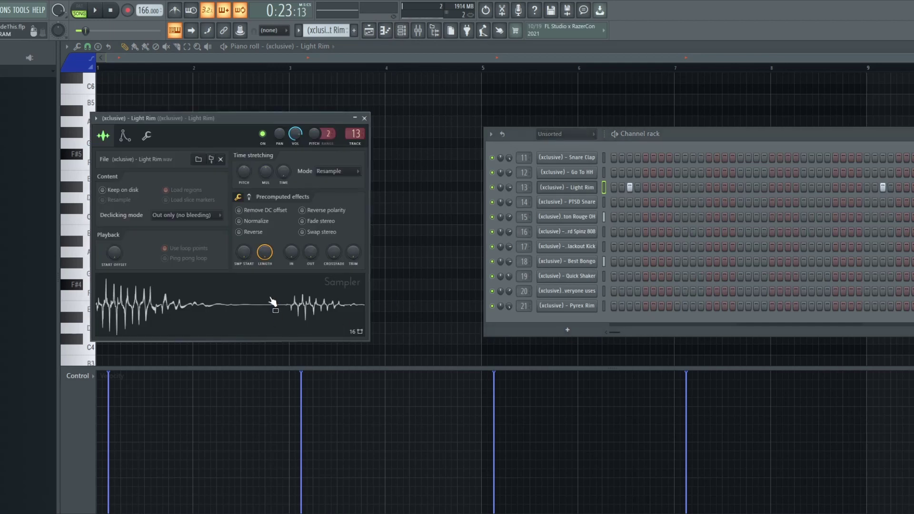
click(370, 31)
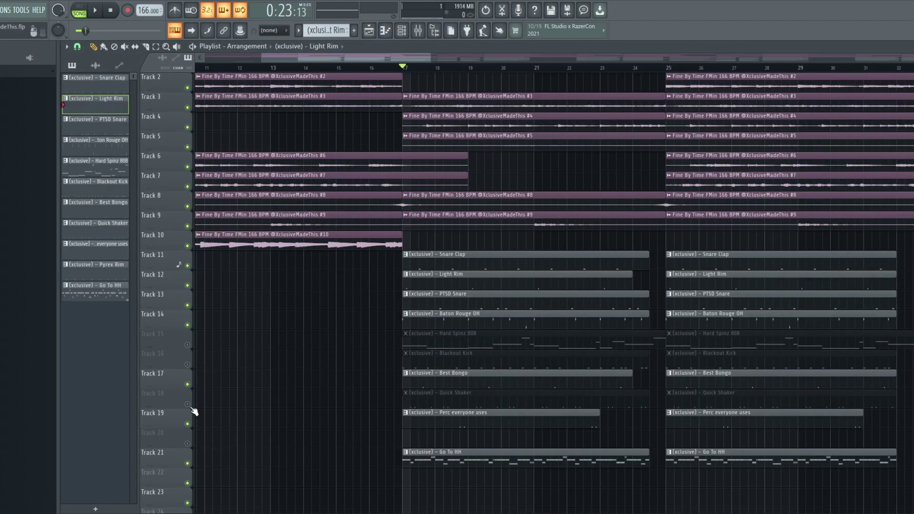
Step: Unmute the Quick Shaker on track 18, look over its pattern, and play the arrangement with it from bar 17
double_click(530, 395)
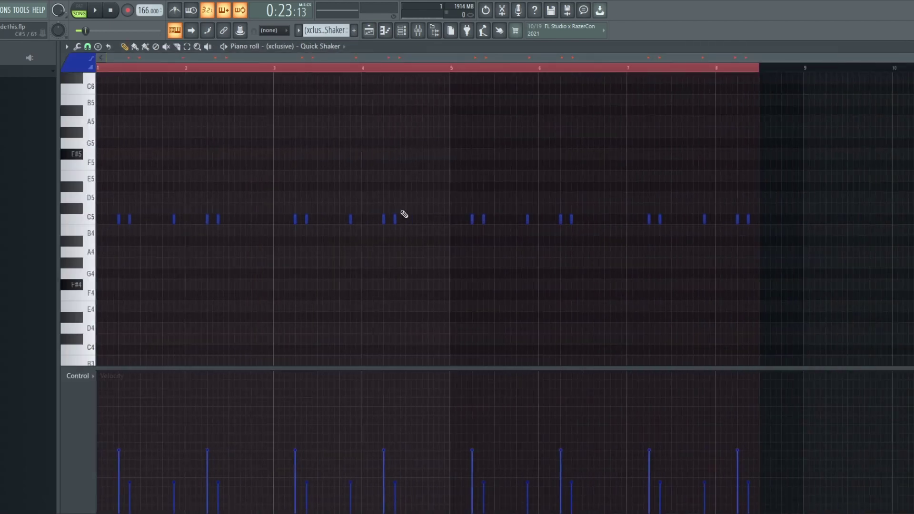
click(369, 31)
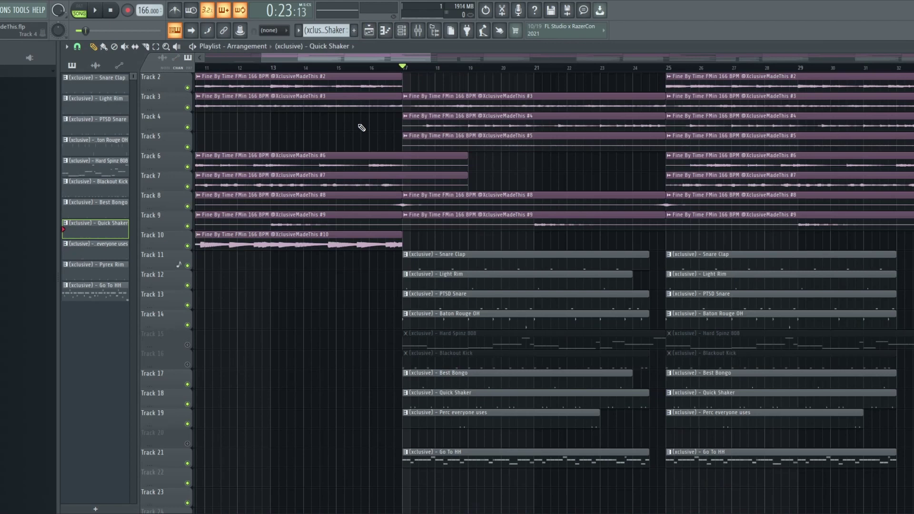
key(space)
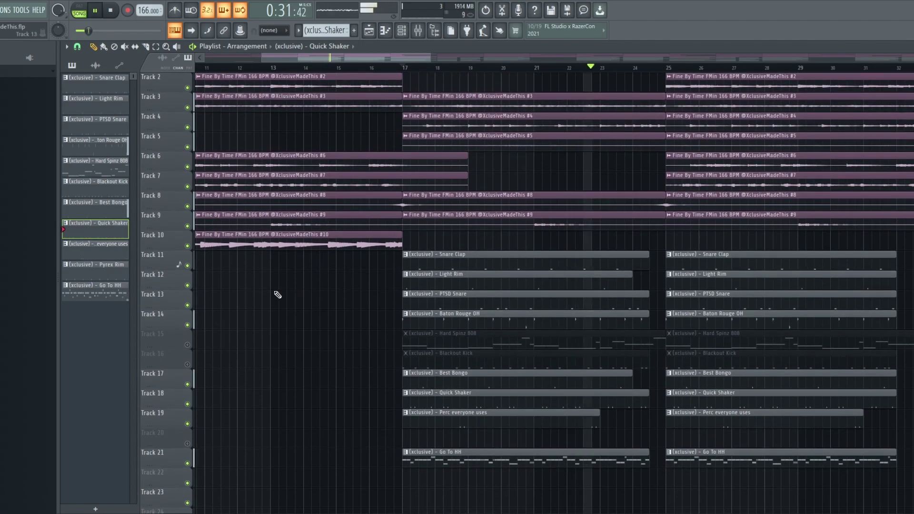
key(space)
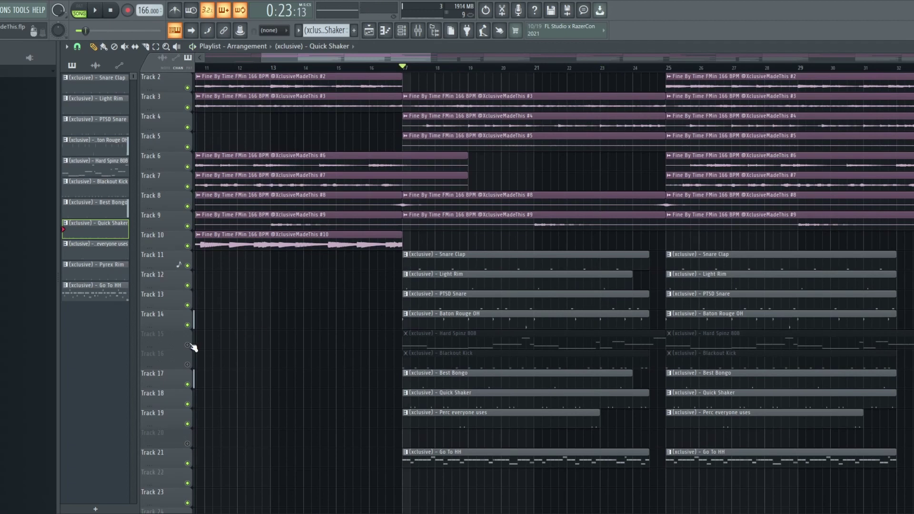
Step: Unmute the Hard Spinz 808 on track 15, keep the Blackout Kick on track 16 muted, and play the beat from bar 17
click(189, 345)
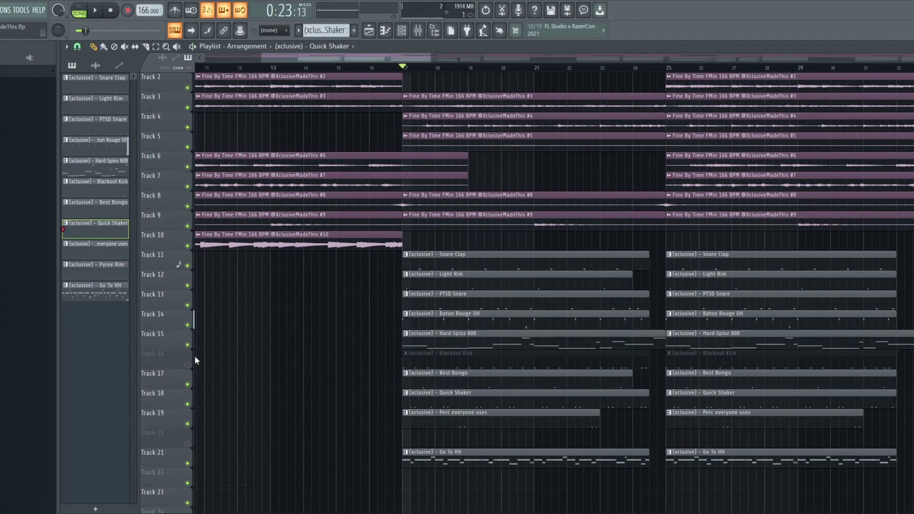
click(189, 365)
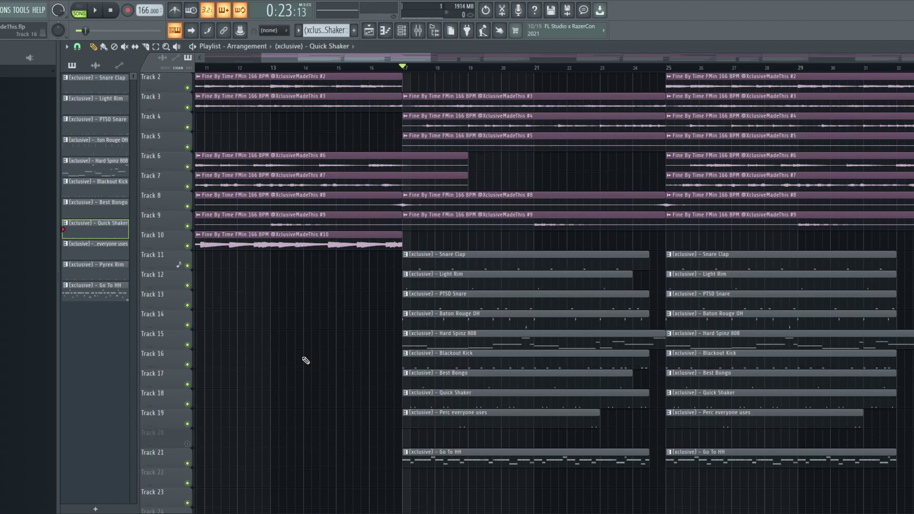
double_click(489, 343)
key(space)
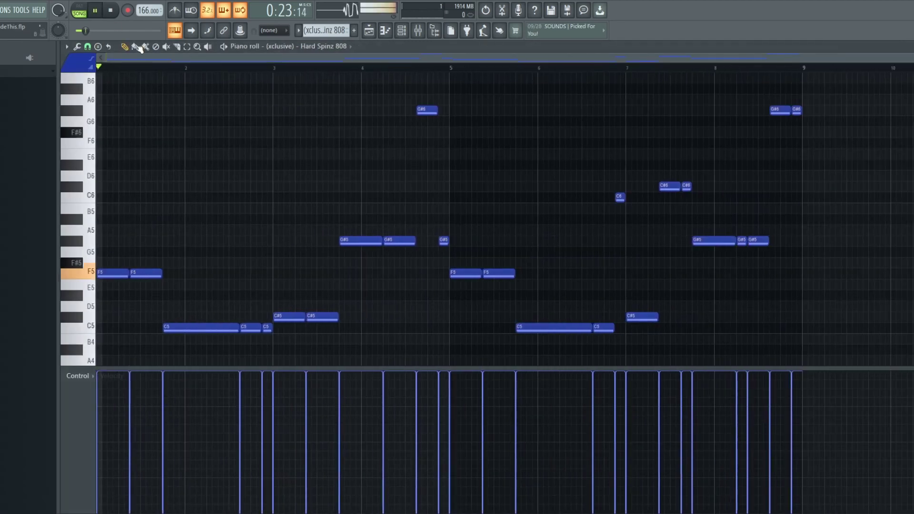
key(F5)
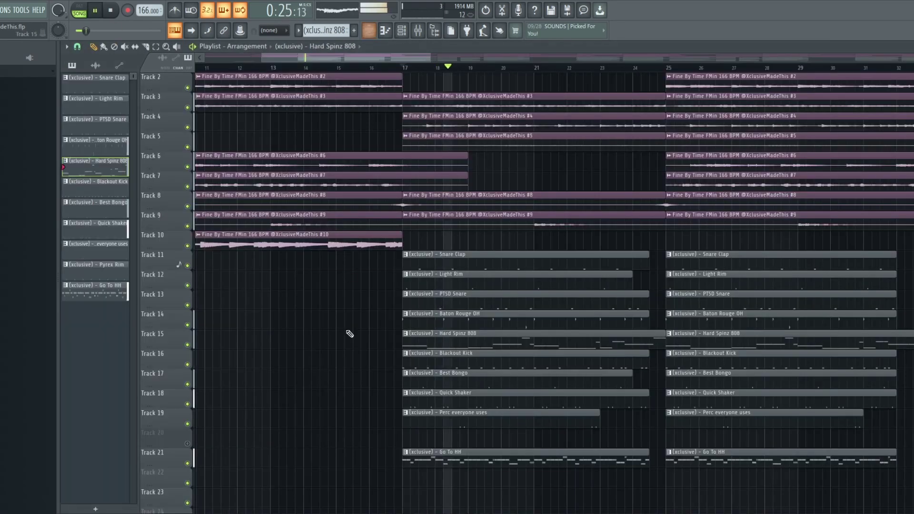
key(space)
key(space)
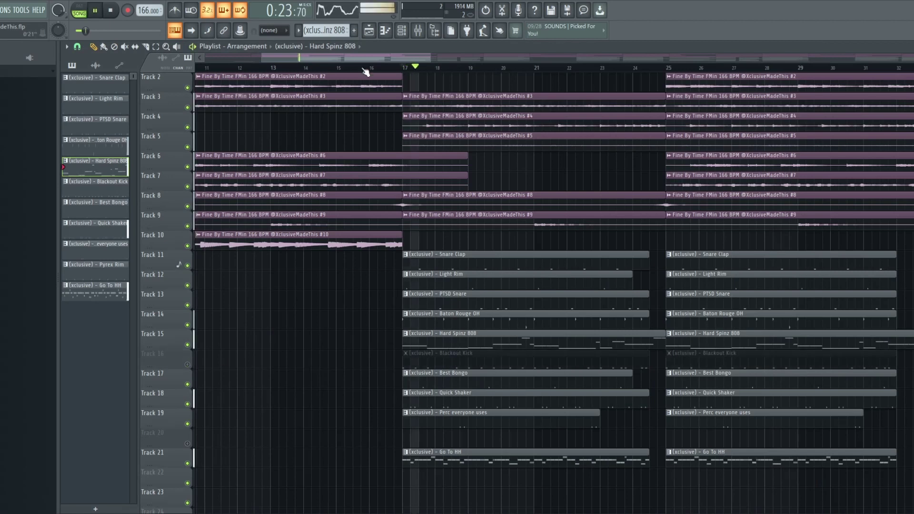
Step: Follow the Hard Spinz 808 notes in the piano roll while the beat plays, and stop playback at the end of the pattern
key(F7)
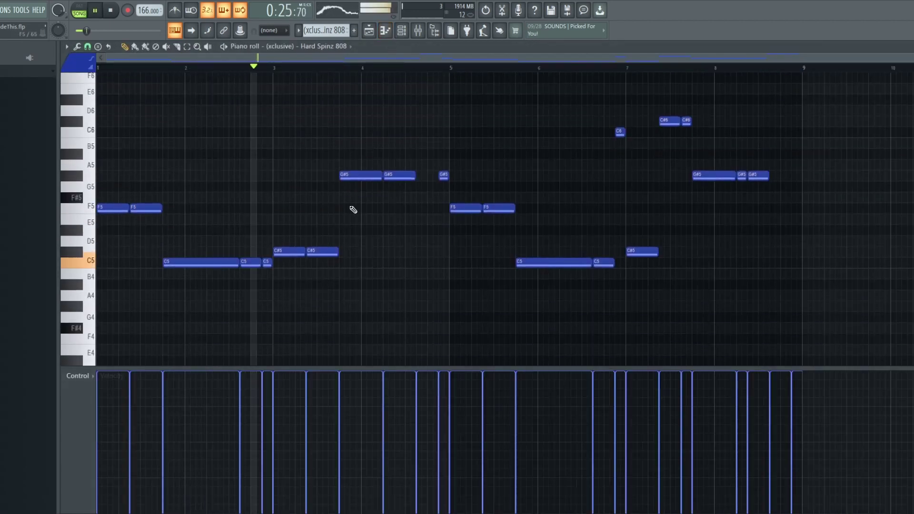
scroll(342, 211, down, 1)
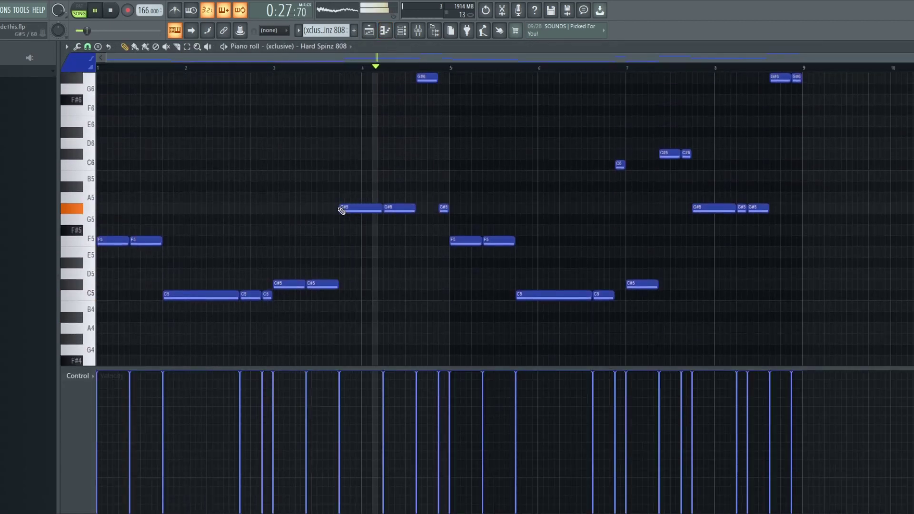
scroll(342, 211, up, 1)
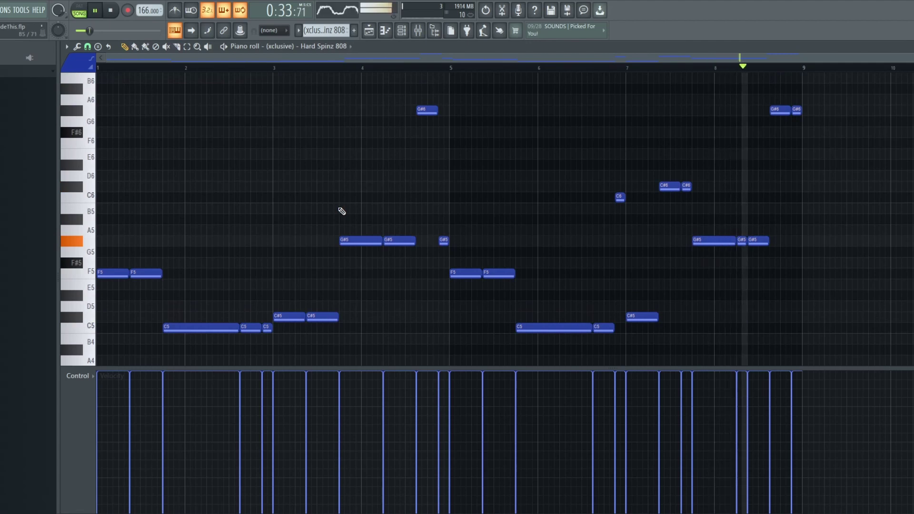
key(space)
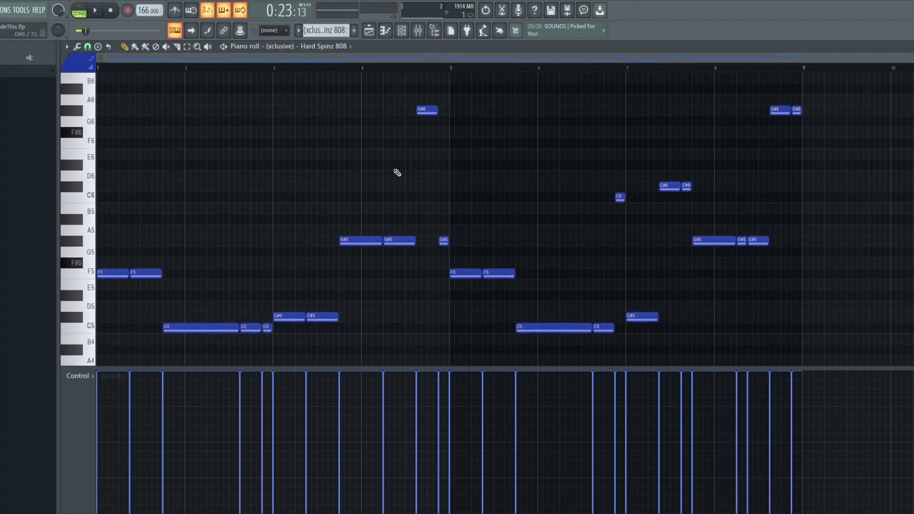
Step: Try lowering the two C#6 notes of the 808 in bar 7 by one octave, and undo the change
click(186, 46)
drag(669, 205, 693, 185)
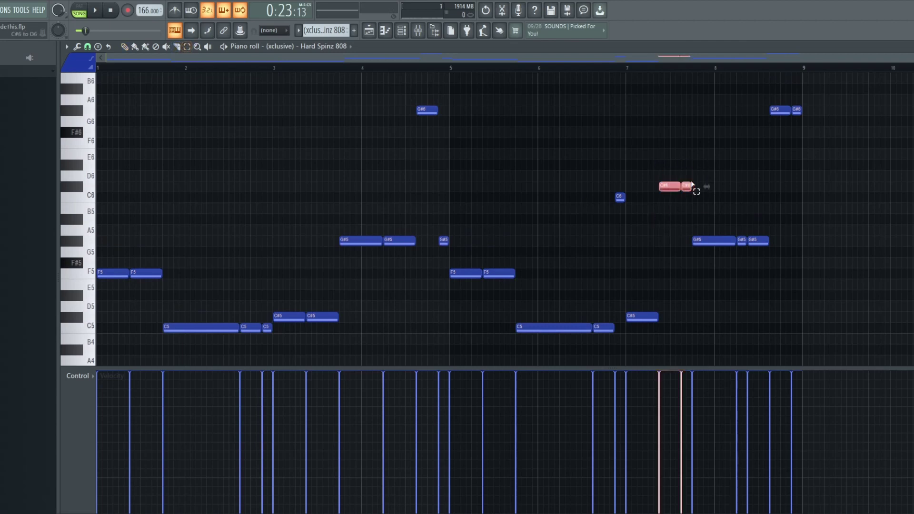
key(ctrl+Down)
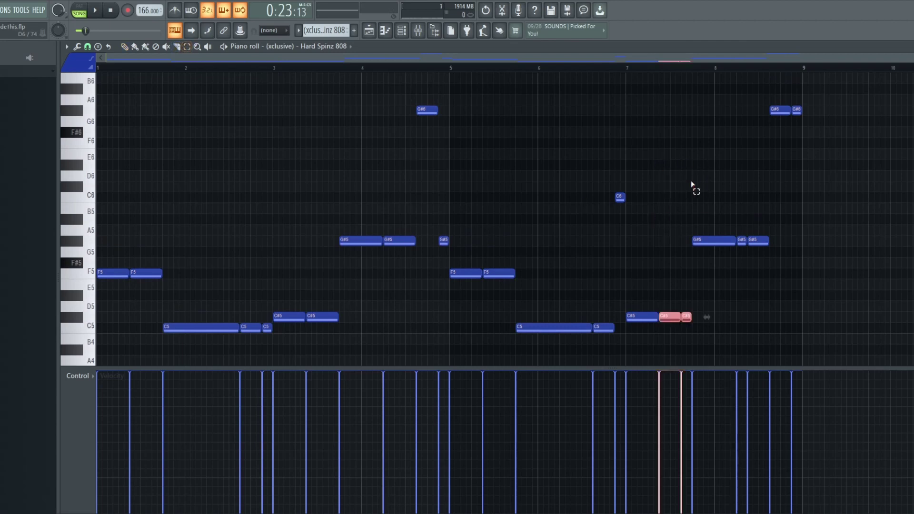
key(ctrl+z)
click(653, 237)
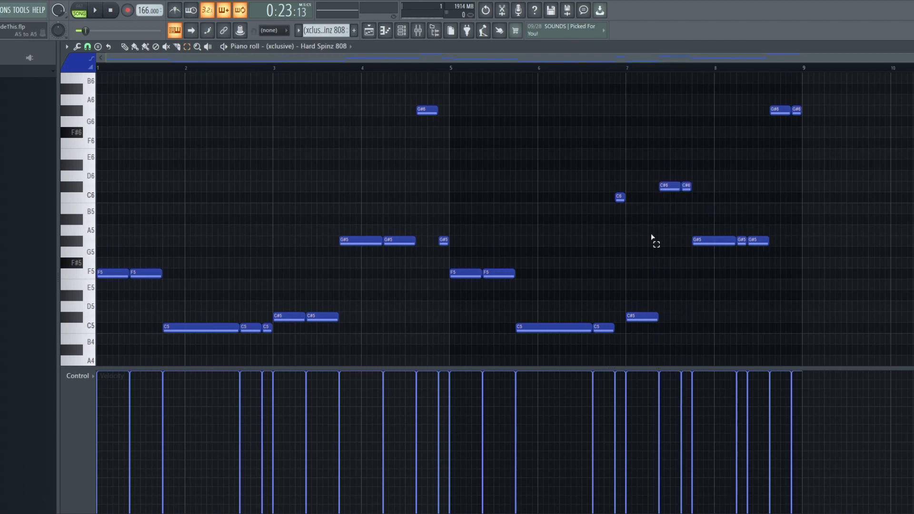
Step: Try lowering the 808's G#6 note in bar 4 by one octave, undo it, and switch back to the Draw tool
click(423, 112)
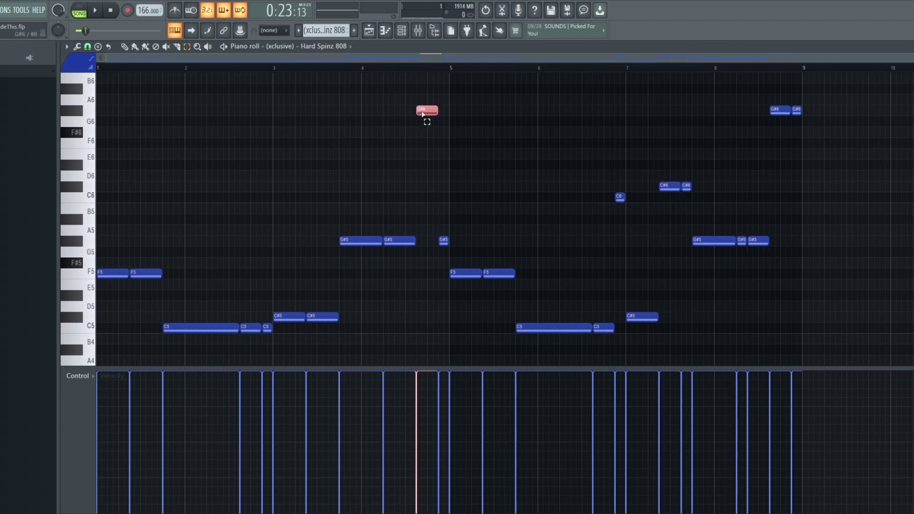
key(ctrl+Down)
key(ctrl+z)
click(199, 92)
click(125, 47)
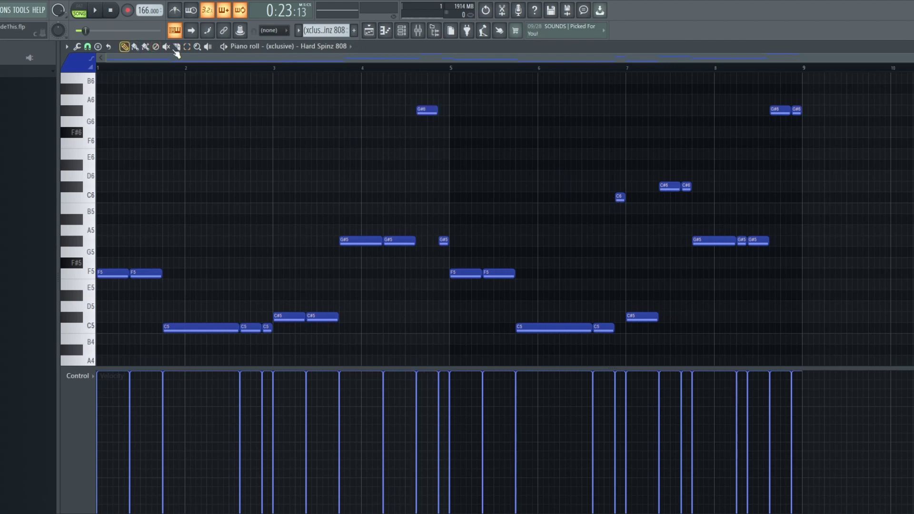
Step: Unmute the Blackout Kick on track 16, view its notes in the piano roll, and play the arrangement with it from bar 17
click(373, 29)
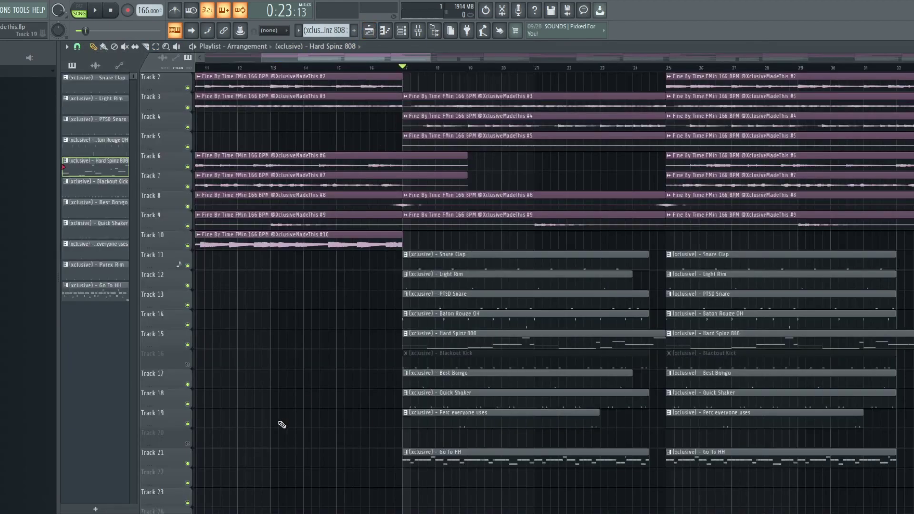
click(188, 366)
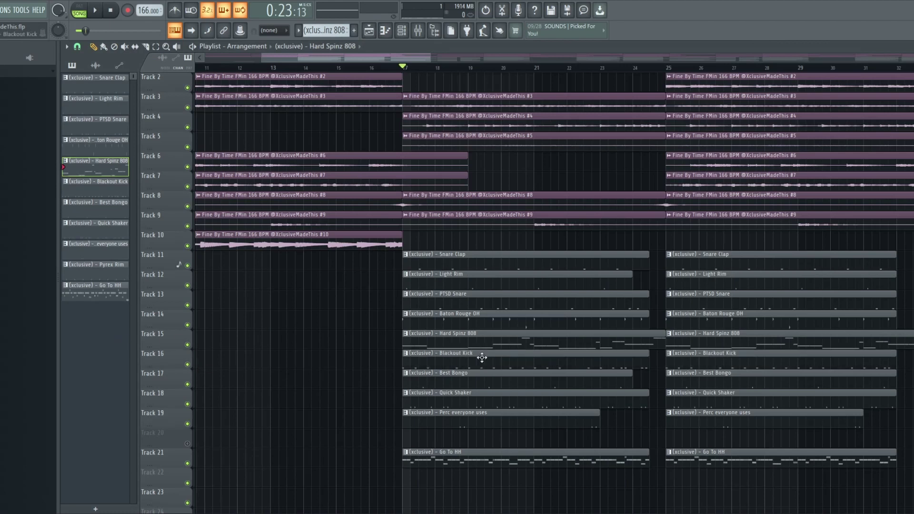
double_click(481, 357)
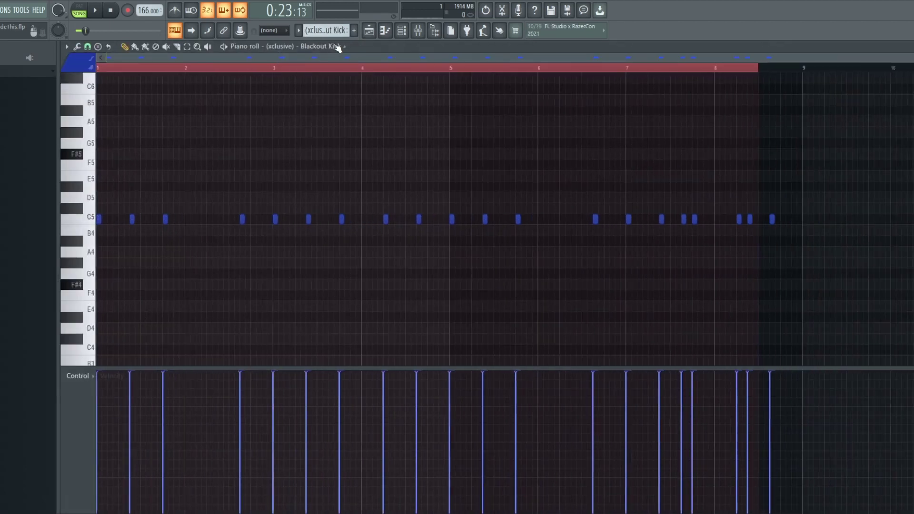
key(space)
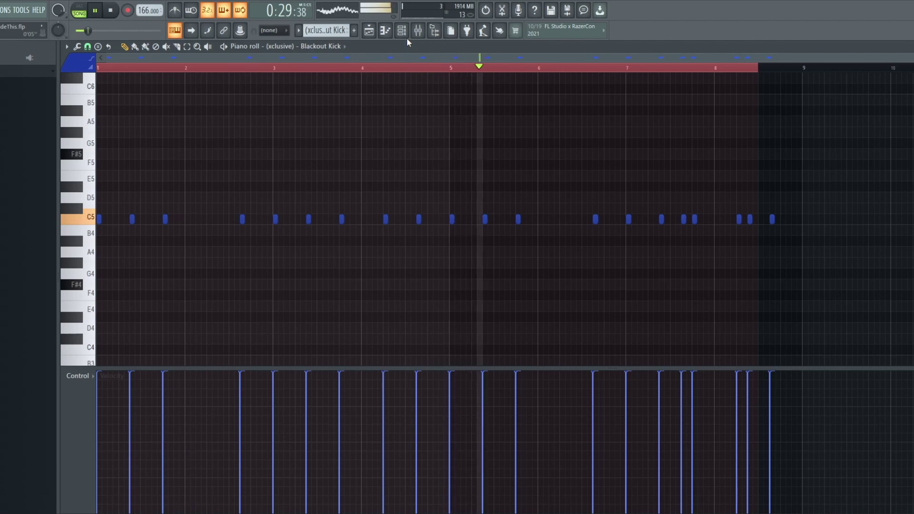
click(378, 31)
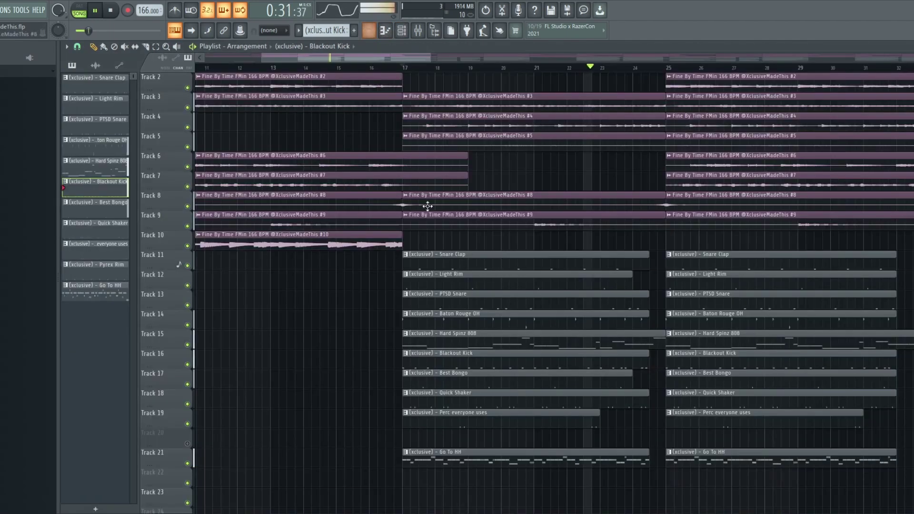
key(space)
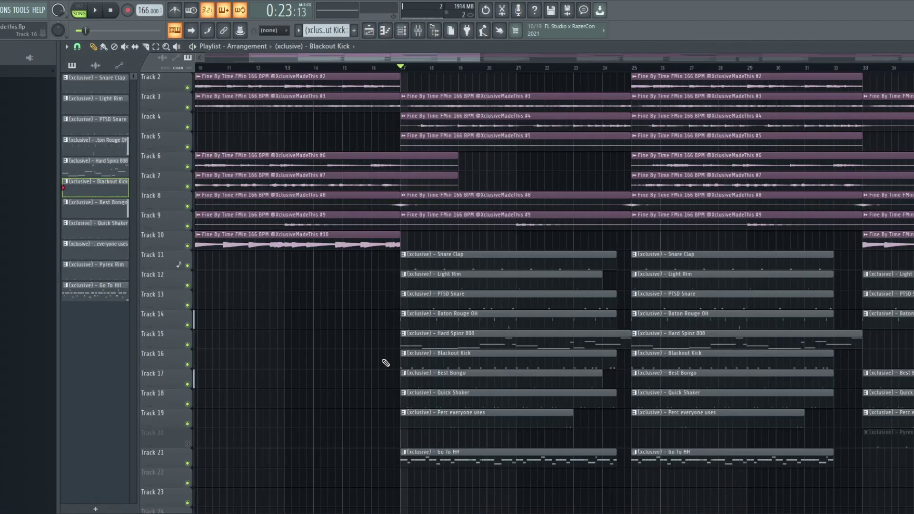
Step: Unmute the Pyrex Rim on track 20, view its notes in the piano roll, and play the arrangement with it from bar 33
scroll(385, 363, down, 8)
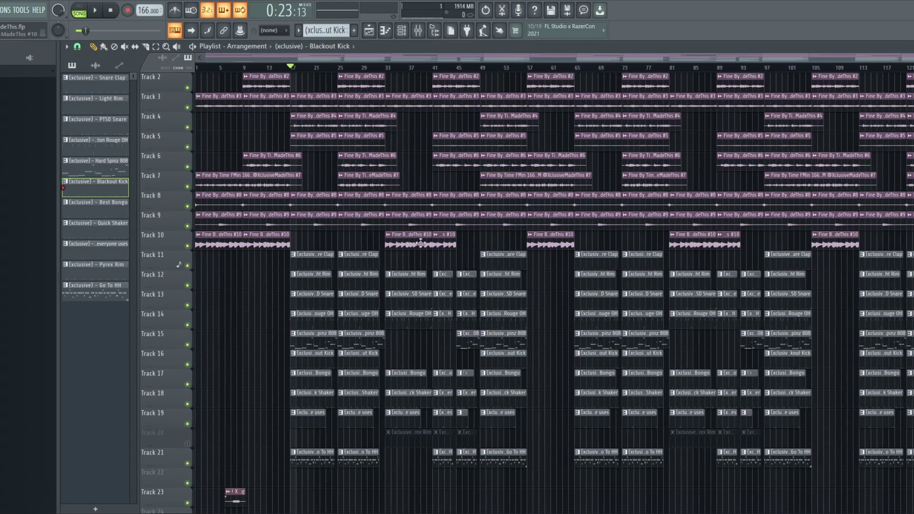
scroll(419, 243, up, 6)
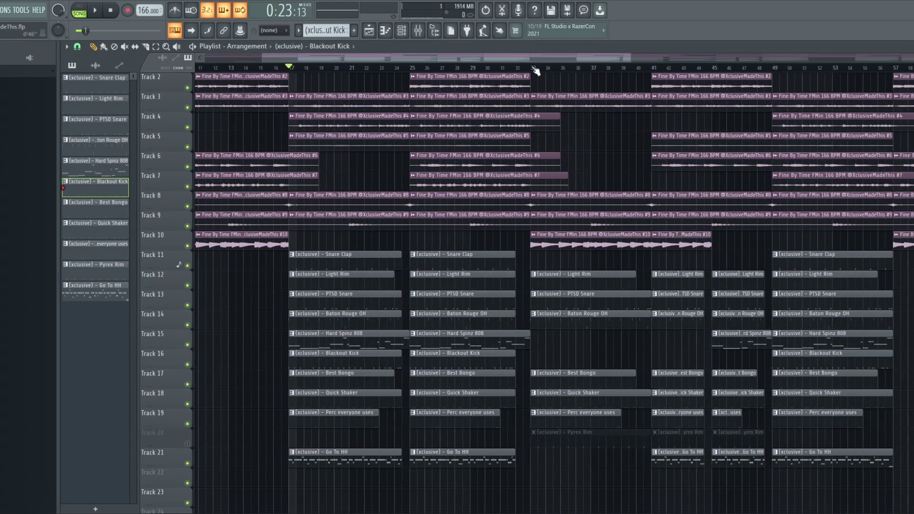
click(536, 71)
click(188, 444)
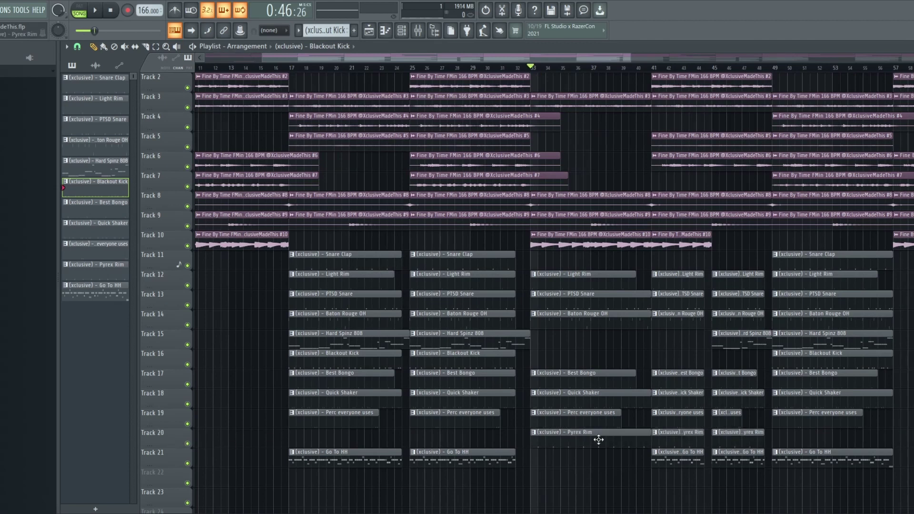
double_click(598, 441)
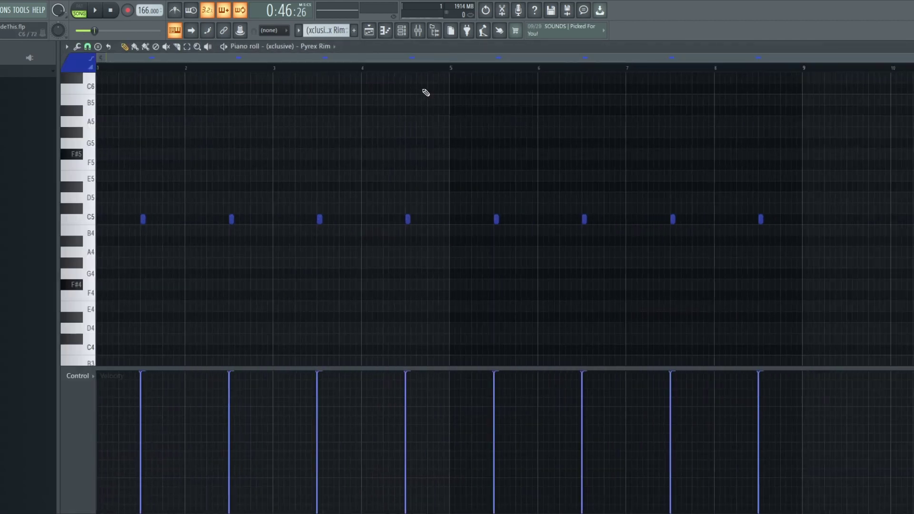
key(space)
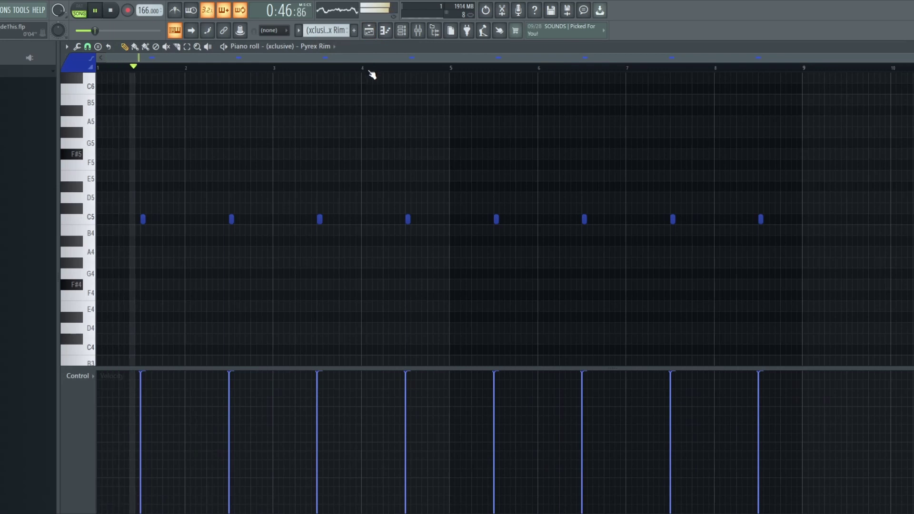
click(370, 30)
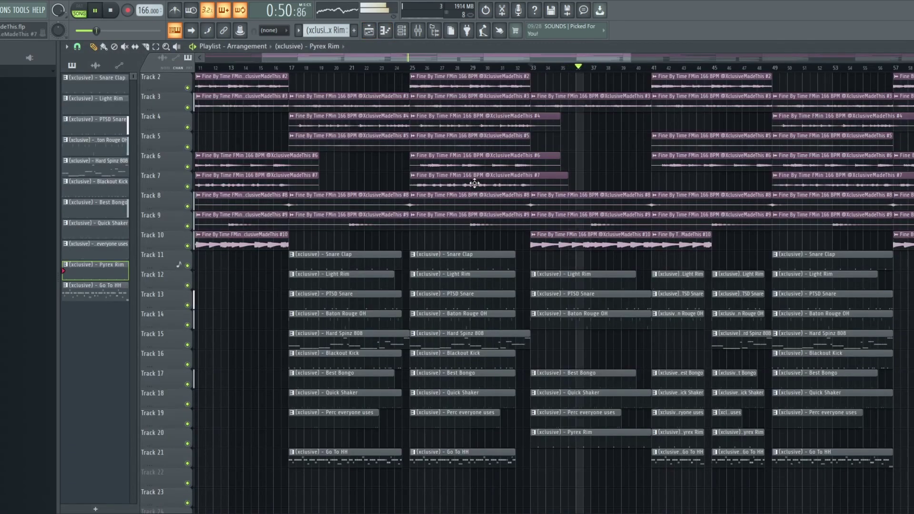
key(space)
Step: Play the arrangement from bar 29 through the transition at bar 33, stop, and return the playhead to the song's start
click(474, 70)
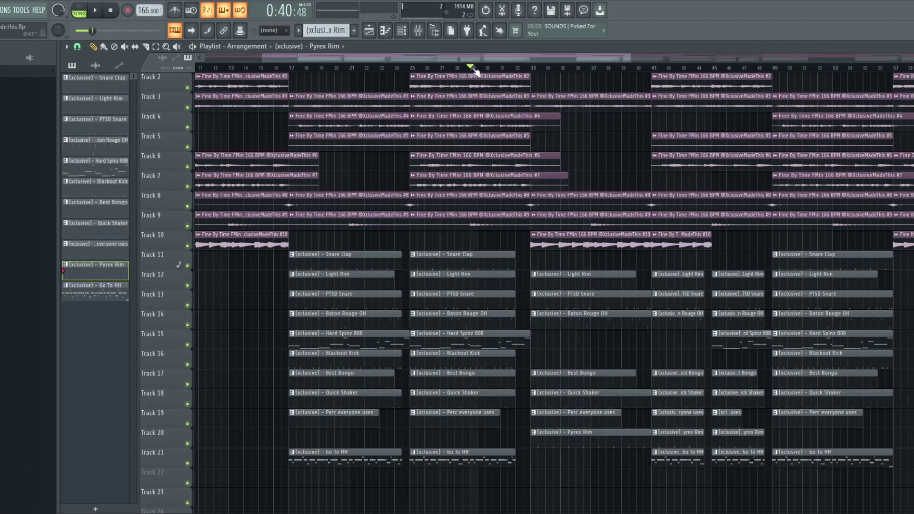
key(space)
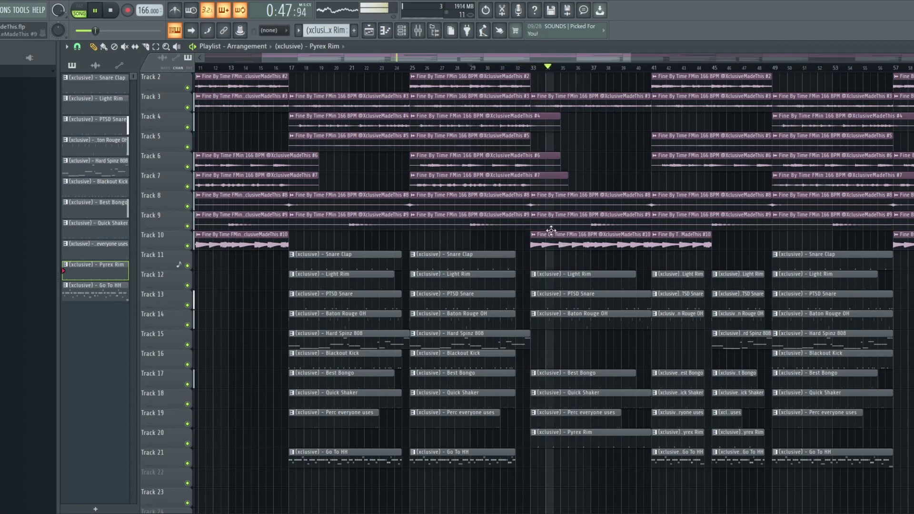
scroll(503, 237, down, 4)
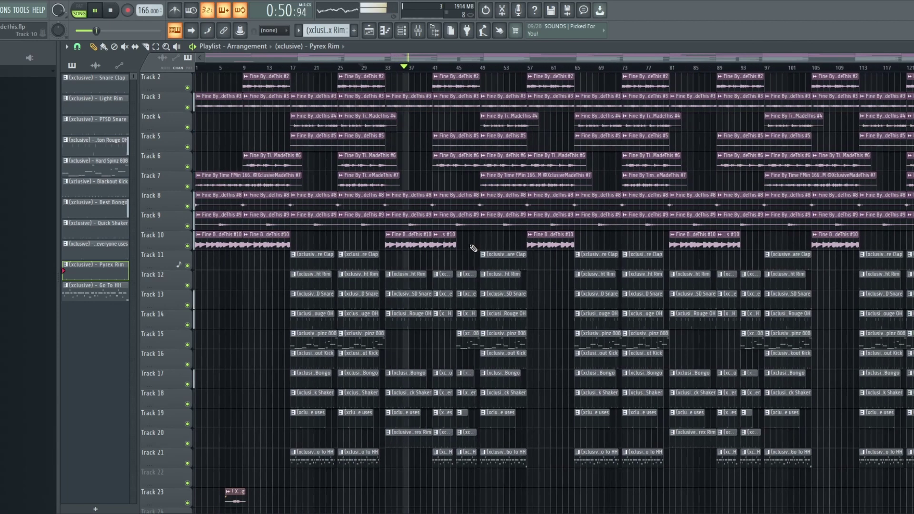
key(space)
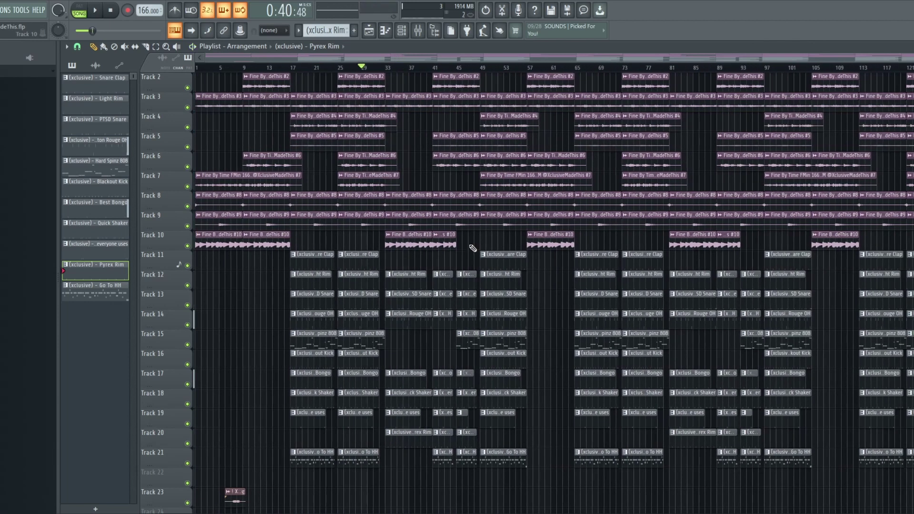
click(109, 5)
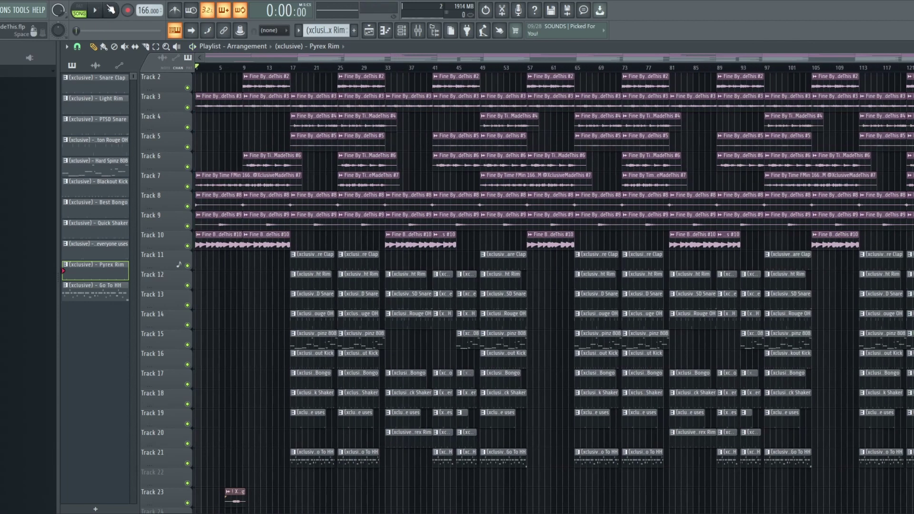